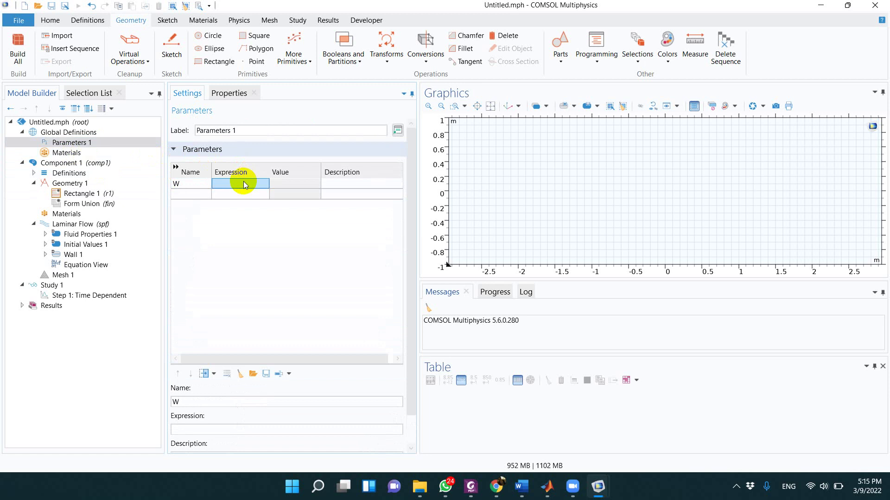
Set parameter W to 132[m] and add a parameter H with the expression 5[m].
{"action": "type", "text": "132[m"}
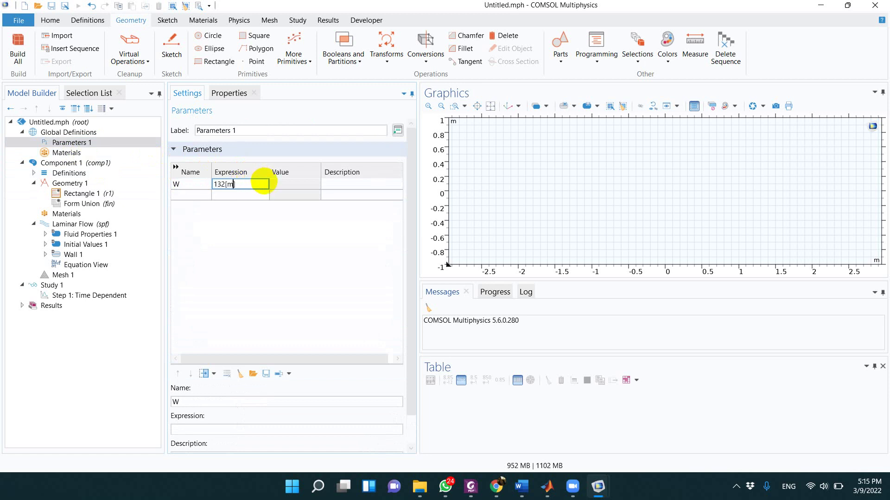
{"action": "key", "text": "Return"}
{"action": "left_click", "coordinate": [188, 194]}
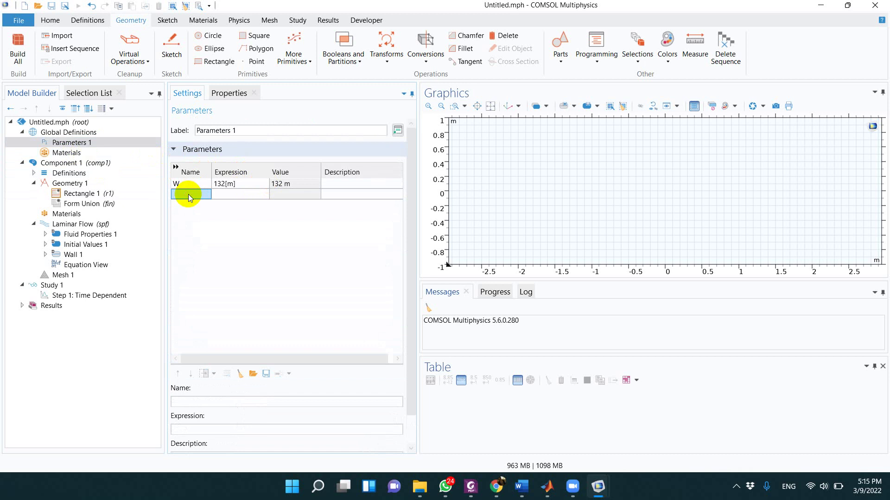
{"action": "type", "text": "H"}
{"action": "left_click", "coordinate": [258, 197]}
{"action": "type", "text": "5"}
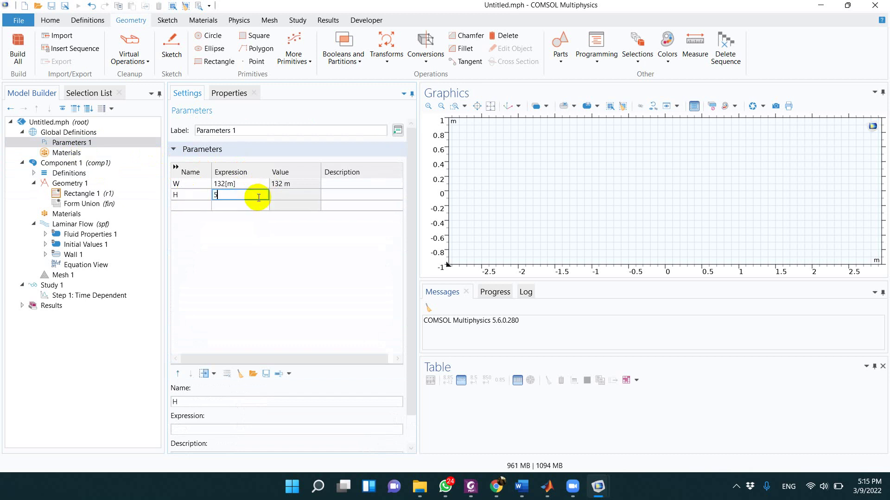
{"action": "type", "text": "[m]"}
Switch to kamath2015.pdf in Foxit PhantomPDF and examine the channel and cylinder dimensions in Figure 1, returning to the untitled COMSOL model.
{"action": "key", "text": "alt+Tab"}
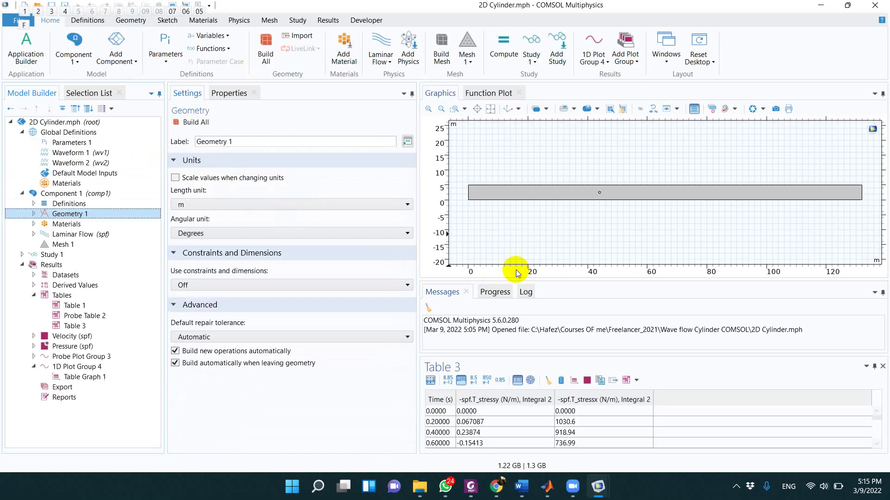
{"action": "key", "text": "alt+Tab"}
{"action": "key", "text": "alt+Tab"}
{"action": "key", "text": "alt+Tab"}
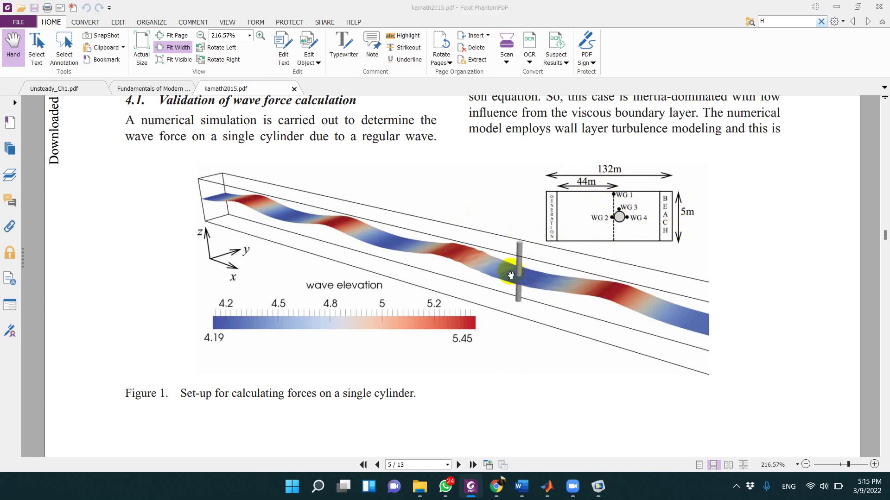
{"action": "key", "text": "alt+Tab"}
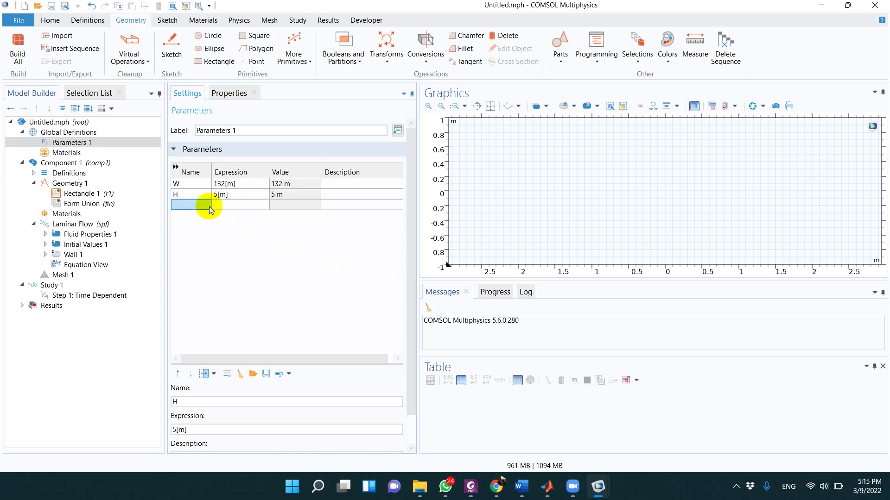
{"action": "left_click", "coordinate": [210, 207]}
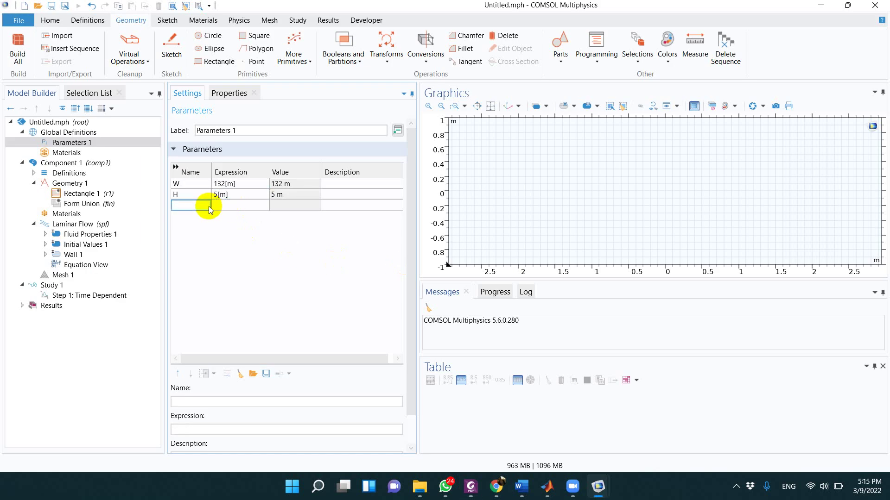
{"action": "key", "text": "alt+Tab"}
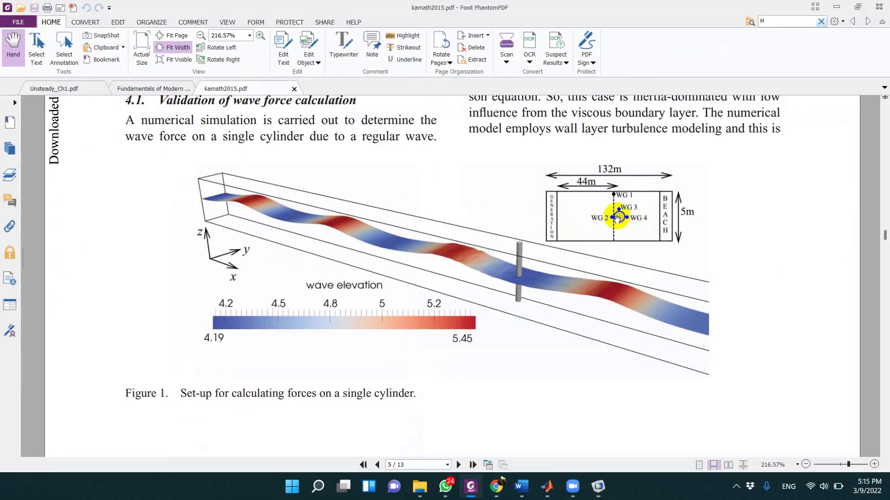
{"action": "scroll", "coordinate": [620, 213], "scroll_direction": "down", "scroll_amount": 2}
{"action": "scroll", "coordinate": [621, 234], "scroll_direction": "down", "scroll_amount": 1}
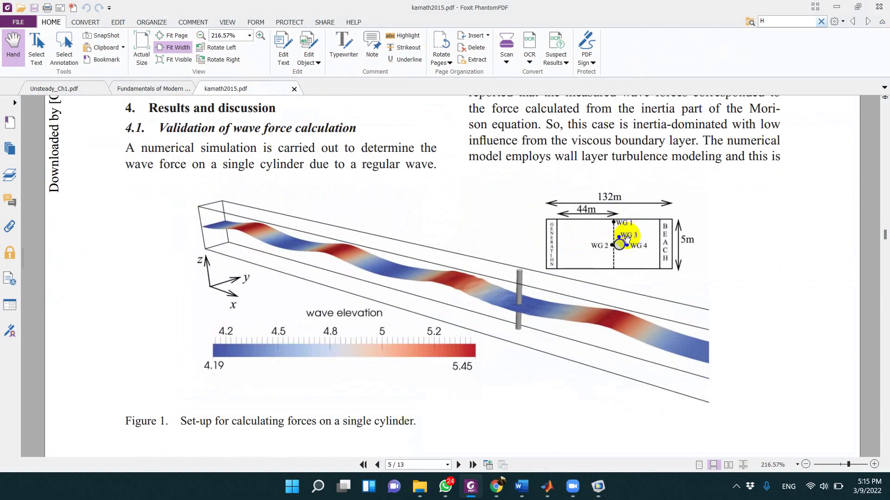
{"action": "key", "text": "alt+Tab"}
Add a parameter D with the expression 0.7[m] in the row below H.
{"action": "left_click", "coordinate": [198, 205]}
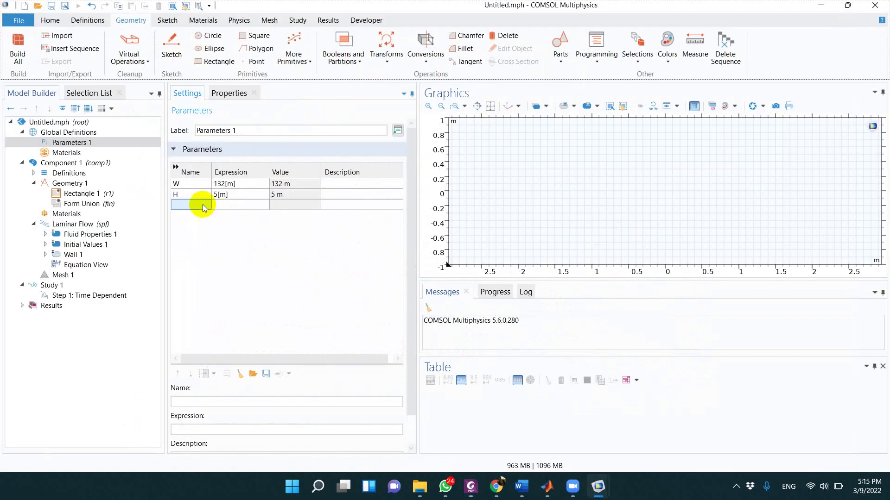
{"action": "type", "text": "D"}
{"action": "left_click", "coordinate": [240, 205]}
{"action": "type", "text": "0.7"}
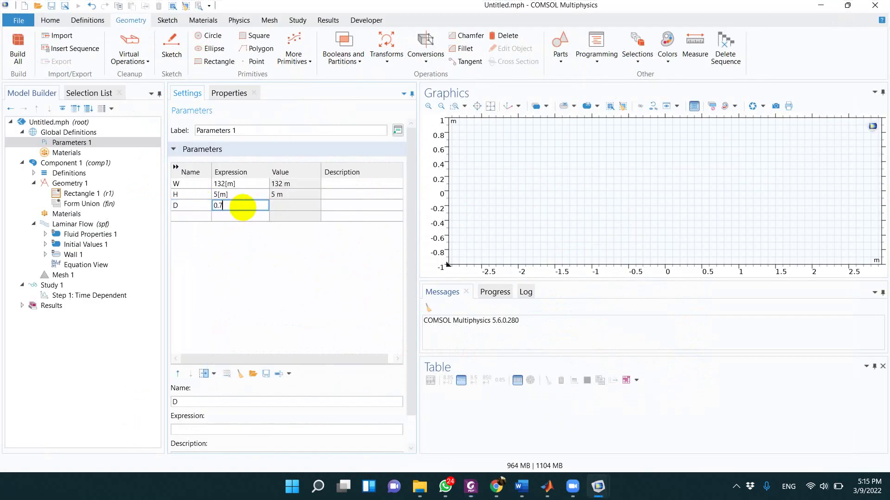
{"action": "type", "text": "[m]"}
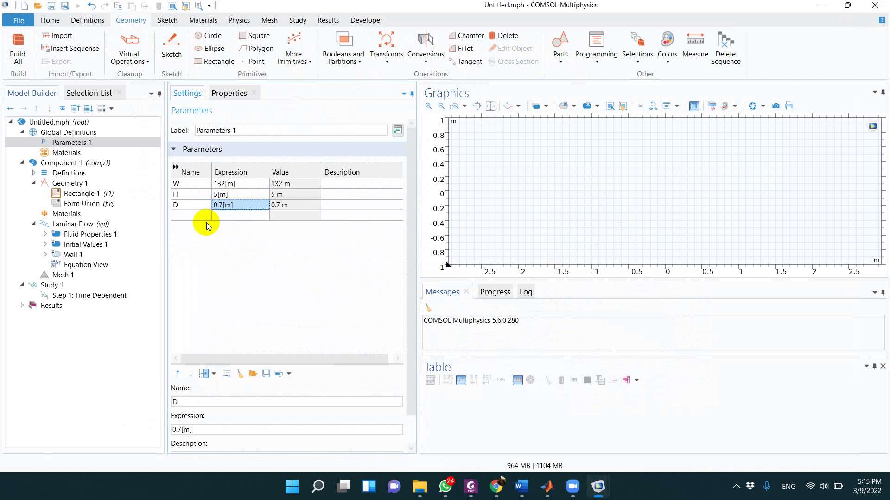
Add a parameter xc with the expression 44[m] in the row below D.
{"action": "left_click", "coordinate": [184, 216]}
{"action": "type", "text": "xc"}
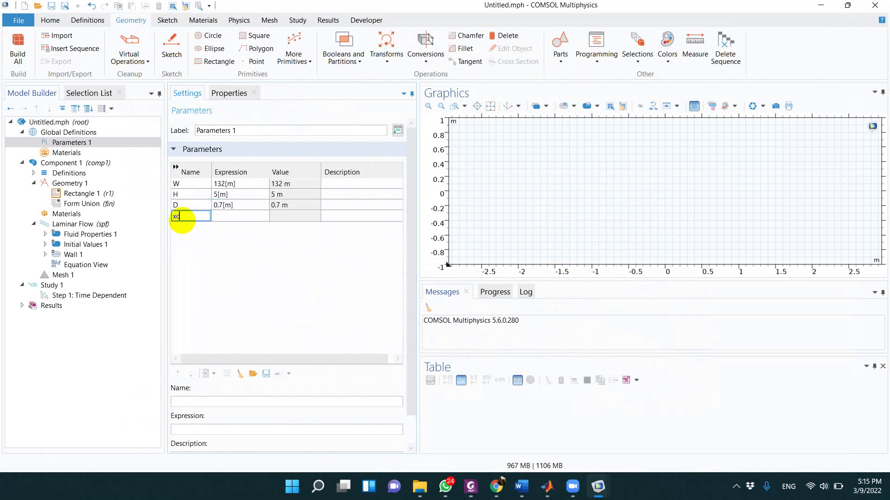
{"action": "left_click", "coordinate": [237, 216]}
{"action": "type", "text": "44[]"}
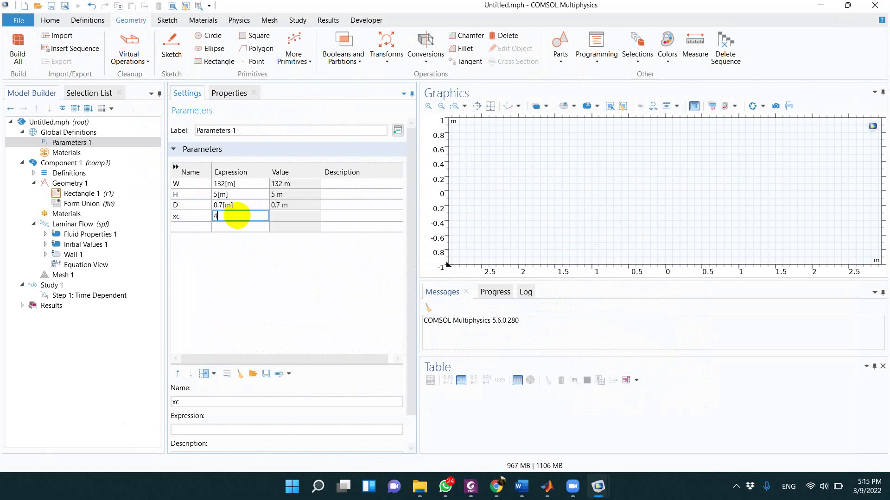
{"action": "type", "text": "m"}
{"action": "key", "text": "Return"}
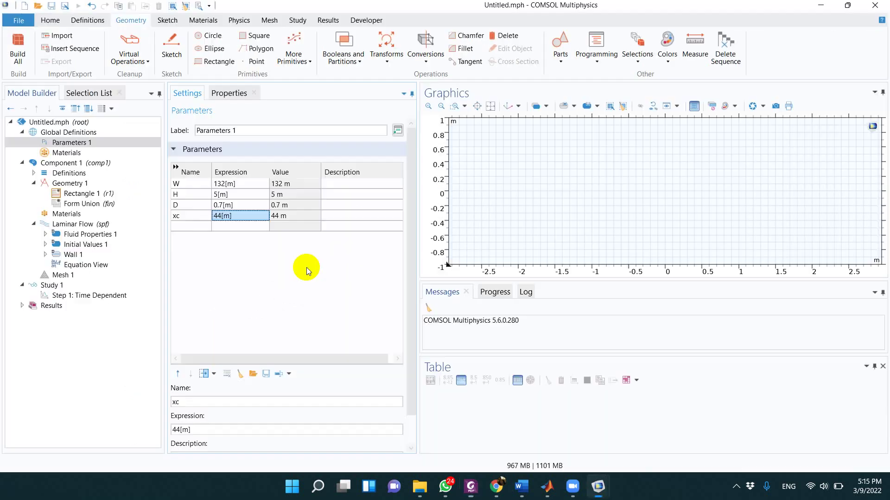
Add a parameter named yc in the row below xc.
{"action": "left_click", "coordinate": [191, 227]}
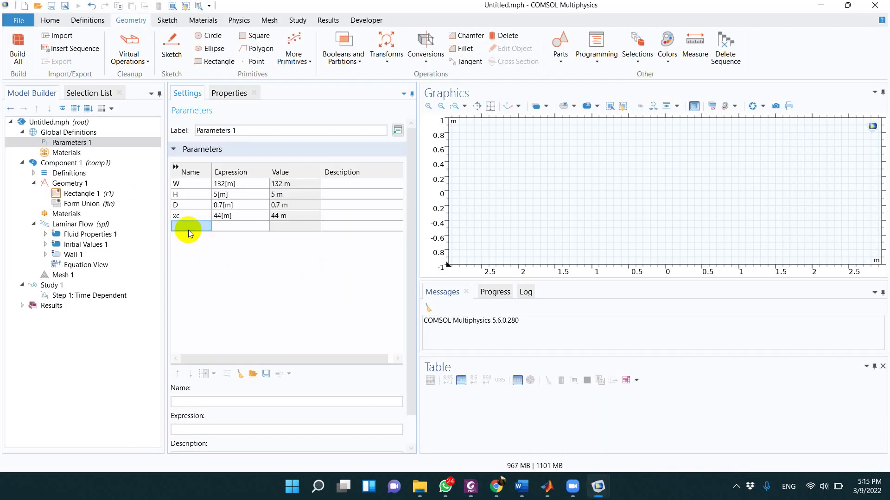
{"action": "type", "text": "yc"}
{"action": "key", "text": "Tab"}
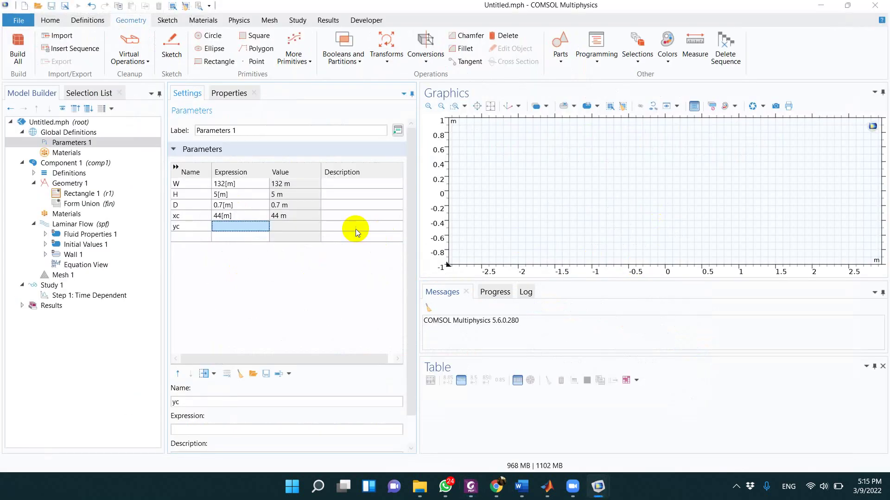
{"action": "key", "text": "ctrl+o"}
{"action": "type", "text": ".5[]"}
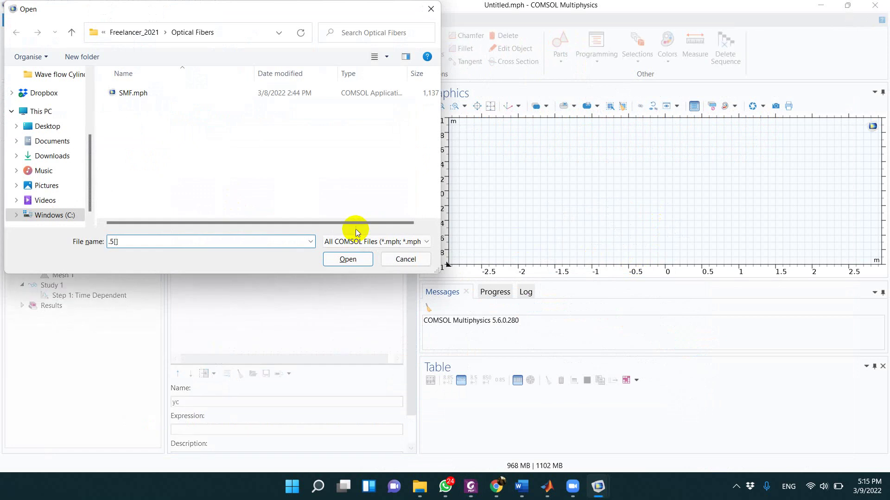
{"action": "left_click", "coordinate": [390, 258]}
Set the expression of parameter yc to 2.5[m].
{"action": "left_click", "coordinate": [250, 223]}
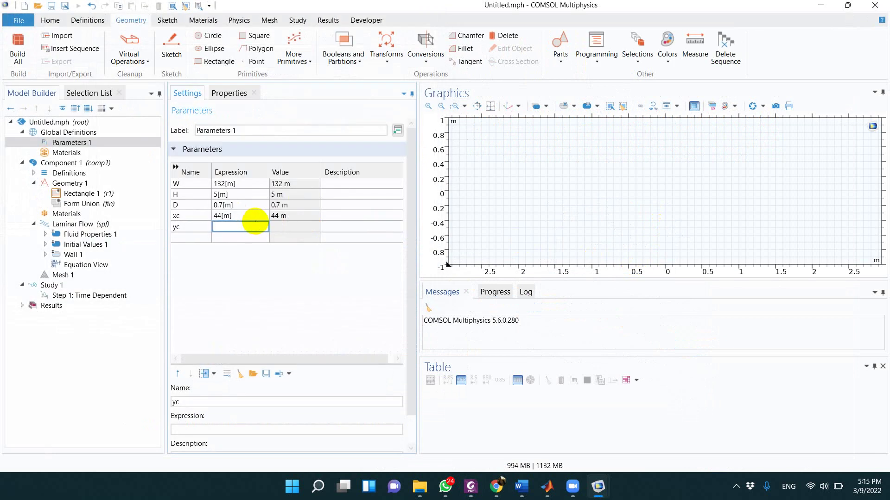
{"action": "type", "text": "2.5[m]"}
{"action": "key", "text": "Return"}
{"action": "left_click", "coordinate": [192, 237]}
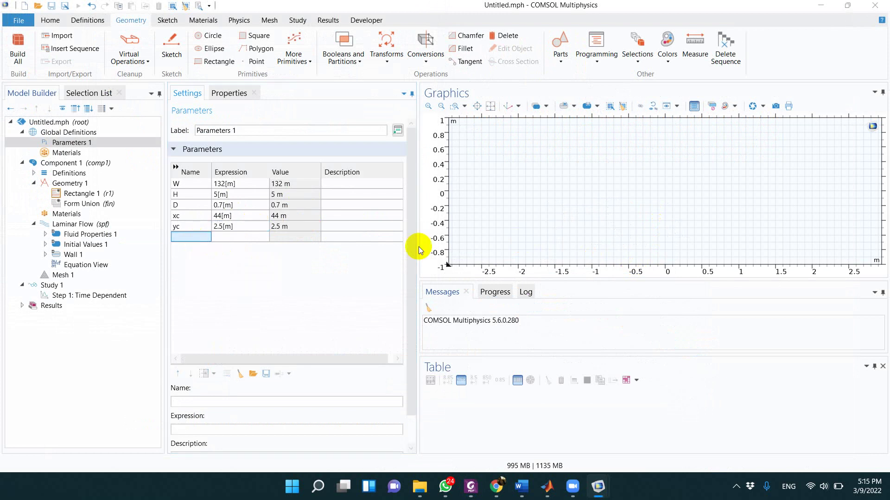
{"action": "key", "text": "alt+Tab"}
{"action": "key", "text": "alt+Tab"}
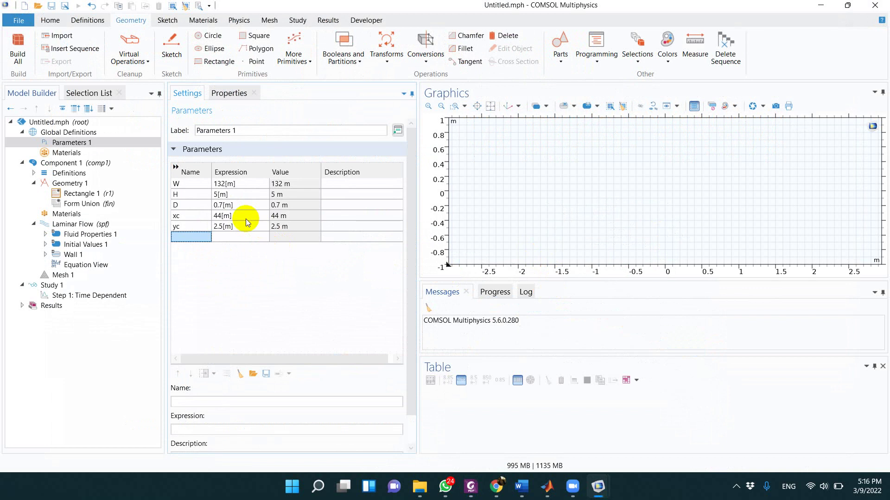
Set Rectangle 1's width to W and height to H, and build it.
{"action": "left_click", "coordinate": [101, 194]}
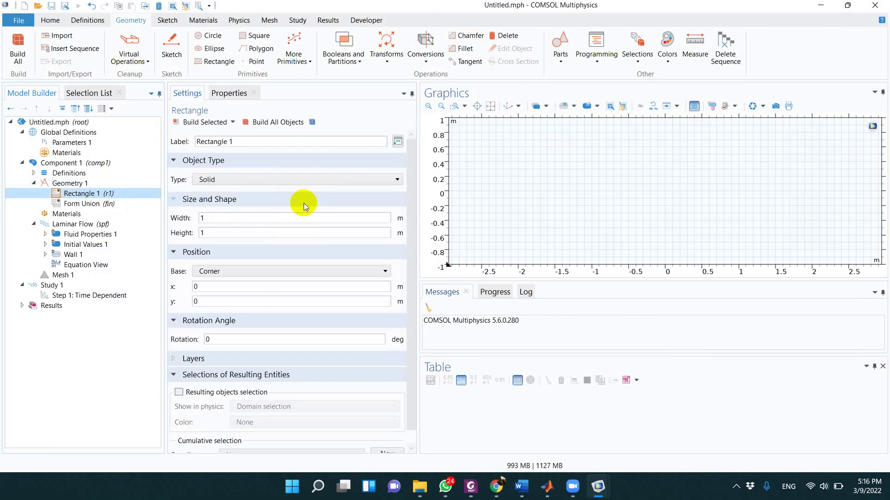
{"action": "type", "text": "W"}
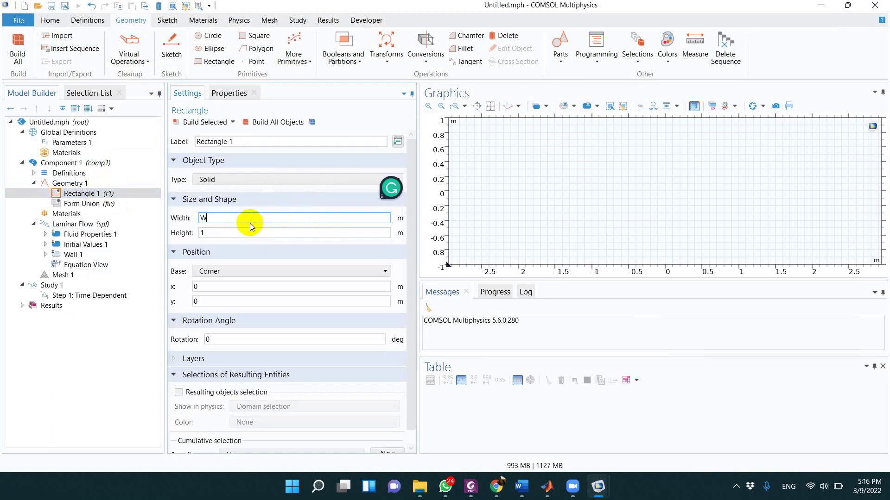
{"action": "left_click", "coordinate": [248, 233]}
{"action": "type", "text": "H"}
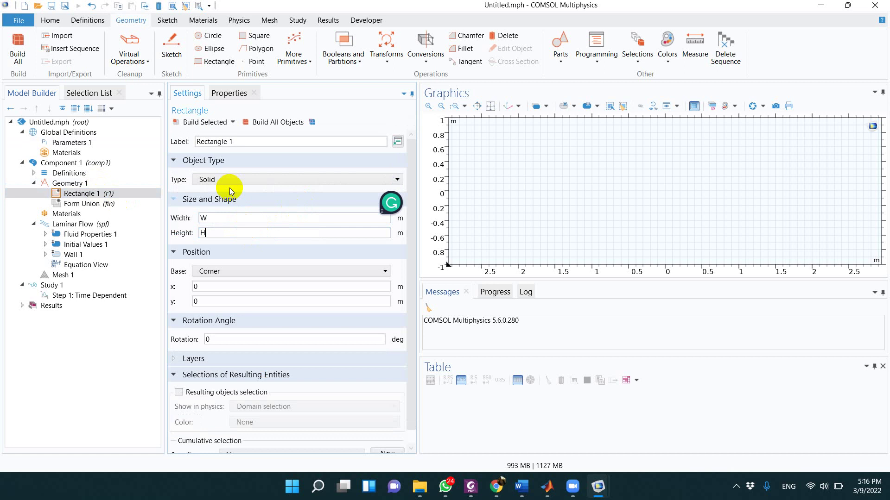
{"action": "left_click", "coordinate": [195, 122]}
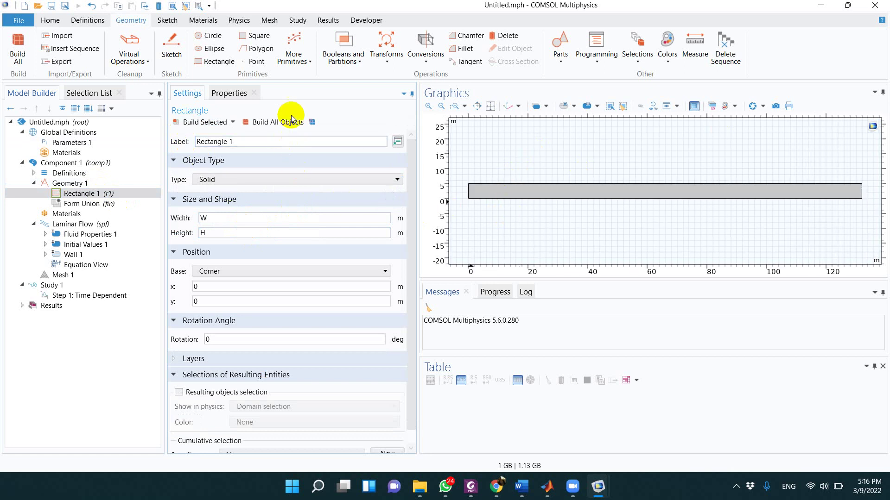
Add a circle of radius D/2 centred at x = xc, y = yc, and build it.
{"action": "left_click", "coordinate": [214, 36]}
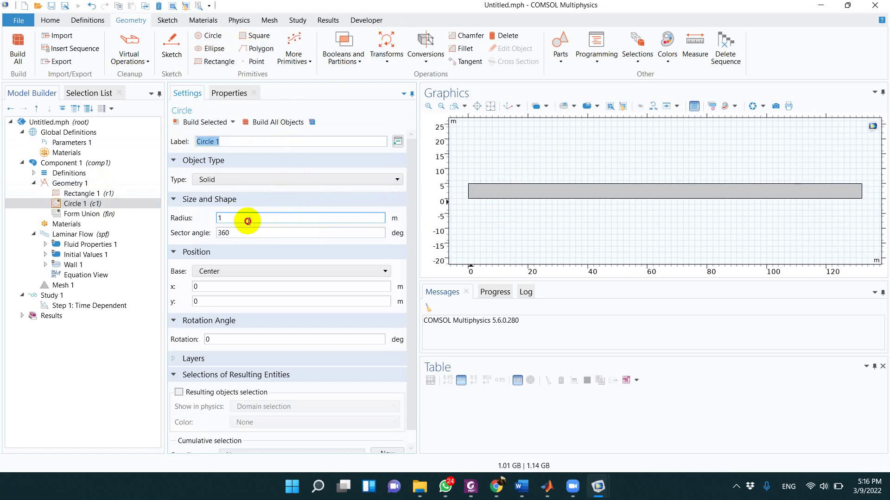
{"action": "double_click", "coordinate": [248, 219]}
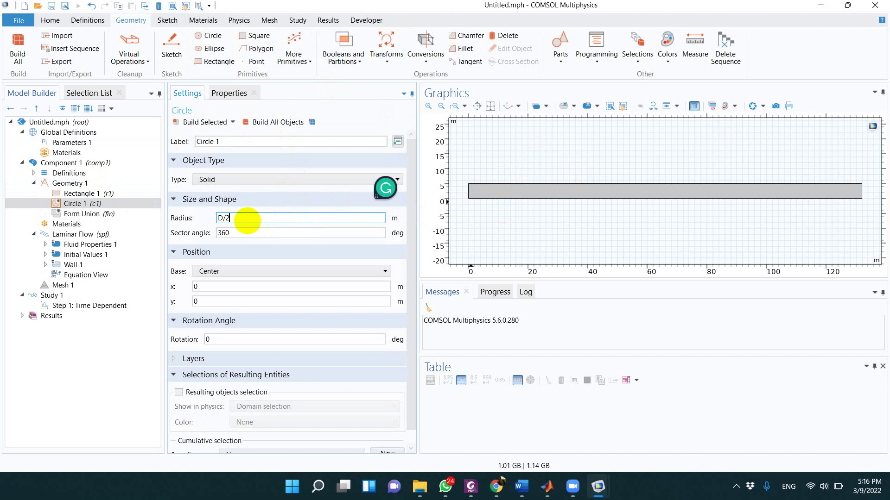
{"action": "left_click", "coordinate": [232, 286]}
{"action": "type", "text": "xc"}
{"action": "left_click", "coordinate": [220, 302]}
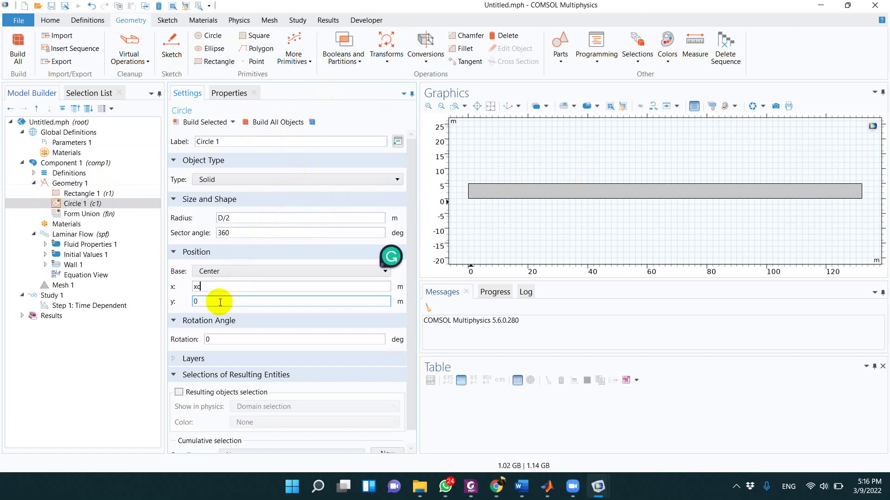
{"action": "left_click", "coordinate": [200, 121]}
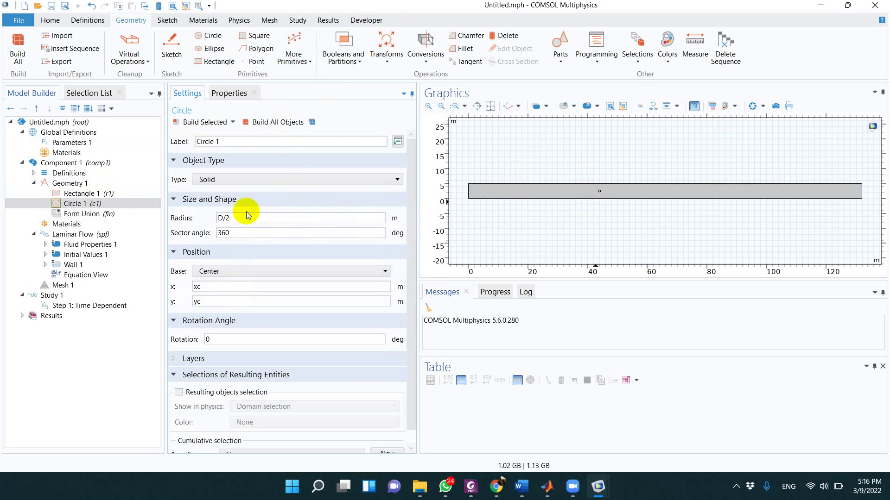
Create a Difference that subtracts the circle c1 from the rectangle r1, and build it.
{"action": "left_click", "coordinate": [99, 204]}
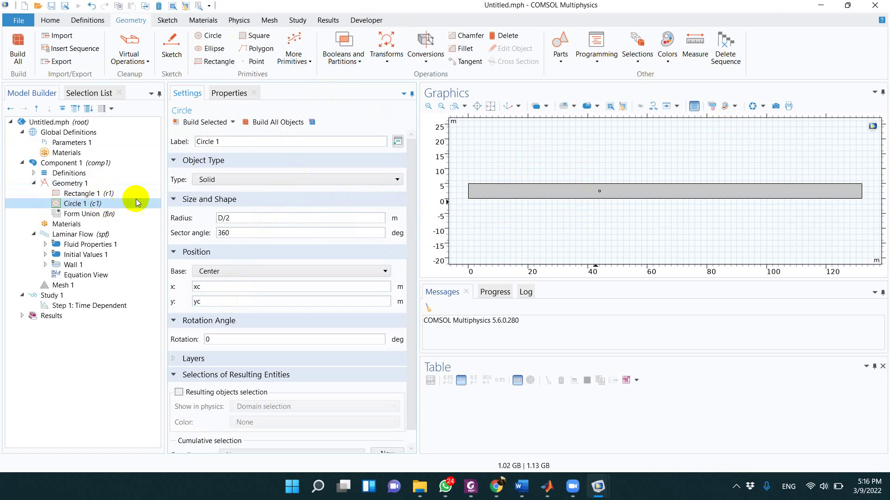
{"action": "left_click", "coordinate": [427, 107]}
{"action": "left_click", "coordinate": [427, 108]}
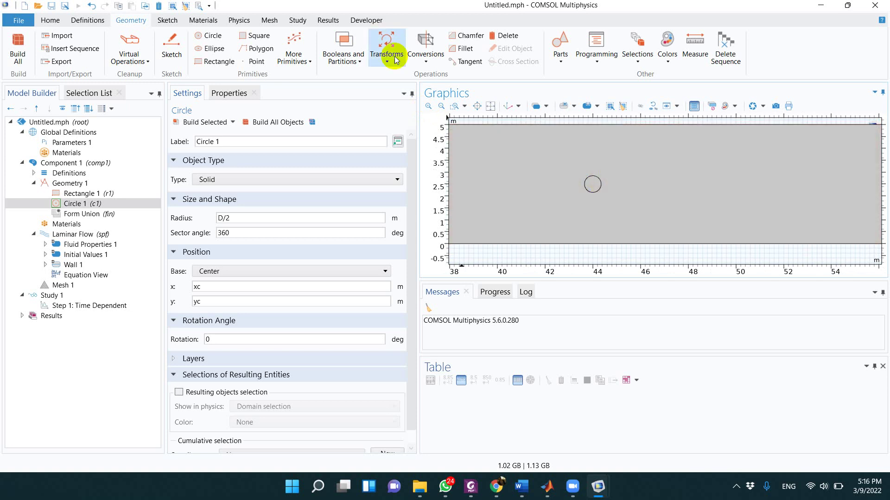
{"action": "left_click", "coordinate": [344, 48]}
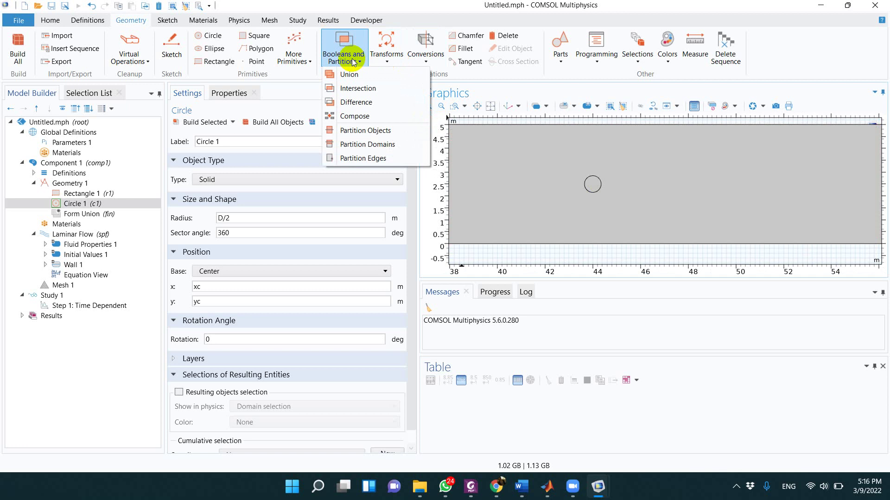
{"action": "left_click", "coordinate": [369, 107]}
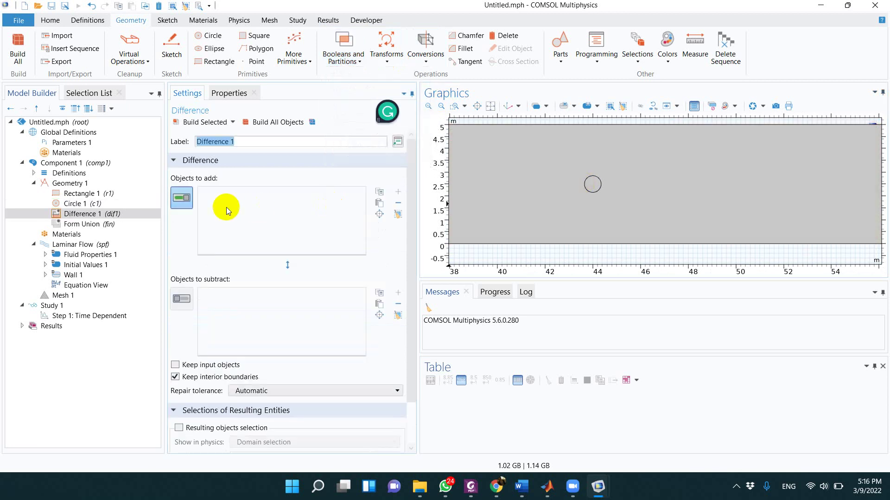
{"action": "left_click", "coordinate": [505, 209]}
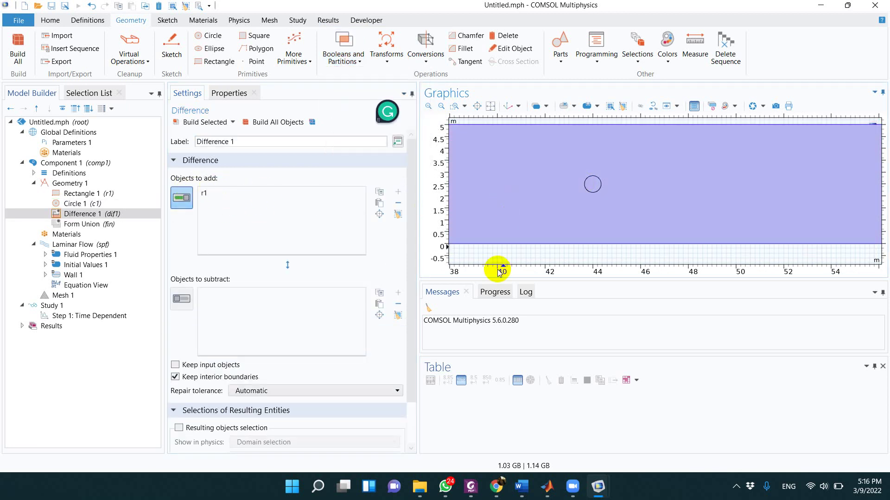
{"action": "left_click", "coordinate": [182, 299]}
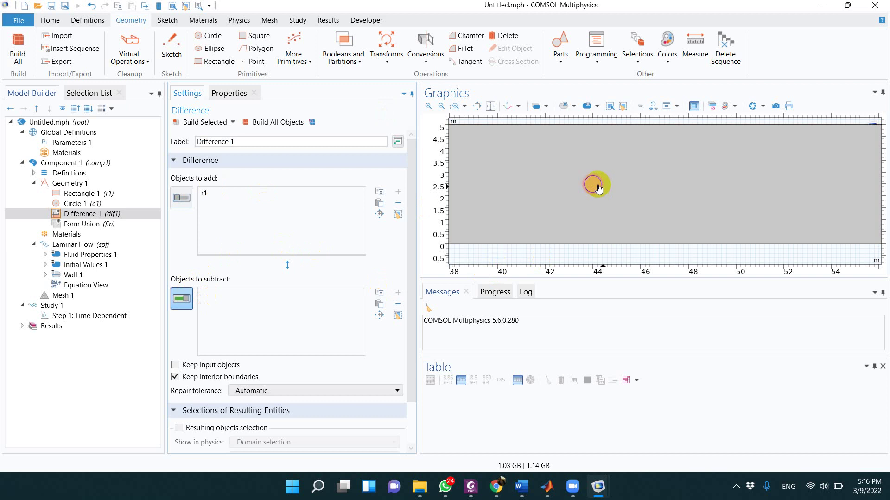
{"action": "left_click", "coordinate": [593, 183]}
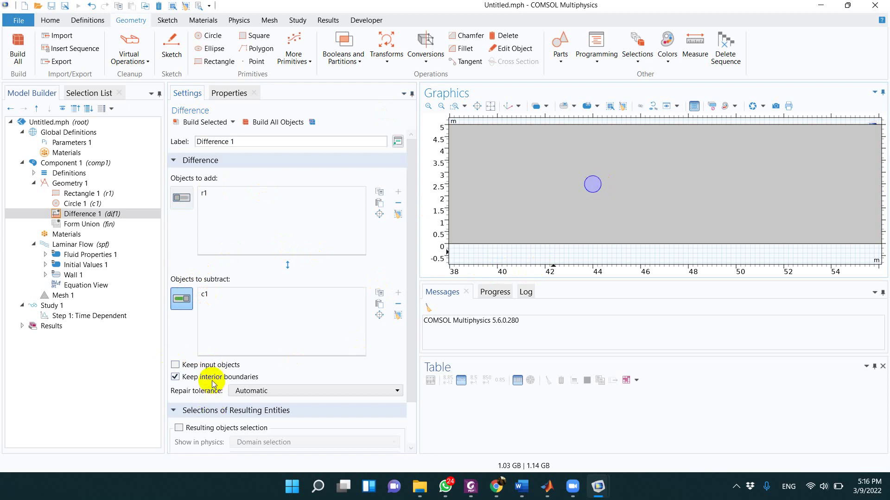
{"action": "left_click", "coordinate": [205, 122]}
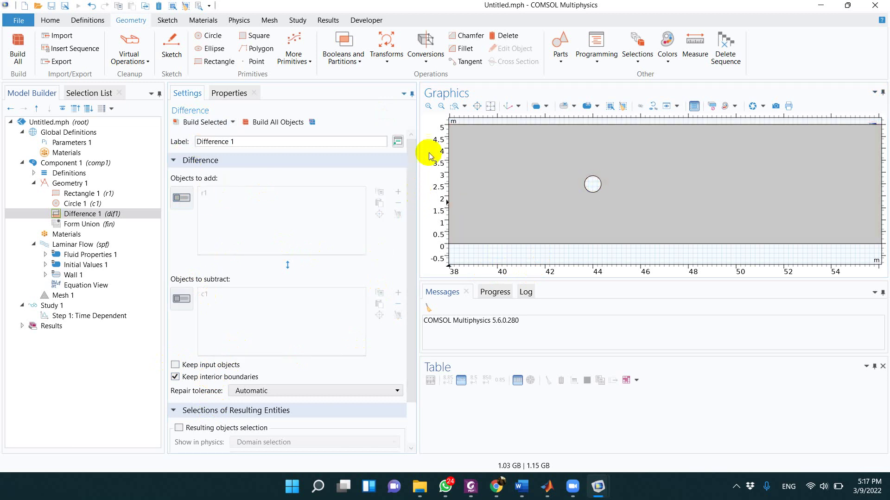
{"action": "left_click", "coordinate": [490, 106]}
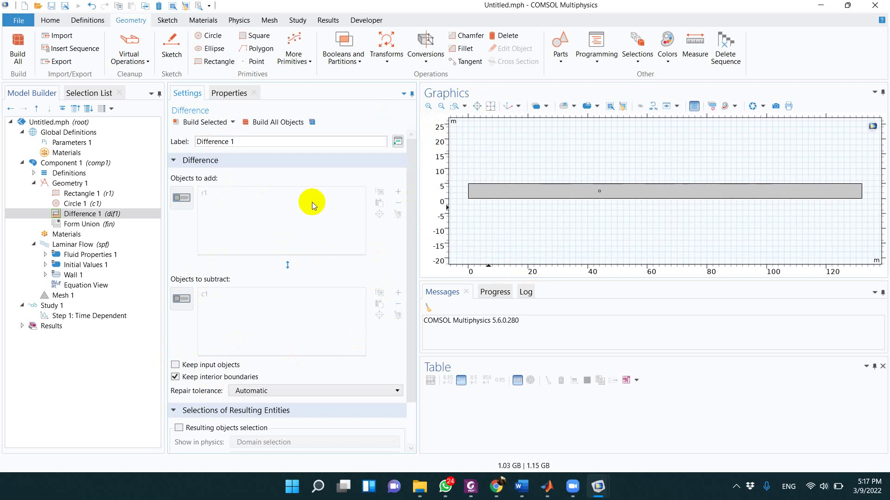
{"action": "left_click", "coordinate": [94, 184]}
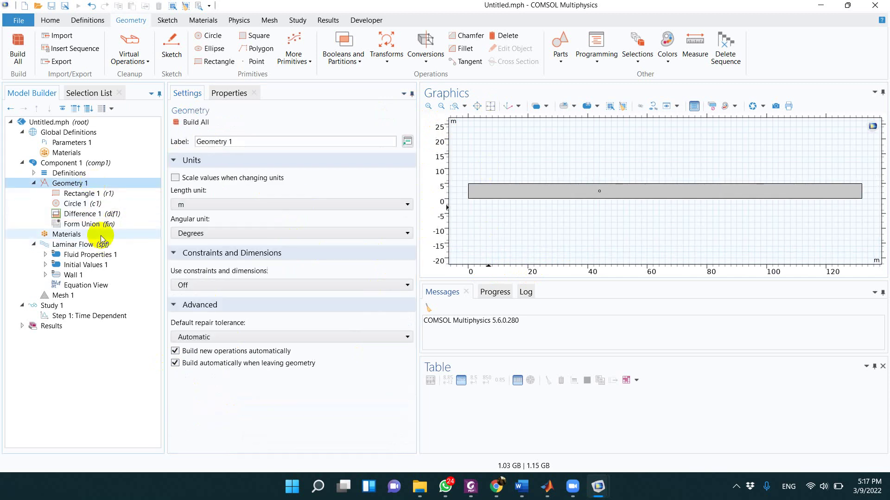
{"action": "right_click", "coordinate": [105, 175]}
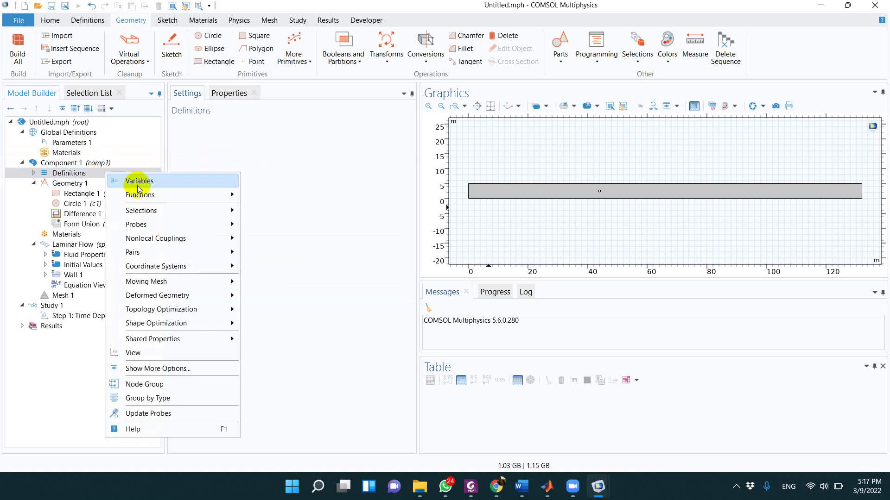
{"action": "mouse_move", "coordinate": [150, 193]}
{"action": "key", "text": "Escape"}
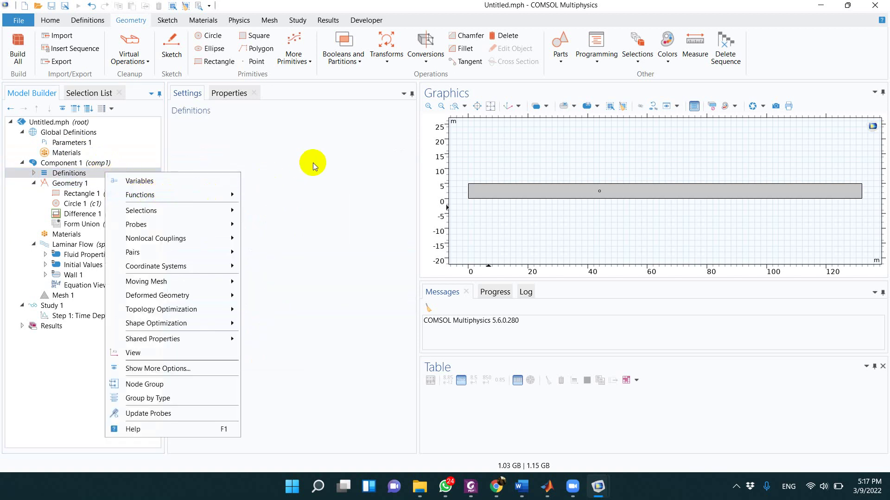
{"action": "key", "text": "Escape"}
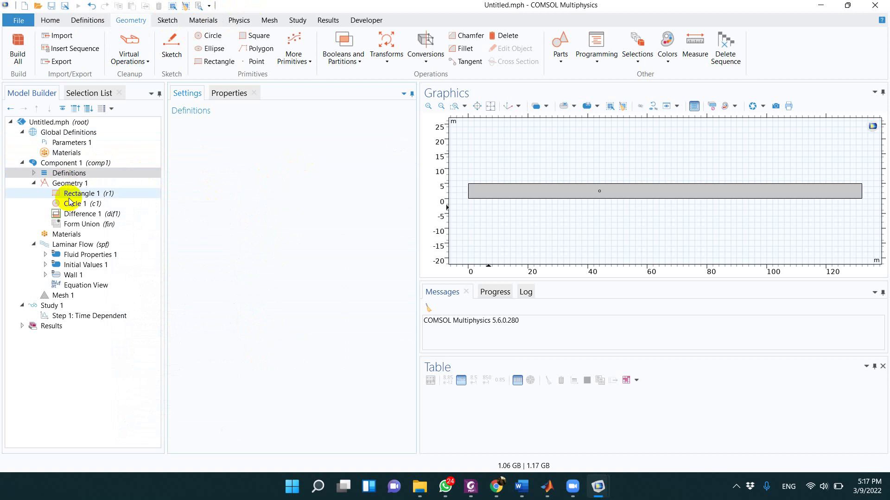
{"action": "right_click", "coordinate": [90, 185]}
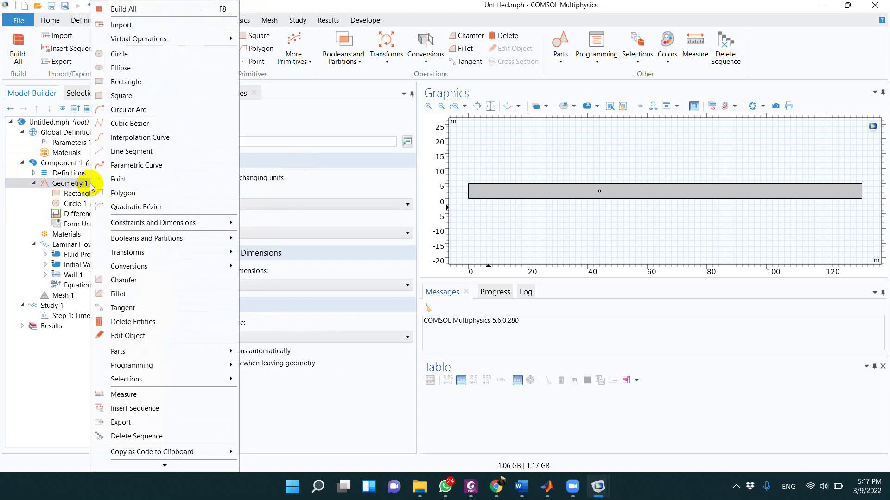
{"action": "left_click", "coordinate": [264, 408]}
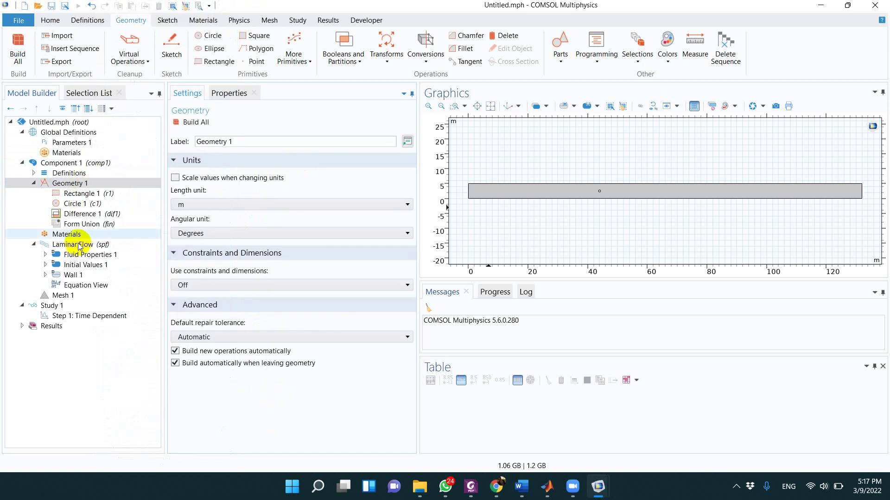
{"action": "left_click", "coordinate": [93, 164]}
{"action": "right_click", "coordinate": [93, 165]}
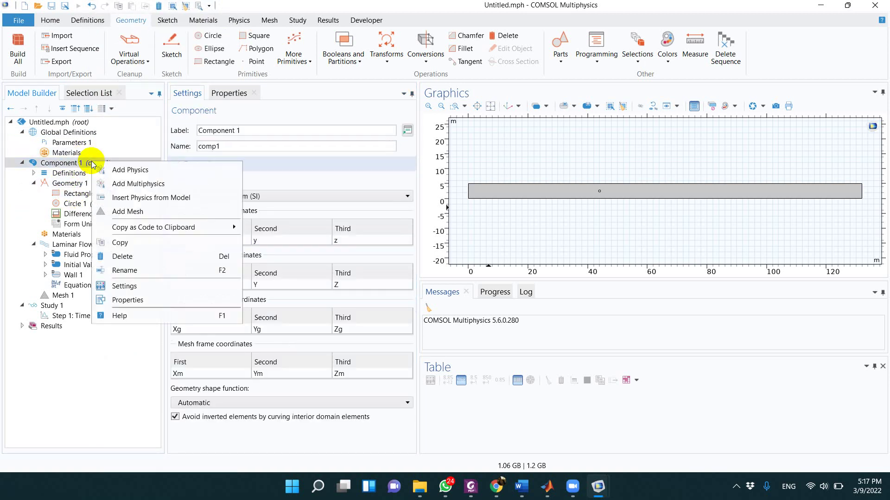
{"action": "left_click", "coordinate": [139, 394]}
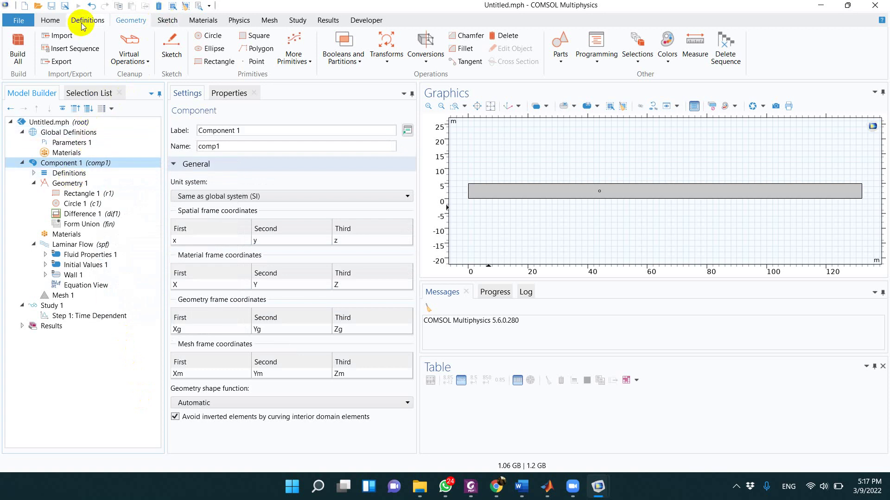
{"action": "left_click", "coordinate": [167, 20]}
{"action": "left_click", "coordinate": [117, 21]}
{"action": "left_click", "coordinate": [77, 21]}
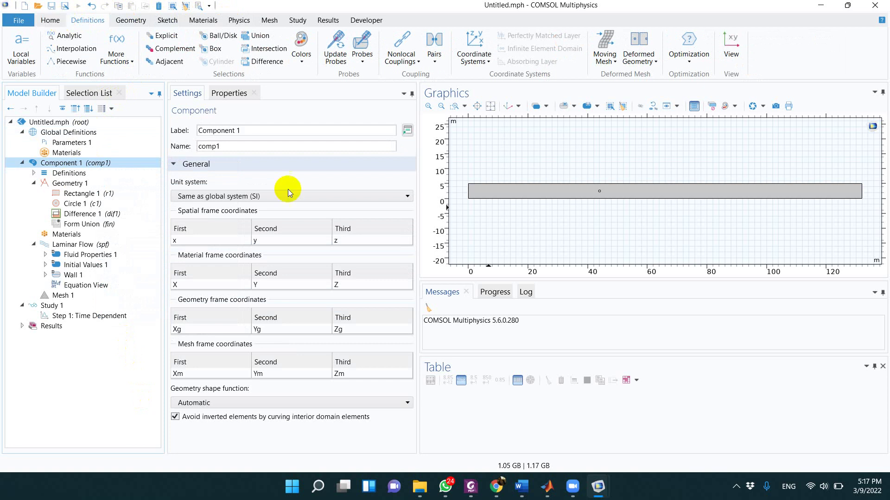
{"action": "left_click", "coordinate": [736, 487]}
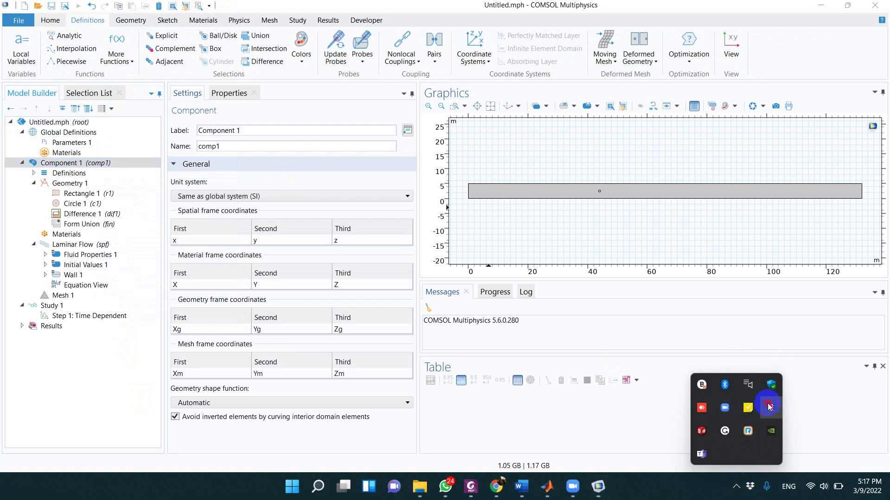
{"action": "left_click", "coordinate": [582, 452]}
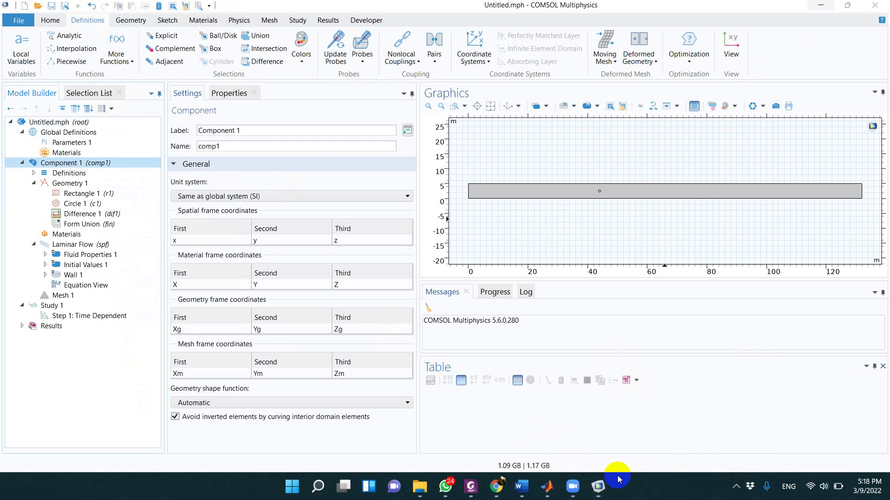
Add an explicit selection to Geometry 1 and set its geometric entity level to Boundary.
{"action": "right_click", "coordinate": [83, 183]}
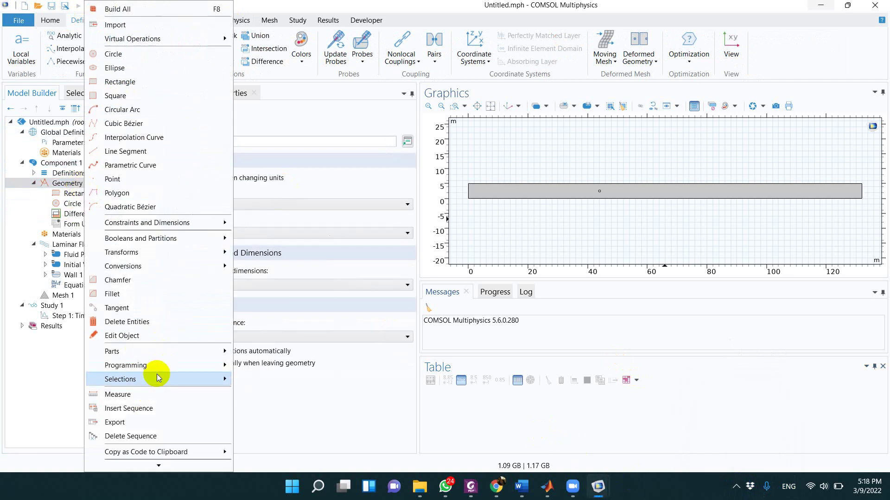
{"action": "mouse_move", "coordinate": [158, 376]}
{"action": "left_click", "coordinate": [273, 219]}
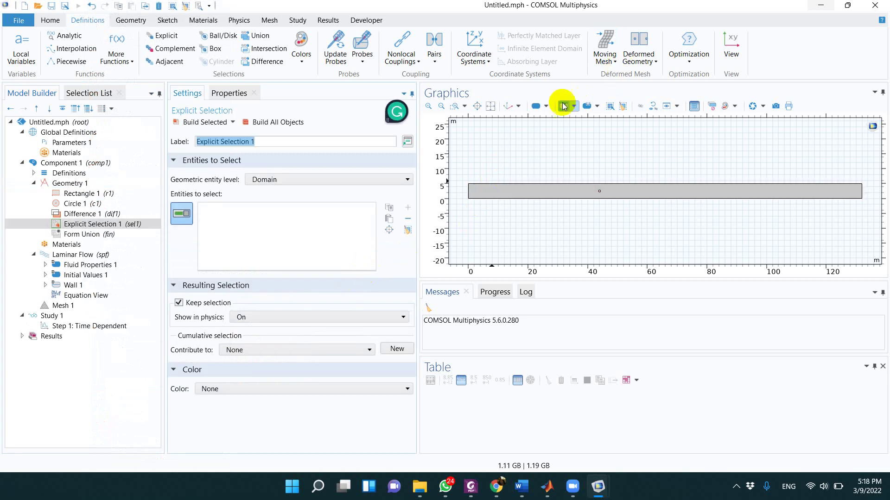
{"action": "left_click", "coordinate": [548, 108]}
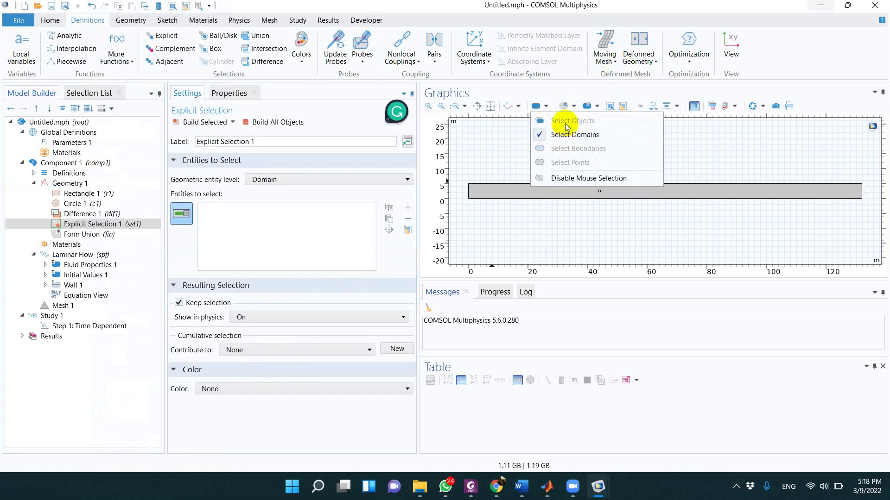
{"action": "left_click", "coordinate": [337, 178]}
{"action": "left_click", "coordinate": [337, 178]}
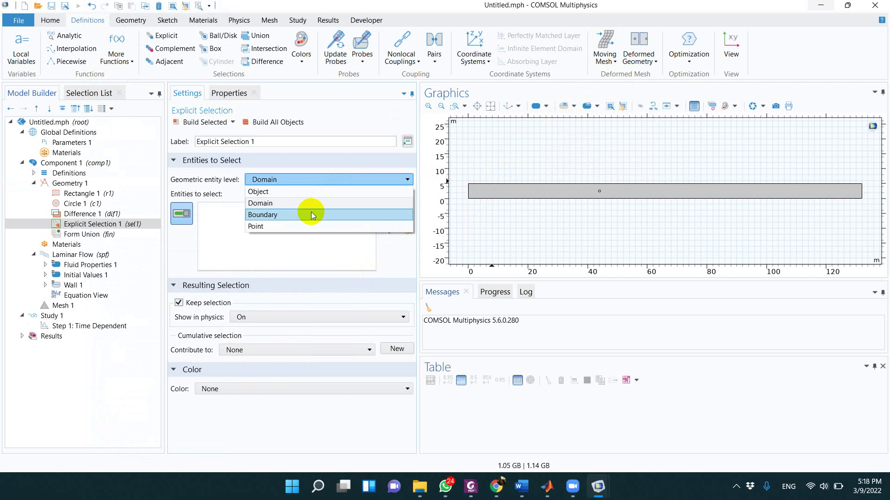
{"action": "left_click", "coordinate": [310, 215]}
Select the channel's upper and lower long edges, label the selection Walls, and build it.
{"action": "left_click", "coordinate": [534, 184]}
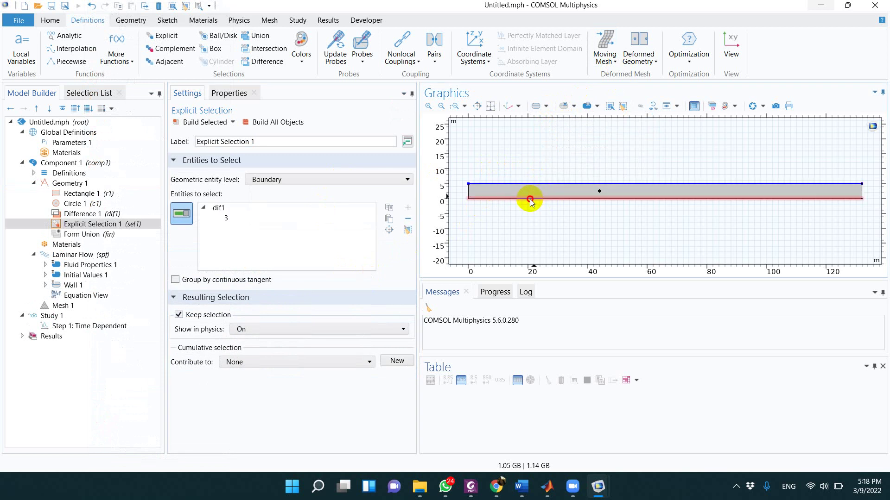
{"action": "left_click", "coordinate": [531, 199]}
{"action": "left_click_drag", "start_coordinate": [264, 140], "coordinate": [169, 140]}
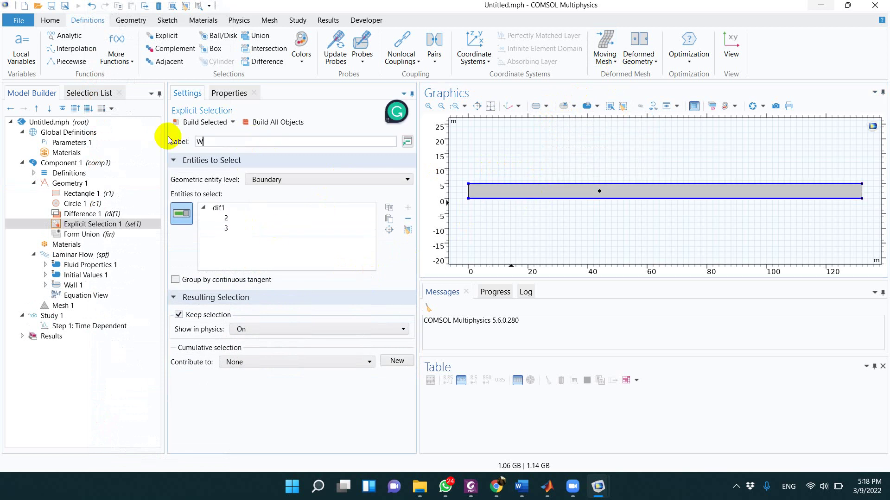
{"action": "left_click", "coordinate": [199, 122]}
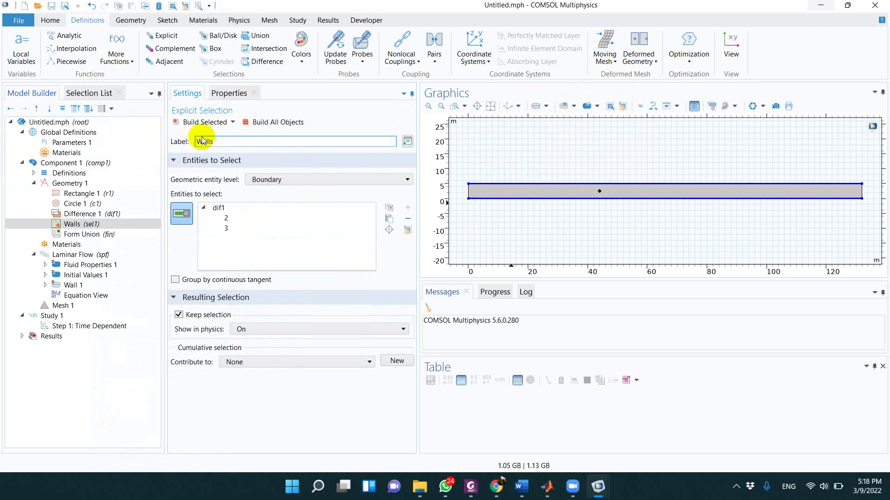
Add a second explicit selection to Geometry 1 with Boundary as the geometric entity level.
{"action": "right_click", "coordinate": [88, 183]}
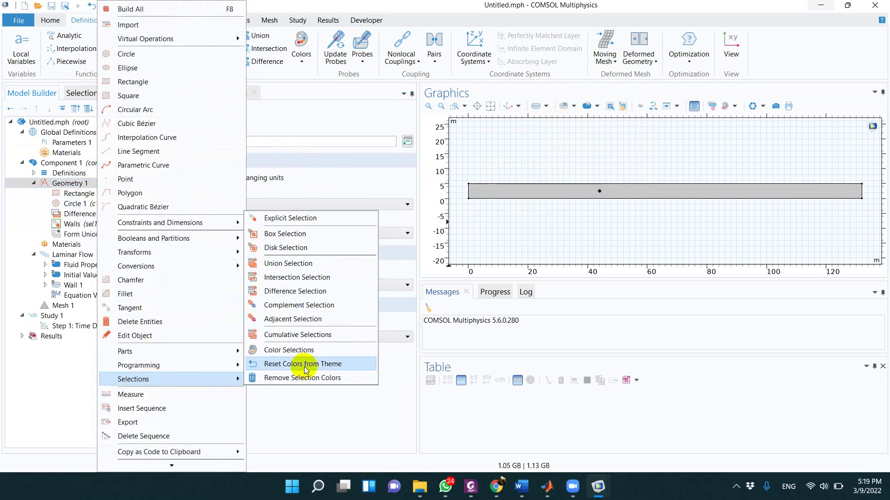
{"action": "left_click", "coordinate": [399, 205]}
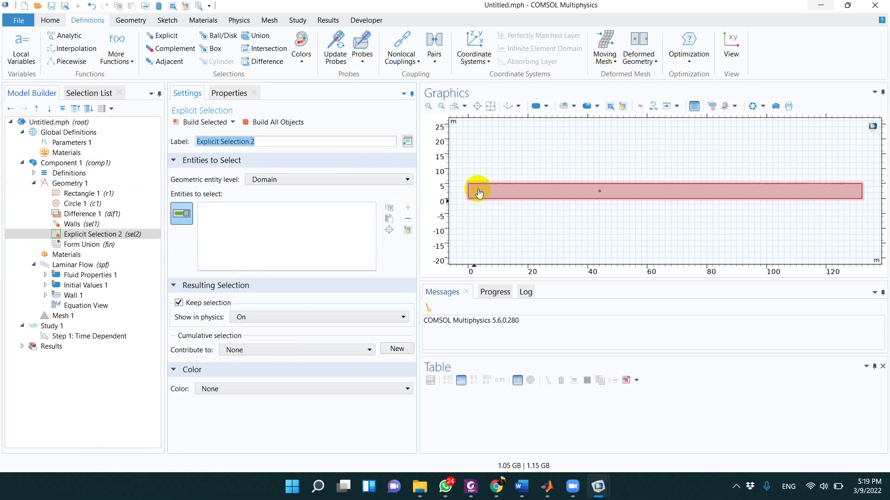
{"action": "left_click", "coordinate": [297, 180]}
{"action": "left_click", "coordinate": [290, 213]}
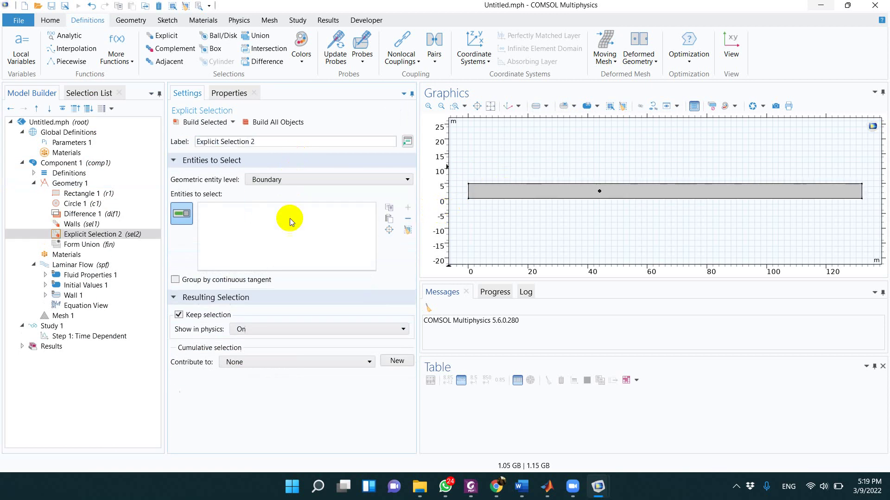
Select the channel's left end edge and label the selection Inlet.
{"action": "left_click", "coordinate": [468, 192]}
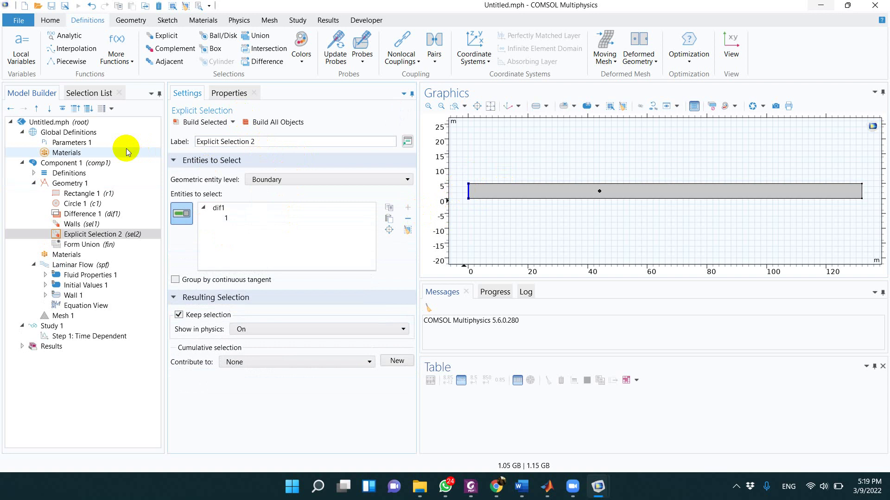
{"action": "triple_click", "coordinate": [268, 142]}
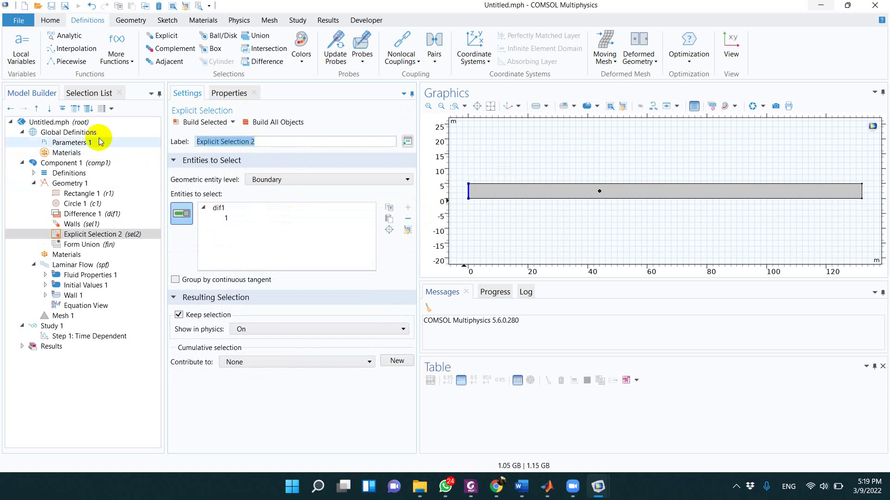
{"action": "key", "text": "BackSpace"}
{"action": "type", "text": "Inlet"}
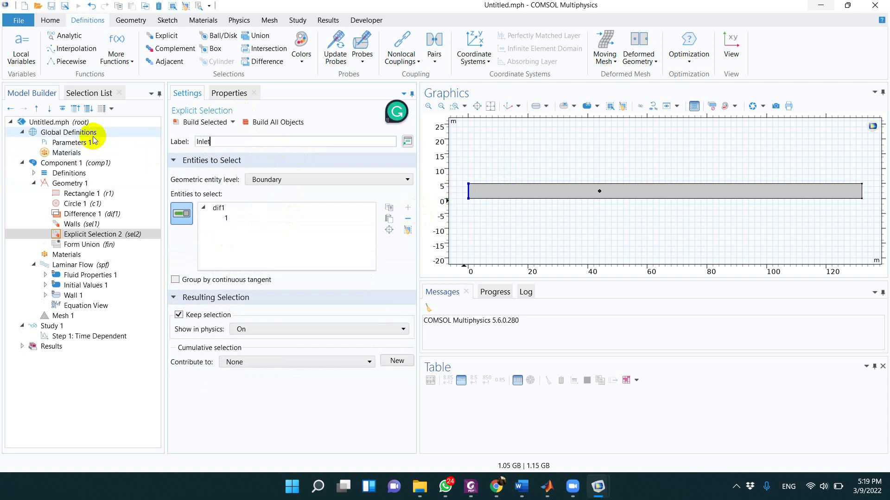
{"action": "left_click", "coordinate": [149, 254]}
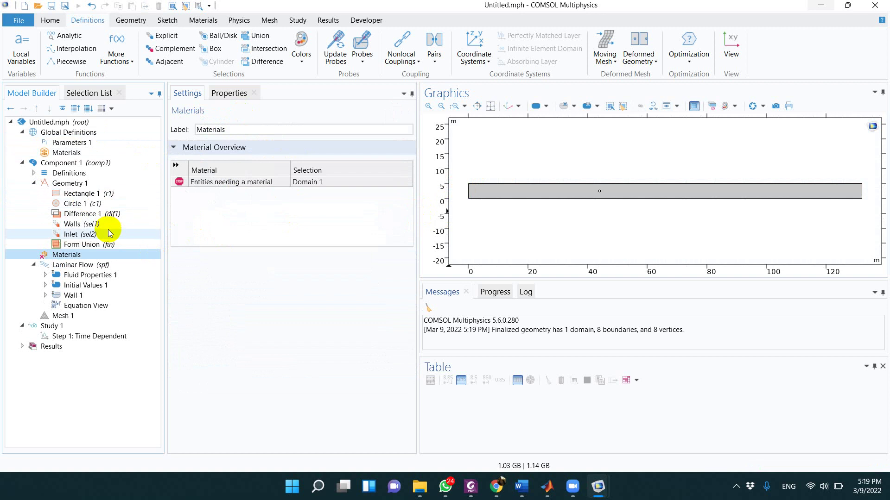
Add a third explicit selection to Geometry 1 and set its geometric entity level to Boundary.
{"action": "left_click", "coordinate": [87, 185]}
{"action": "right_click", "coordinate": [88, 187]}
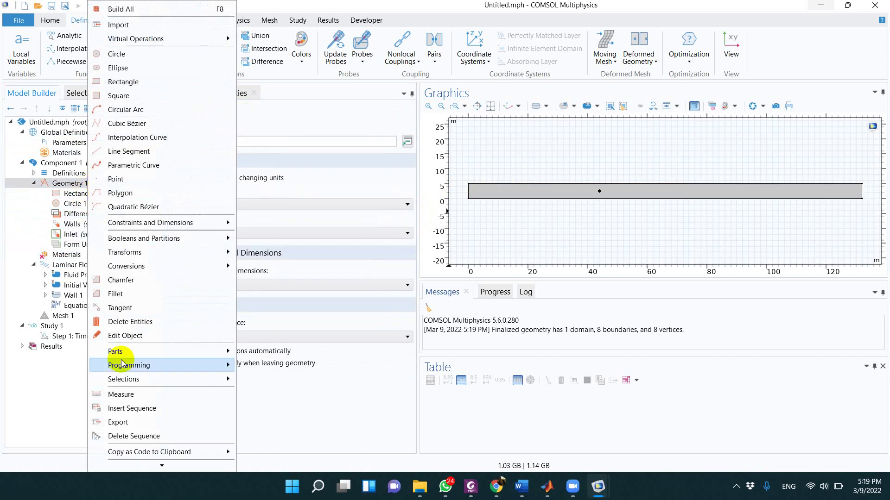
{"action": "mouse_move", "coordinate": [162, 380]}
{"action": "left_click", "coordinate": [283, 219]}
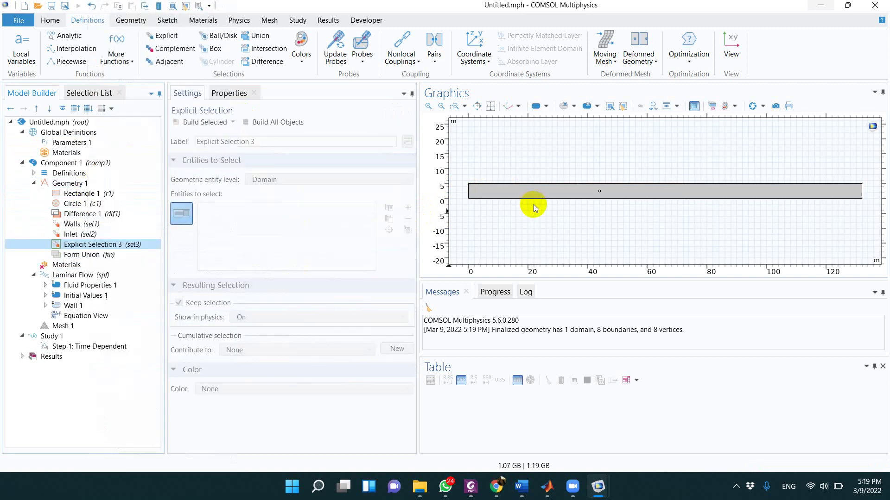
{"action": "right_click", "coordinate": [604, 160]}
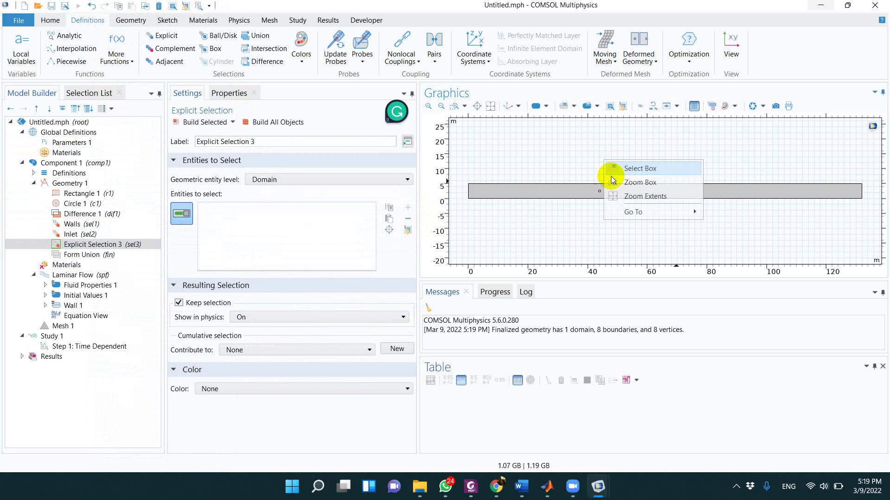
{"action": "left_click", "coordinate": [274, 180]}
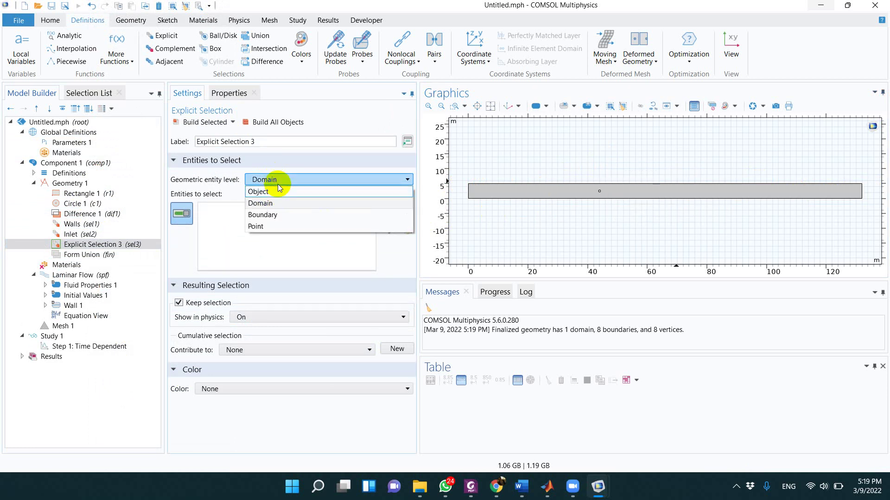
{"action": "left_click", "coordinate": [278, 212]}
Select the channel's right end edge and label the selection Outlet.
{"action": "left_click", "coordinate": [861, 194]}
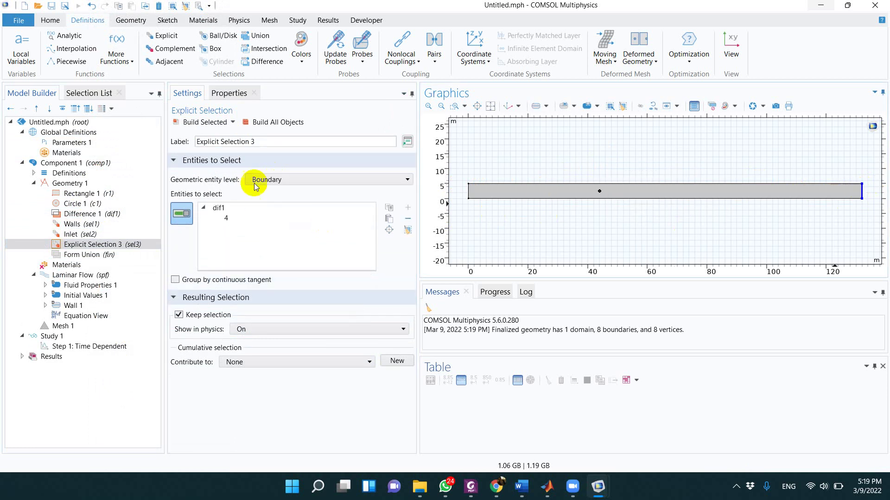
{"action": "triple_click", "coordinate": [269, 140]}
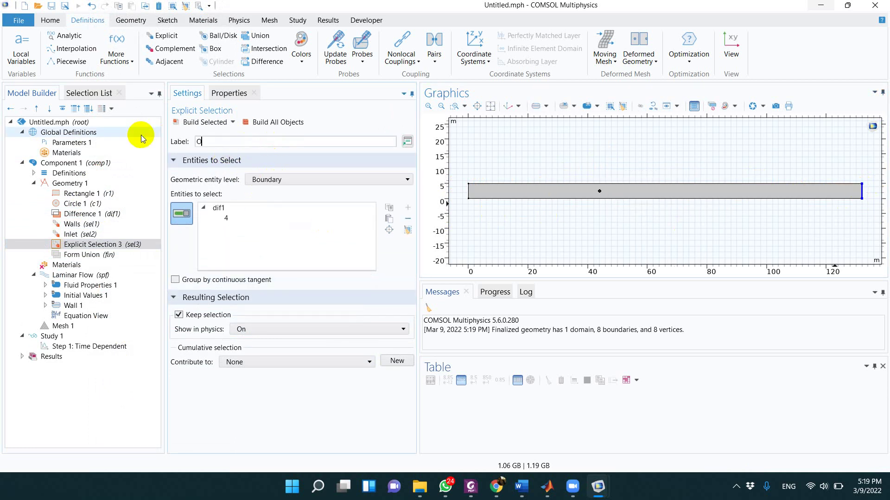
{"action": "left_click", "coordinate": [202, 411]}
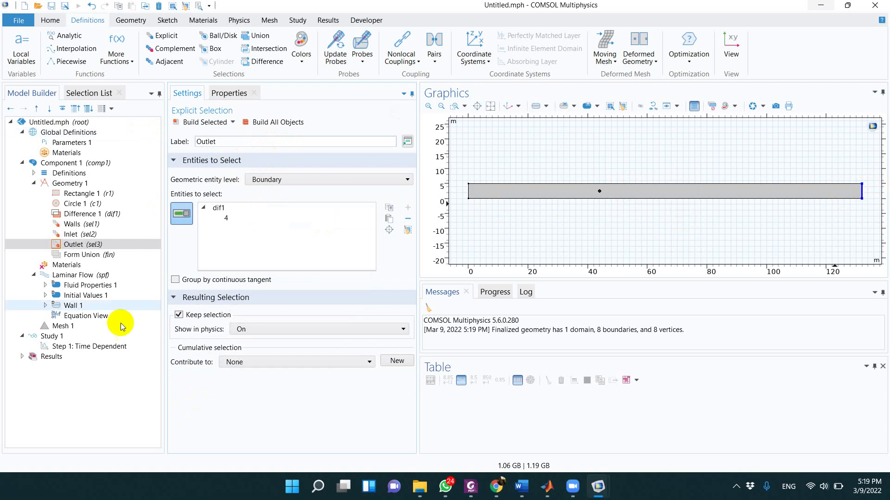
Add a fourth explicit selection to Geometry 1 with Boundary as the geometric entity level.
{"action": "right_click", "coordinate": [99, 184]}
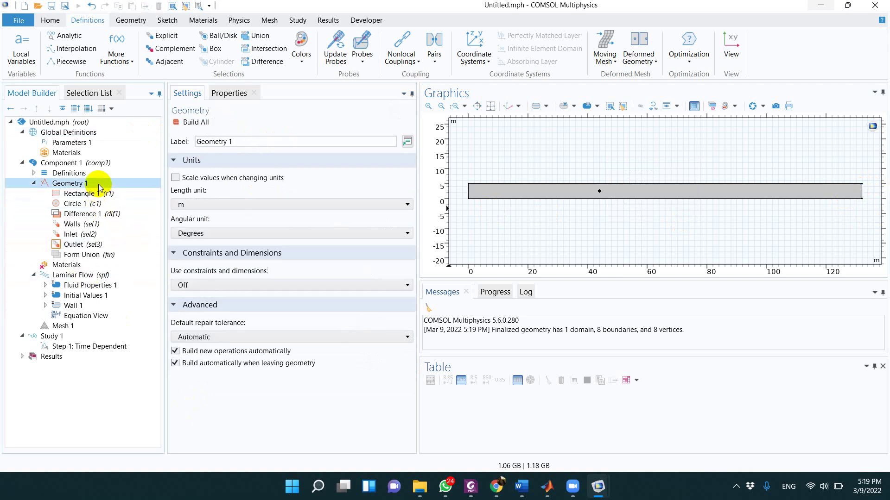
{"action": "mouse_move", "coordinate": [158, 380]}
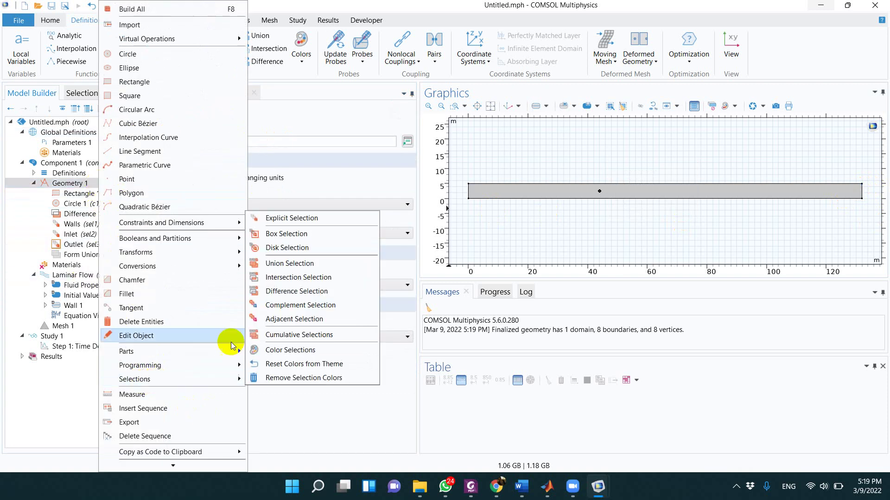
{"action": "left_click", "coordinate": [293, 222]}
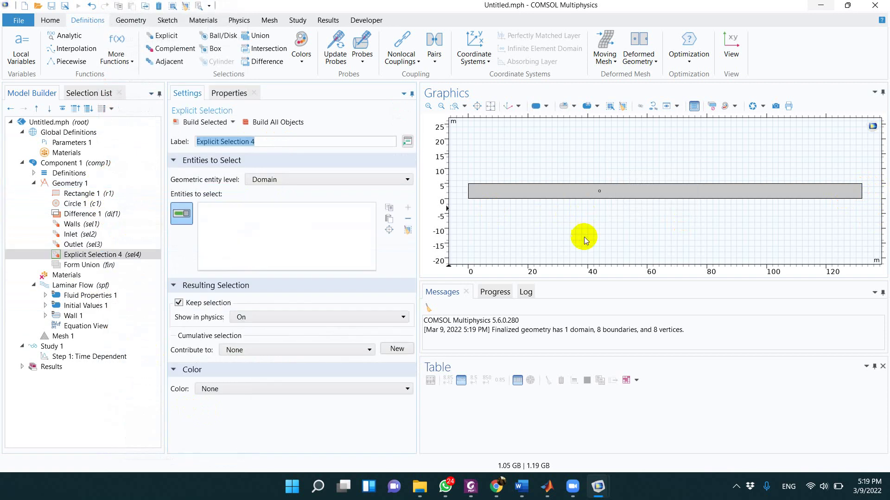
{"action": "left_click", "coordinate": [428, 106]}
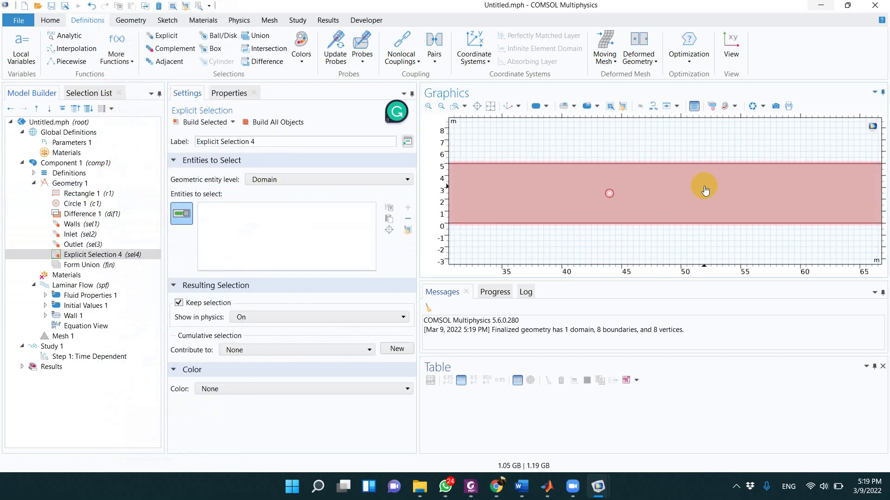
{"action": "left_click", "coordinate": [428, 107]}
{"action": "left_click_drag", "start_coordinate": [504, 187], "coordinate": [576, 182]}
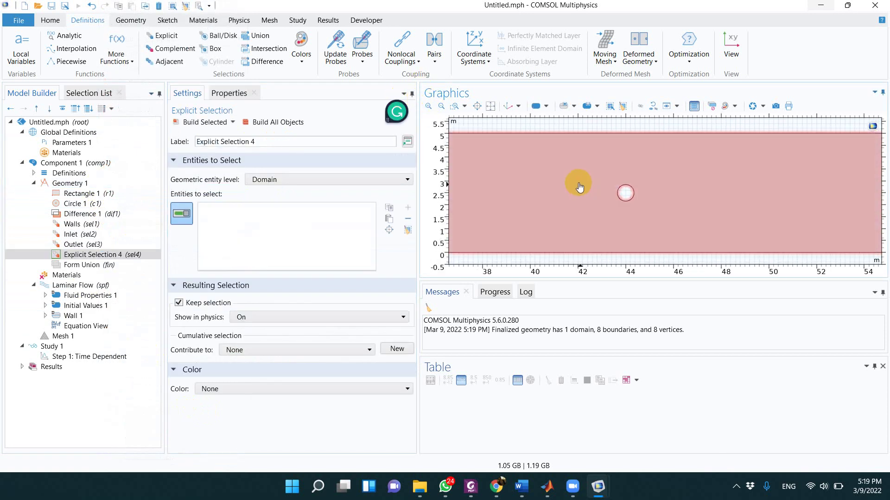
{"action": "left_click", "coordinate": [283, 180]}
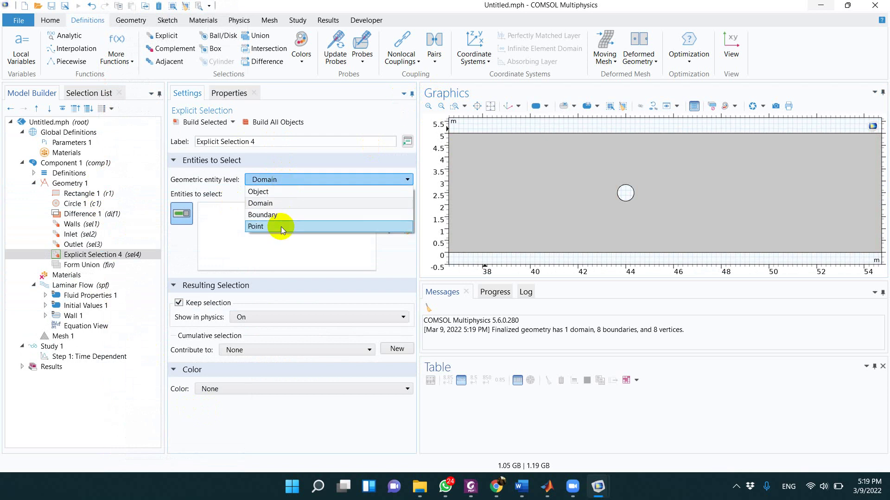
{"action": "left_click", "coordinate": [281, 215]}
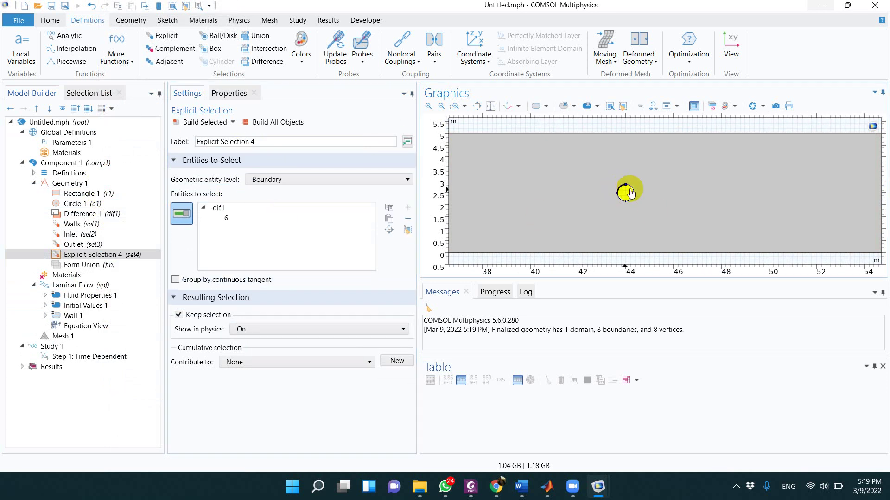
Select all four arcs of the circular cutout and label the selection Cylinder.
{"action": "left_click", "coordinate": [618, 200]}
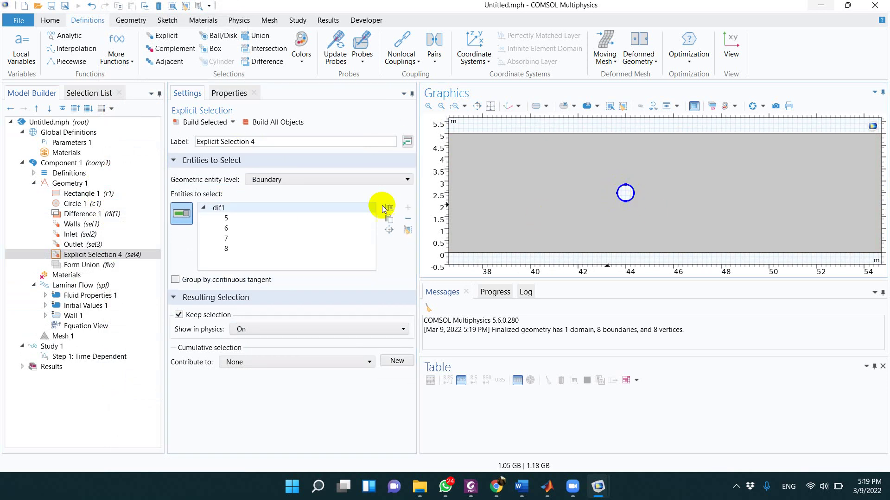
{"action": "left_click_drag", "start_coordinate": [270, 141], "coordinate": [97, 142]}
{"action": "type", "text": "Cylo"}
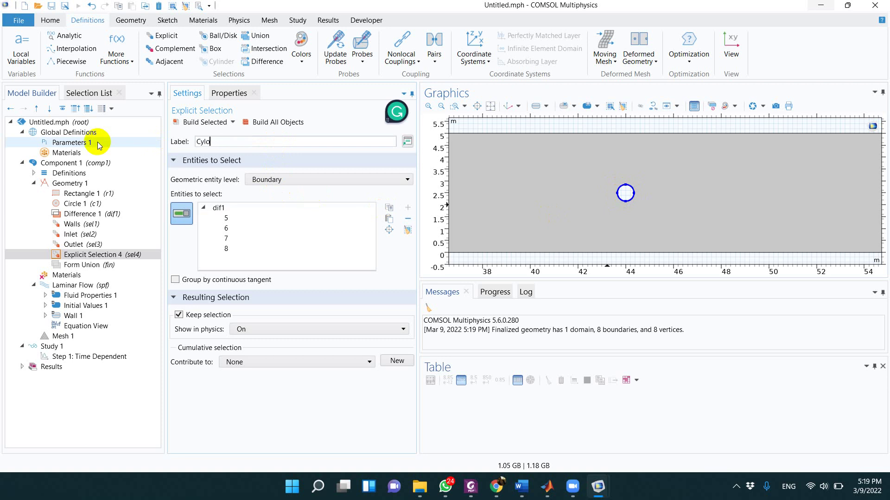
{"action": "key", "text": "BackSpace"}
{"action": "type", "text": "inder"}
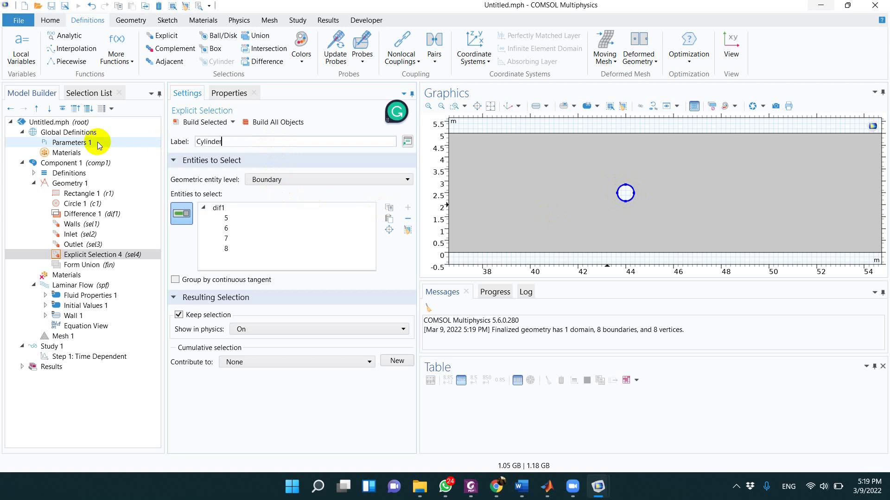
{"action": "left_click", "coordinate": [235, 415]}
{"action": "left_click", "coordinate": [94, 254]}
Add the built-in material Water, liquid to the component's channel domain.
{"action": "left_click", "coordinate": [85, 275]}
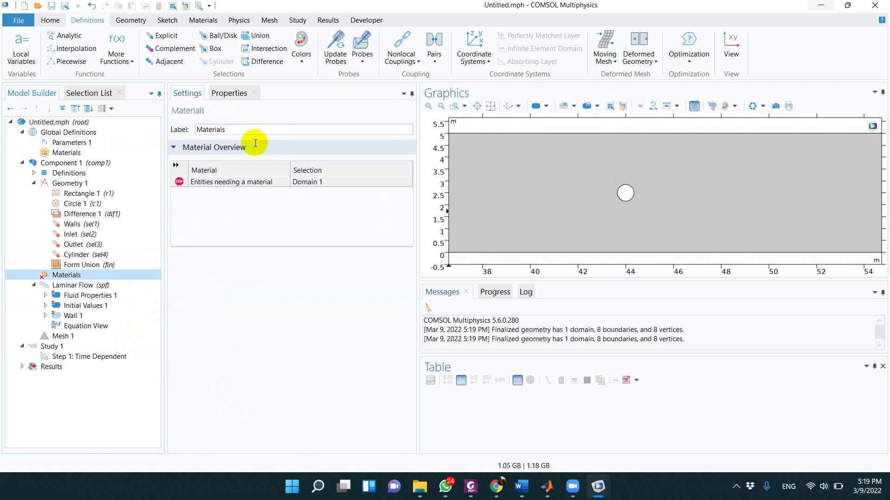
{"action": "left_click", "coordinate": [490, 105]}
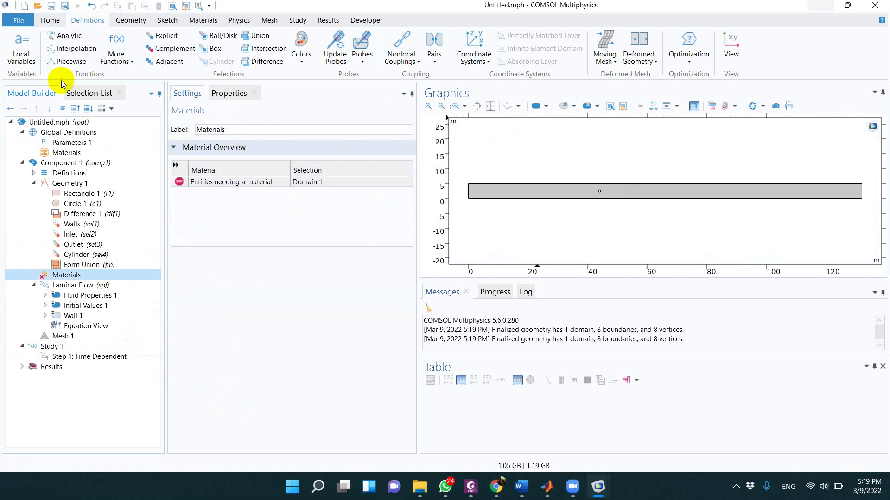
{"action": "left_click", "coordinate": [203, 20]}
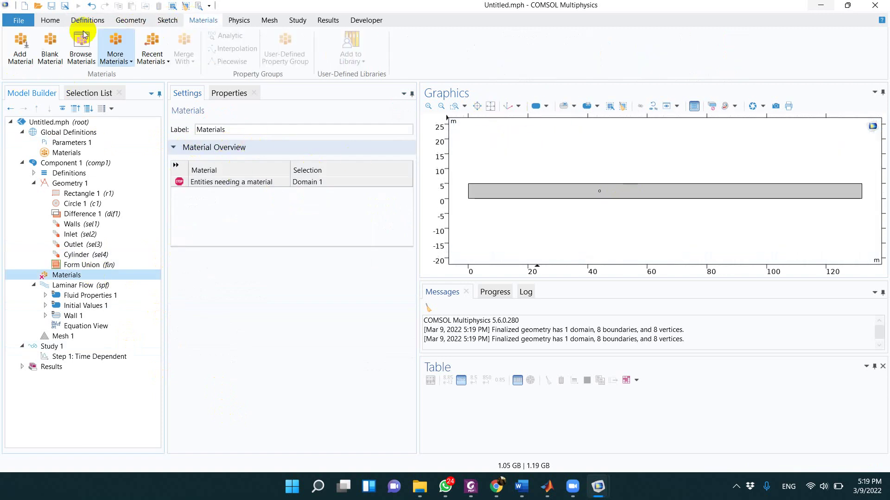
{"action": "left_click", "coordinate": [20, 46]}
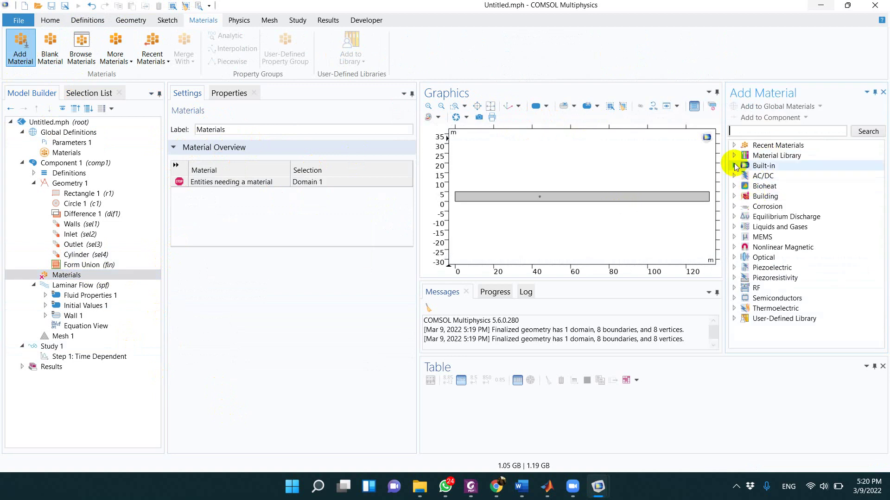
{"action": "double_click", "coordinate": [760, 166]}
{"action": "scroll", "coordinate": [755, 268], "scroll_direction": "down", "scroll_amount": 7}
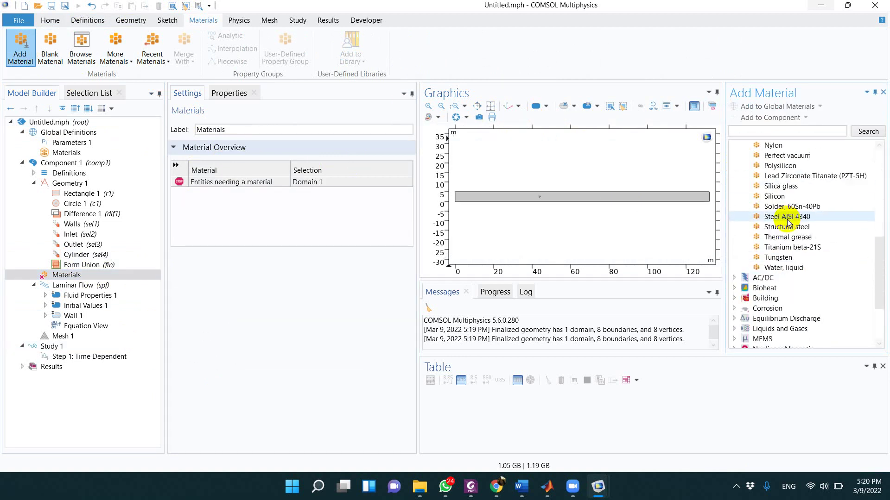
{"action": "left_click", "coordinate": [783, 267]}
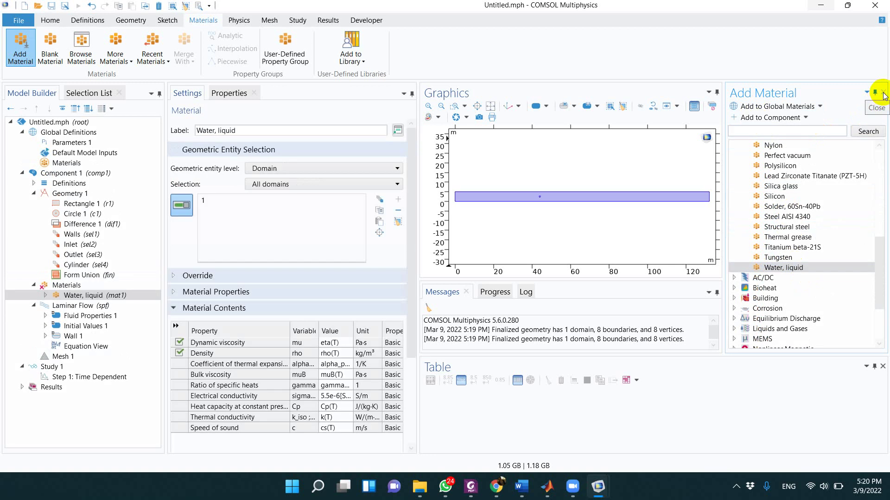
{"action": "left_click", "coordinate": [883, 92]}
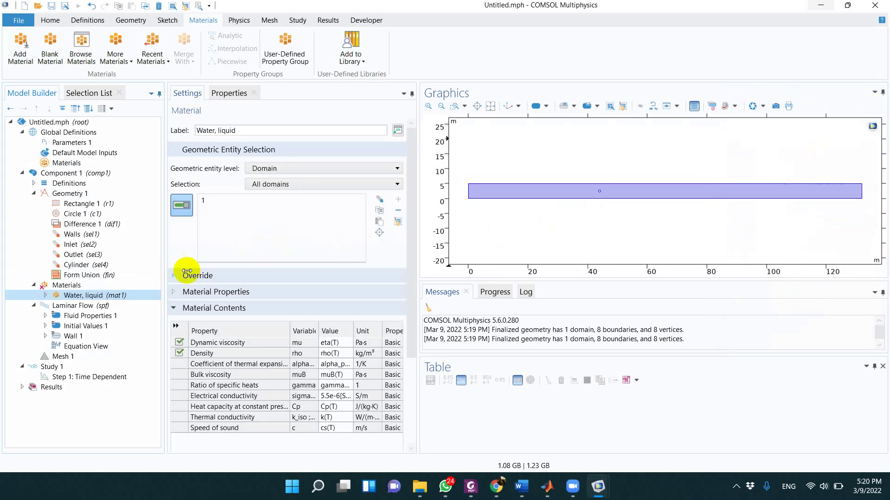
{"action": "left_click", "coordinate": [126, 285]}
{"action": "left_click", "coordinate": [119, 295]}
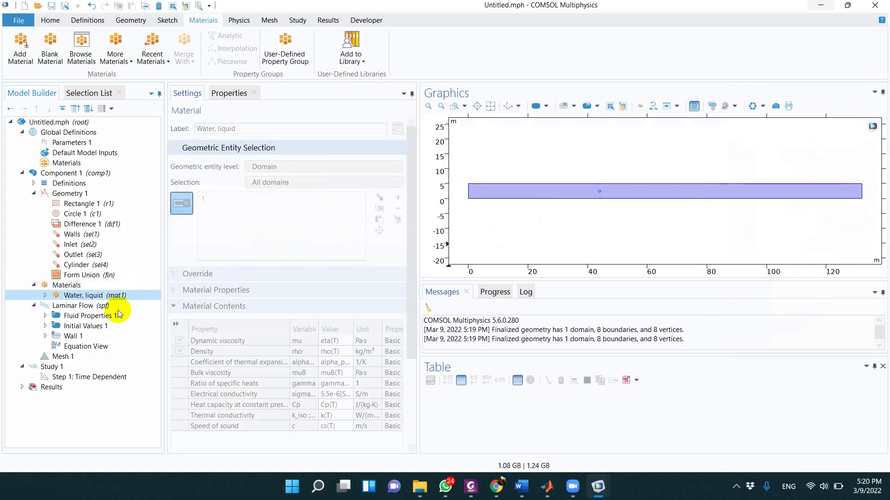
Build Mesh 1 as a physics-controlled mesh with Normal element size.
{"action": "left_click", "coordinate": [93, 357]}
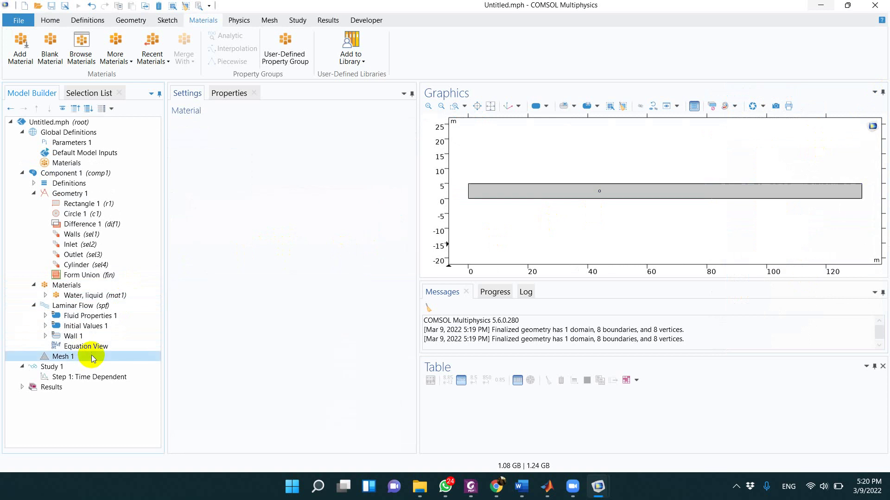
{"action": "left_click", "coordinate": [185, 122]}
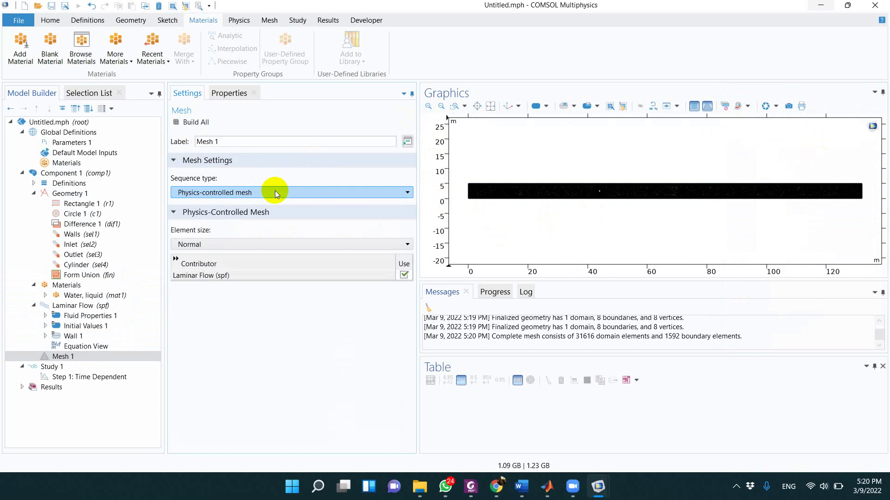
Examine the mesh around the cylinder and along the channel walls, and check its number of domain elements.
{"action": "left_click", "coordinate": [429, 107]}
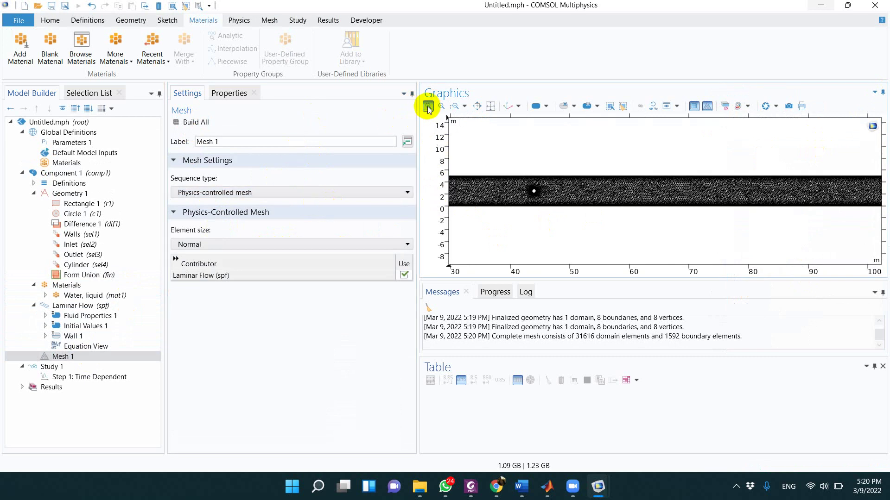
{"action": "left_click", "coordinate": [429, 108]}
{"action": "left_click_drag", "start_coordinate": [520, 188], "coordinate": [593, 171]}
{"action": "left_click", "coordinate": [428, 106]}
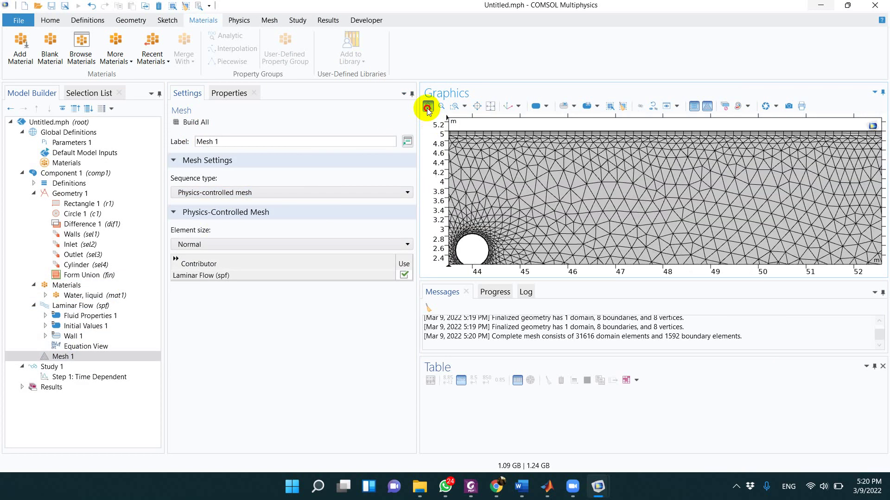
{"action": "left_click", "coordinate": [428, 106]}
{"action": "left_click_drag", "start_coordinate": [561, 215], "coordinate": [589, 236]}
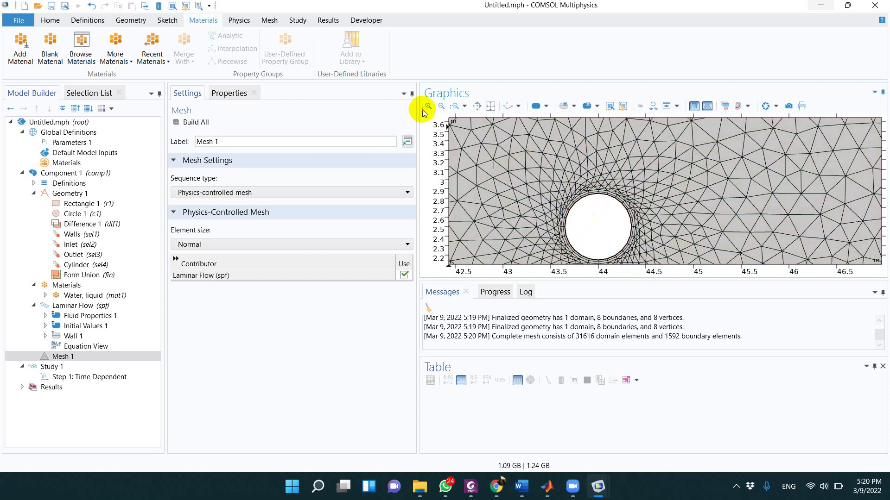
{"action": "left_click", "coordinate": [442, 108]}
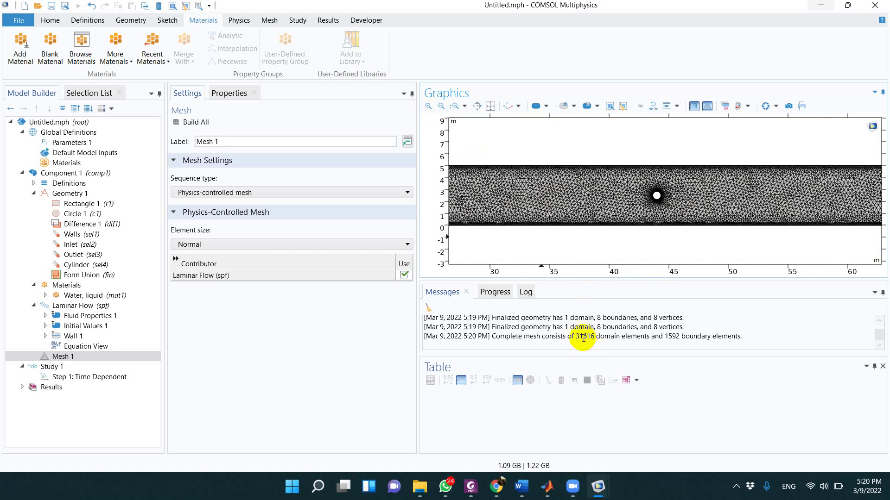
{"action": "left_click", "coordinate": [441, 107]}
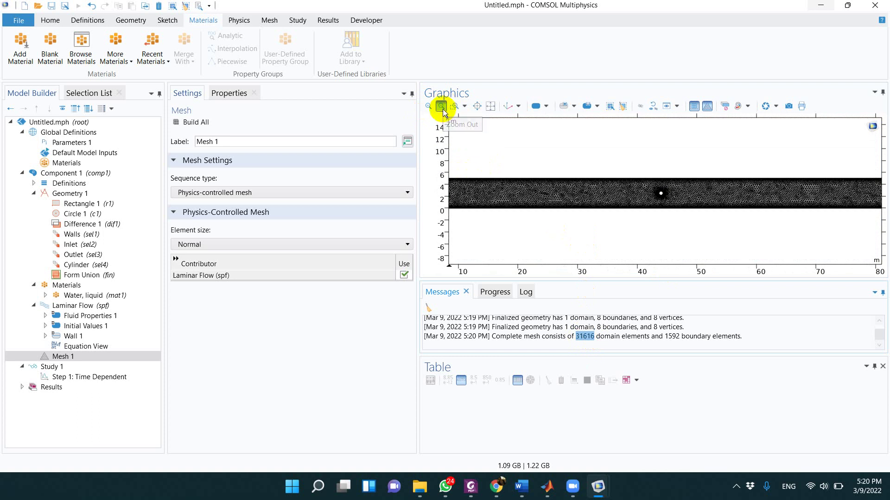
{"action": "left_click", "coordinate": [441, 106]}
{"action": "left_click_drag", "start_coordinate": [600, 227], "coordinate": [507, 230]}
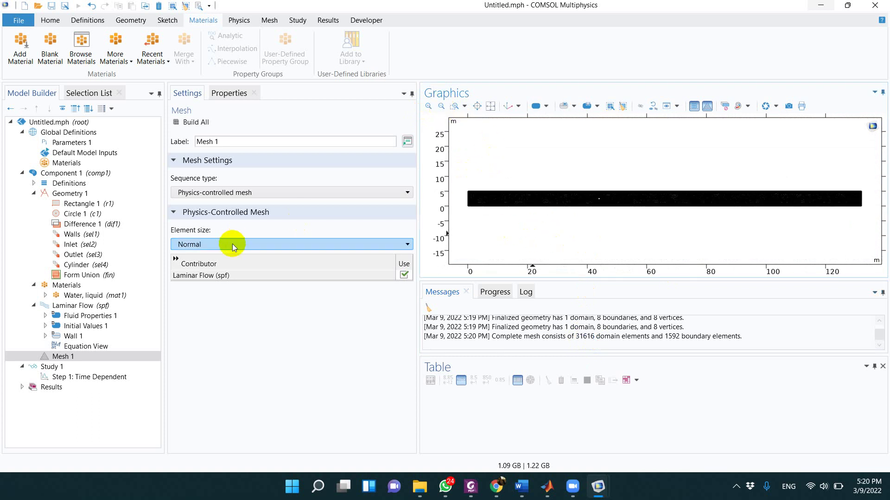
Review the Laminar Flow physical model settings and its default fluid properties, initial values and wall condition.
{"action": "left_click", "coordinate": [129, 307]}
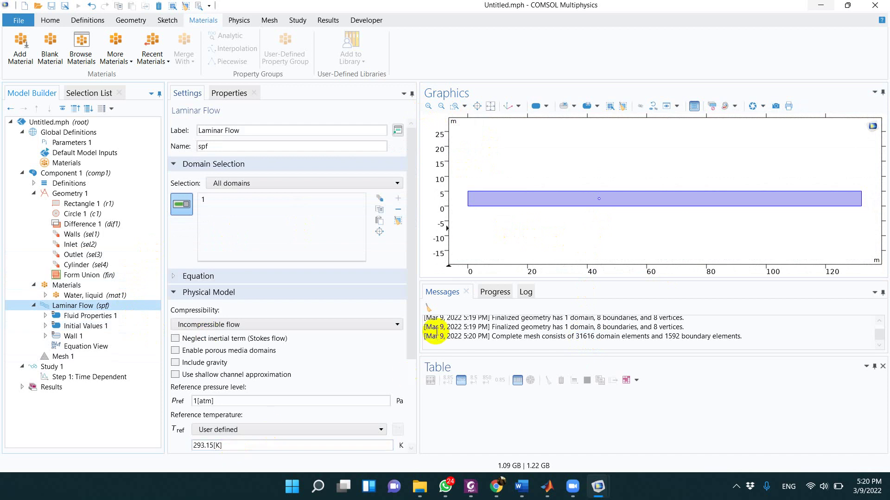
{"action": "left_click_drag", "start_coordinate": [413, 321], "coordinate": [405, 431]}
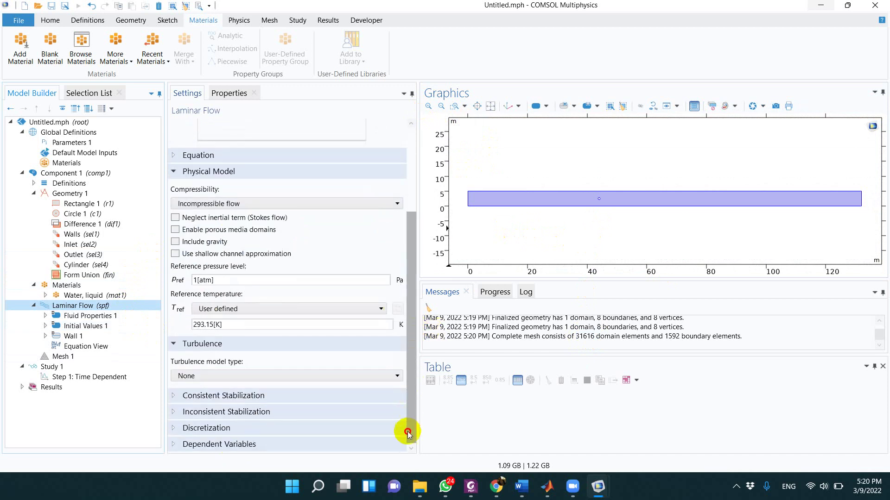
{"action": "left_click", "coordinate": [95, 317]}
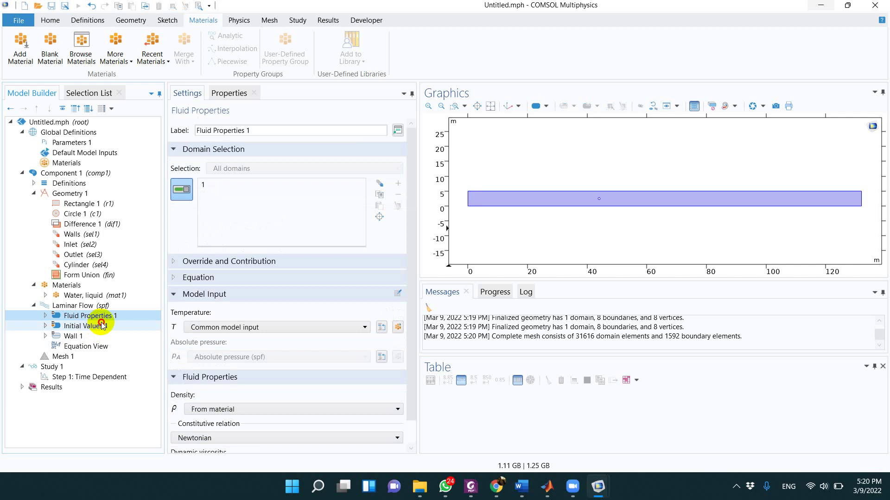
{"action": "left_click", "coordinate": [101, 325]}
{"action": "left_click", "coordinate": [101, 338]}
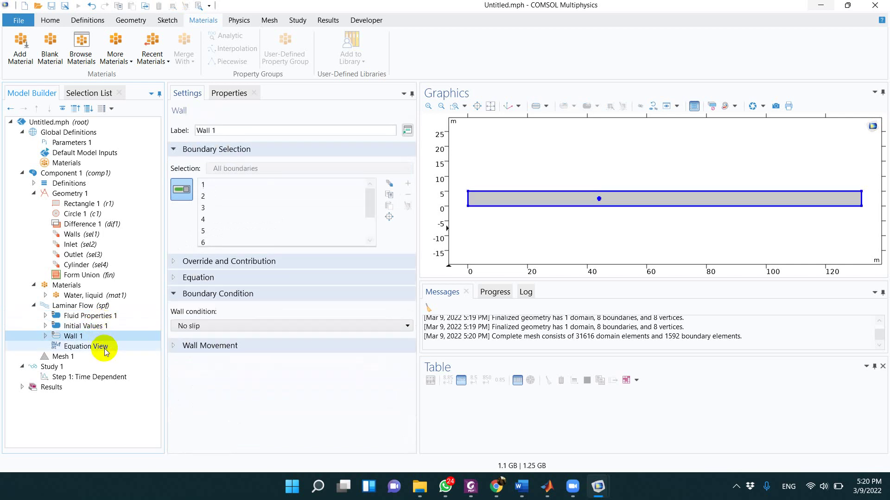
{"action": "left_click", "coordinate": [92, 297]}
Add an Inlet boundary condition to Laminar Flow and assign it the named Inlet selection.
{"action": "left_click", "coordinate": [73, 307]}
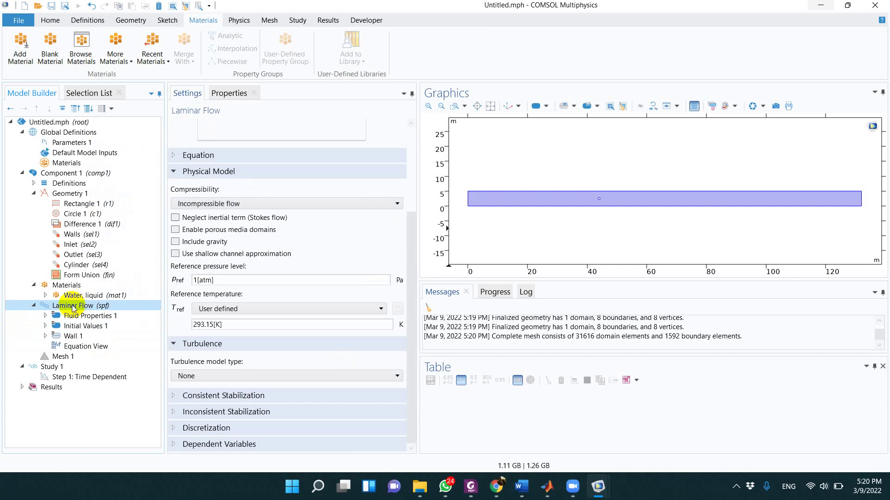
{"action": "right_click", "coordinate": [73, 307]}
{"action": "left_click", "coordinate": [250, 227]}
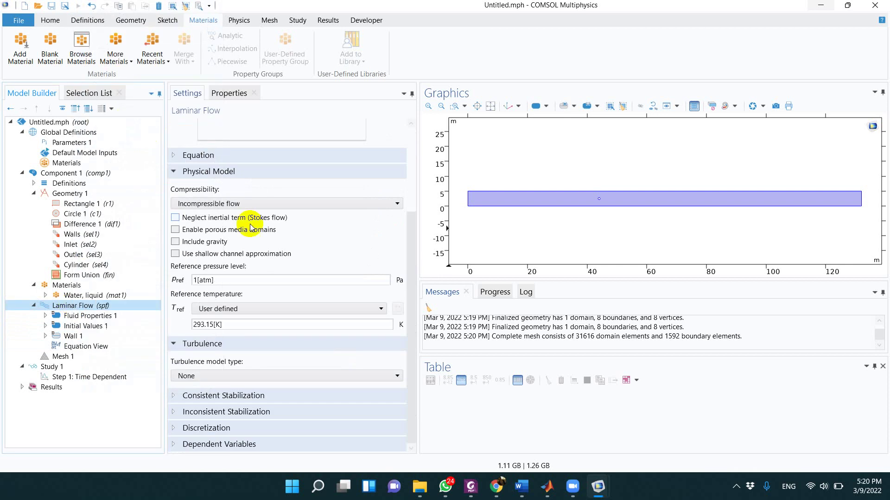
{"action": "left_click", "coordinate": [252, 168]}
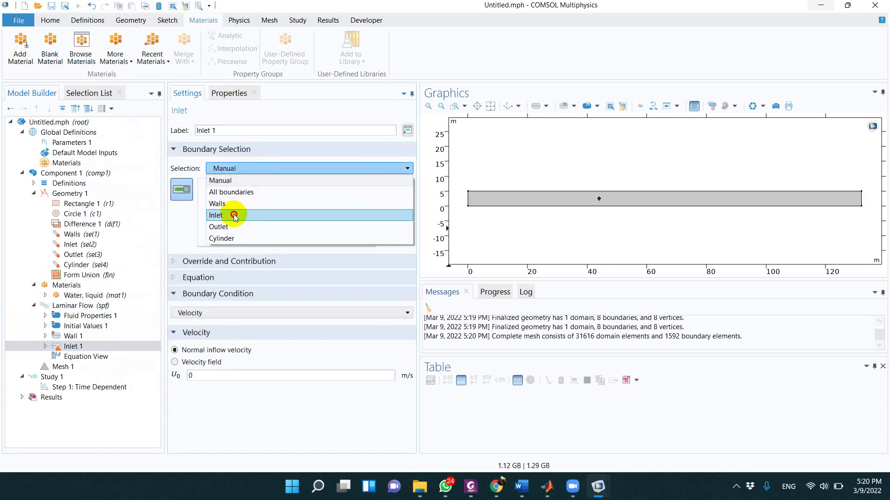
{"action": "left_click", "coordinate": [234, 216]}
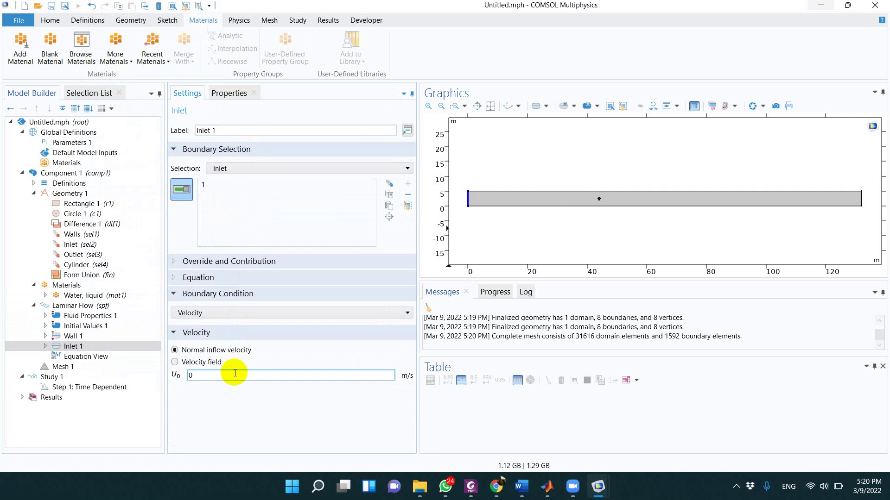
Set the normal inflow velocity of Inlet 1 to 5[m/s].
{"action": "left_click", "coordinate": [595, 494]}
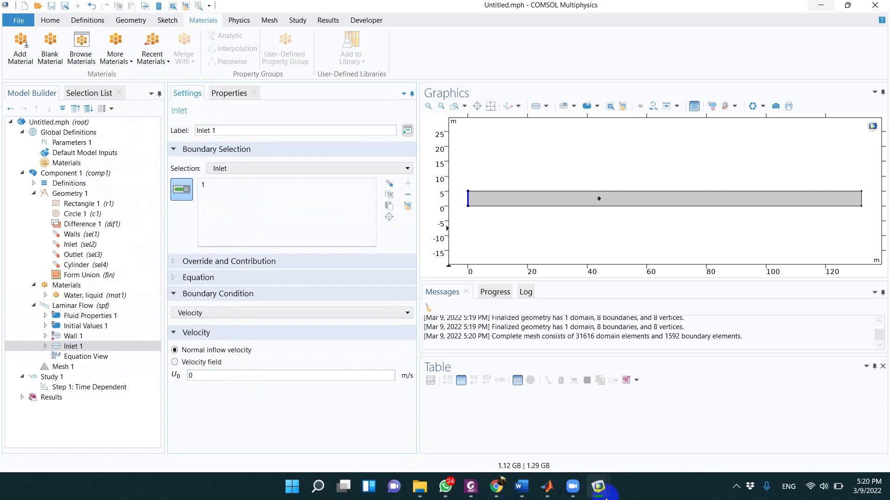
{"action": "left_click", "coordinate": [207, 376]}
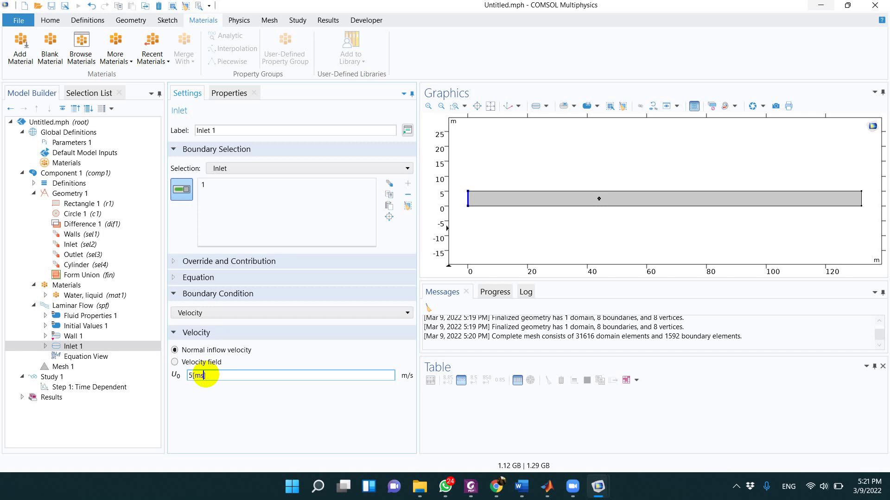
{"action": "type", "text": "5[m/s]"}
{"action": "left_click", "coordinate": [243, 411]}
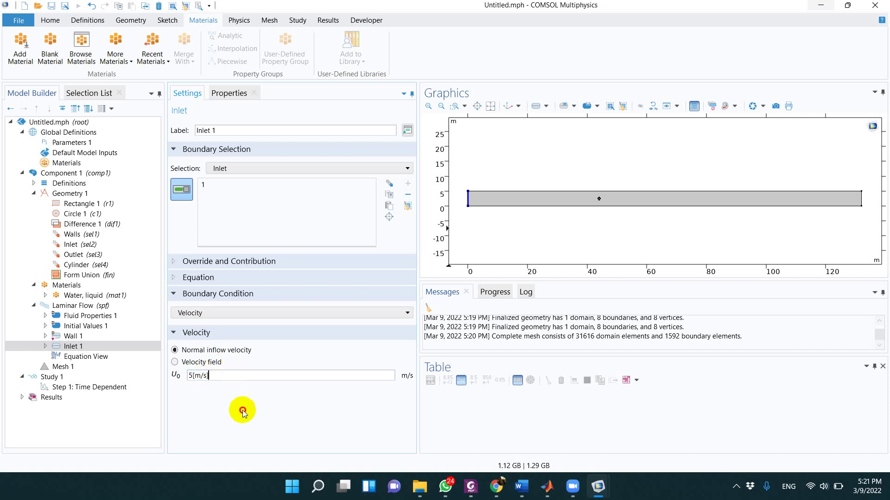
{"action": "left_click", "coordinate": [243, 375]}
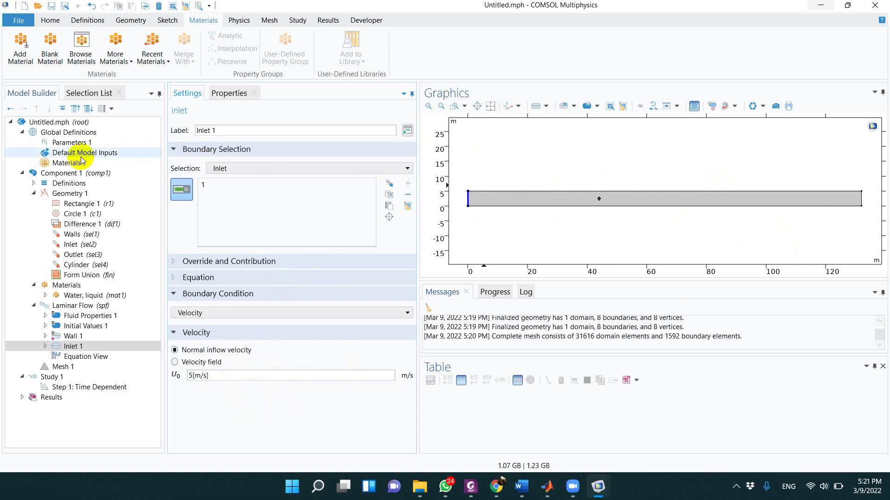
Add a sine Waveform function under Global Definitions and plot it.
{"action": "right_click", "coordinate": [76, 132]}
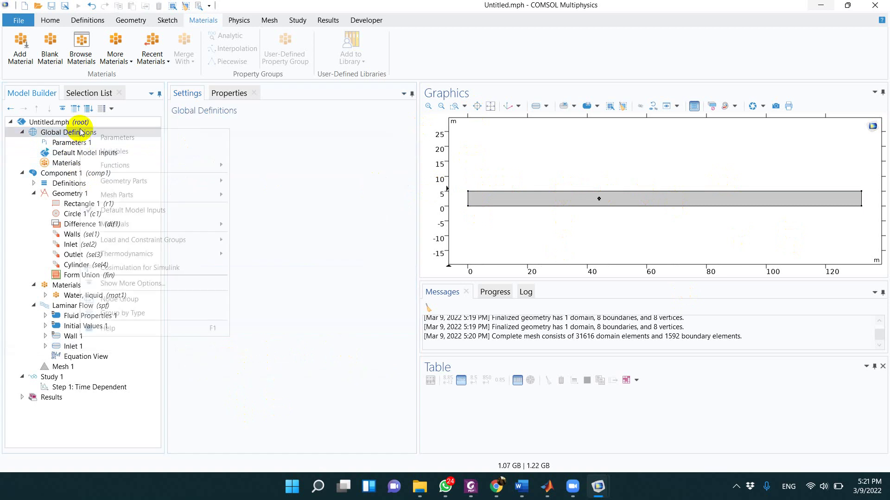
{"action": "mouse_move", "coordinate": [138, 167]}
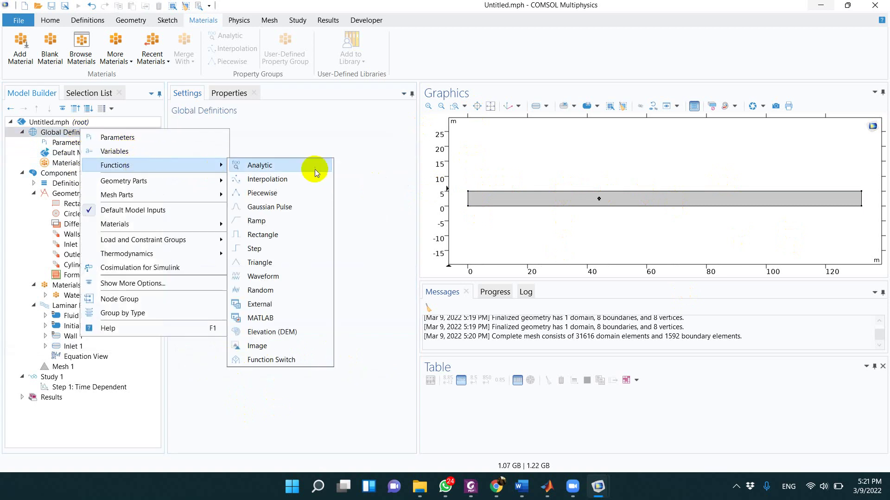
{"action": "left_click", "coordinate": [293, 277]}
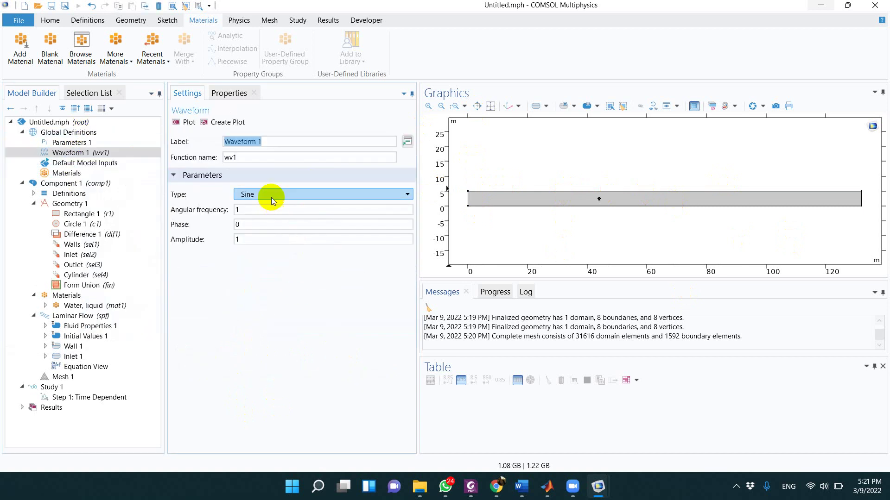
{"action": "left_click", "coordinate": [181, 122]}
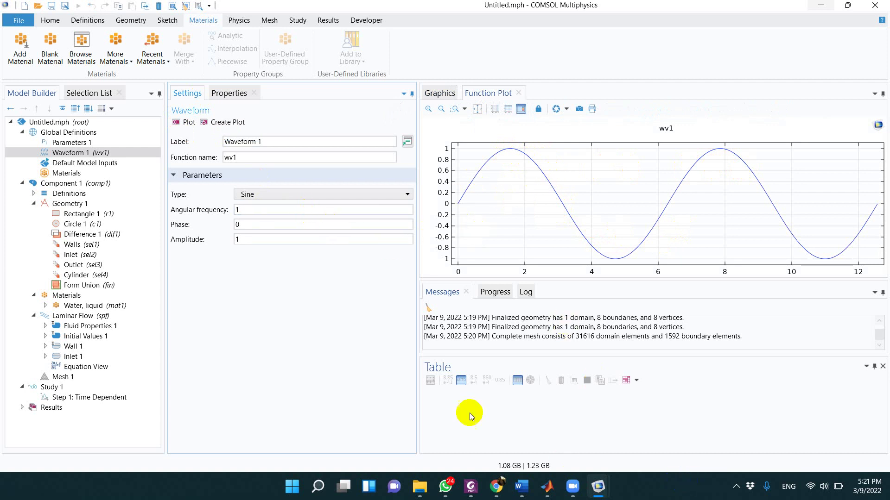
Set the waveform's angular frequency to 1.5 and replot the function.
{"action": "left_click", "coordinate": [293, 213]}
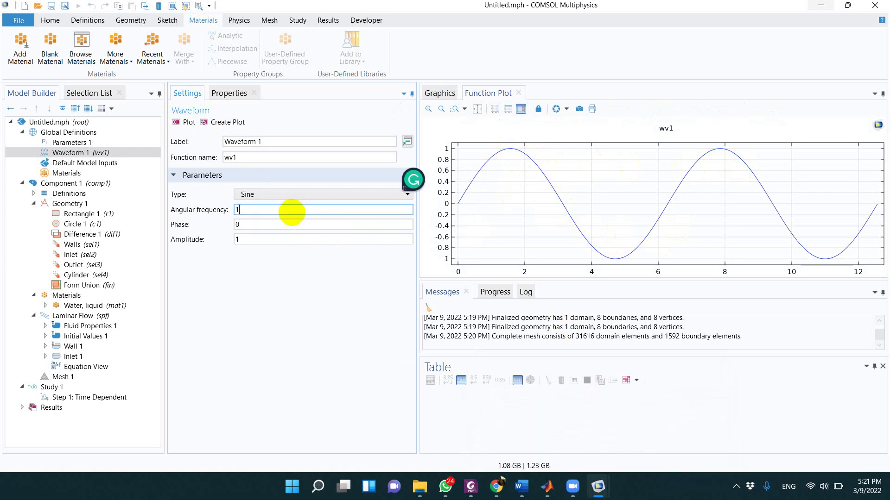
{"action": "type", "text": ".5"}
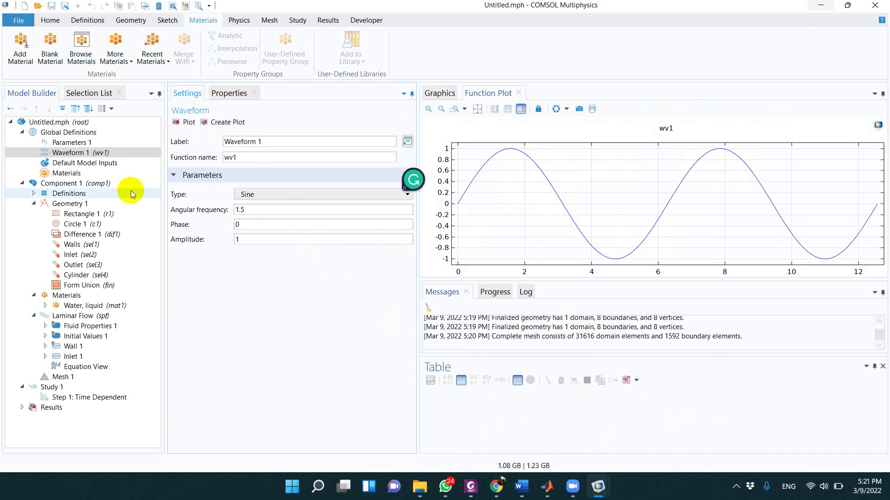
{"action": "left_click", "coordinate": [186, 122]}
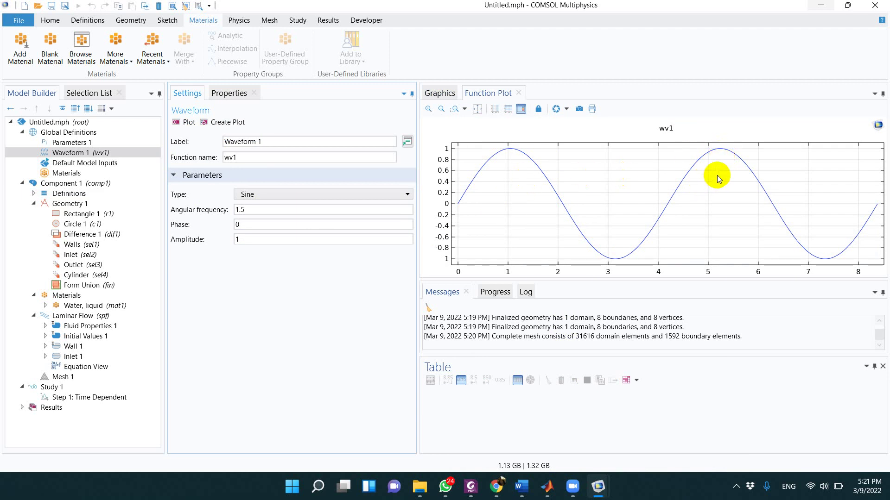
{"action": "left_click", "coordinate": [288, 225]}
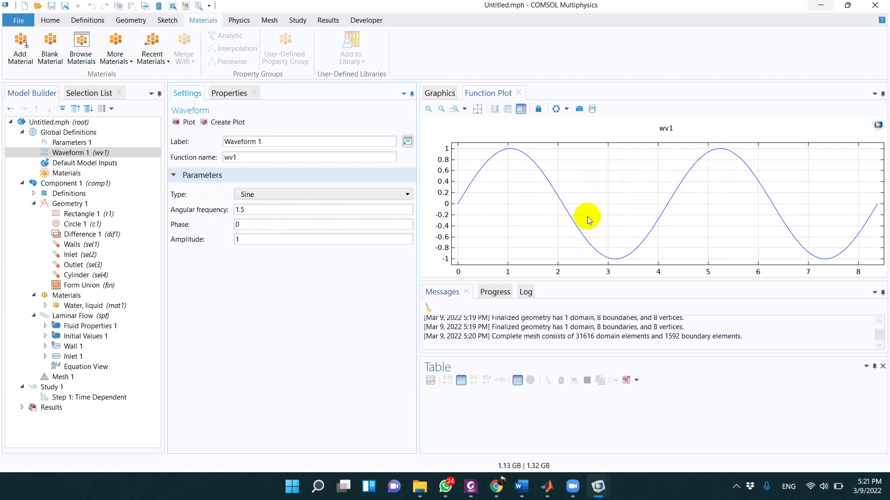
Set the waveform's angular frequency to 0.75 and plot the function again.
{"action": "left_click", "coordinate": [272, 208]}
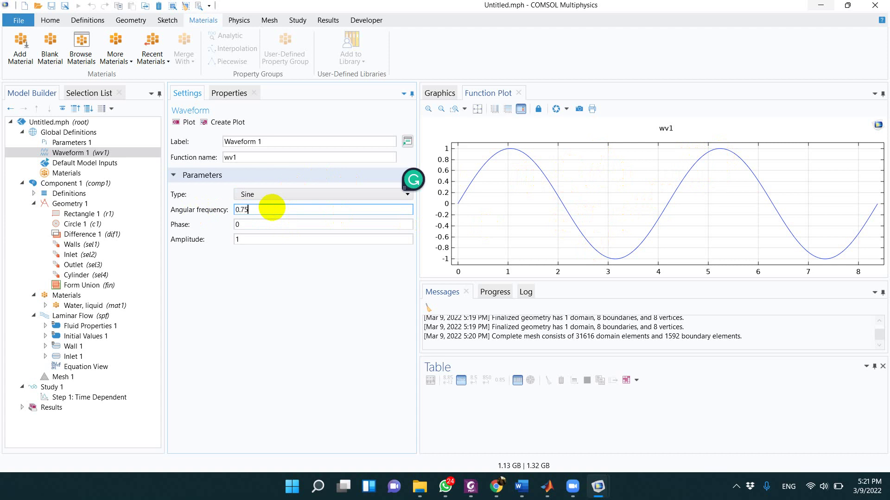
{"action": "key", "text": "Return"}
{"action": "left_click", "coordinate": [188, 123]}
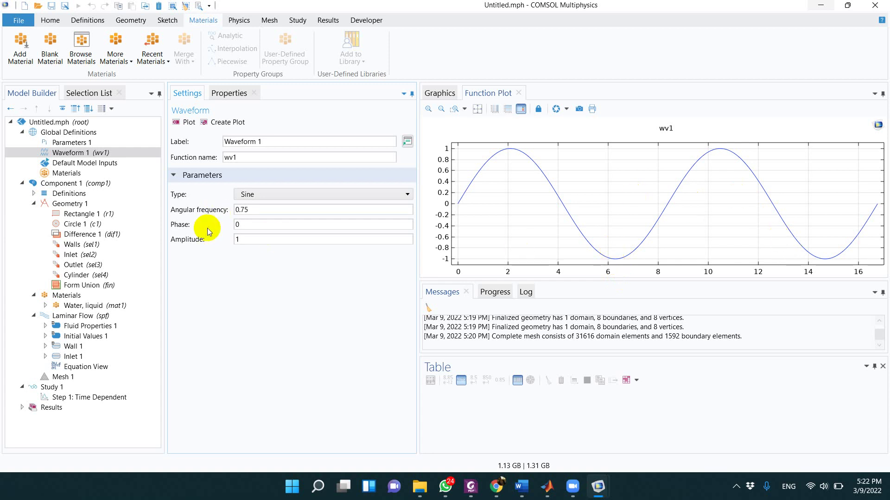
{"action": "left_click", "coordinate": [330, 213]}
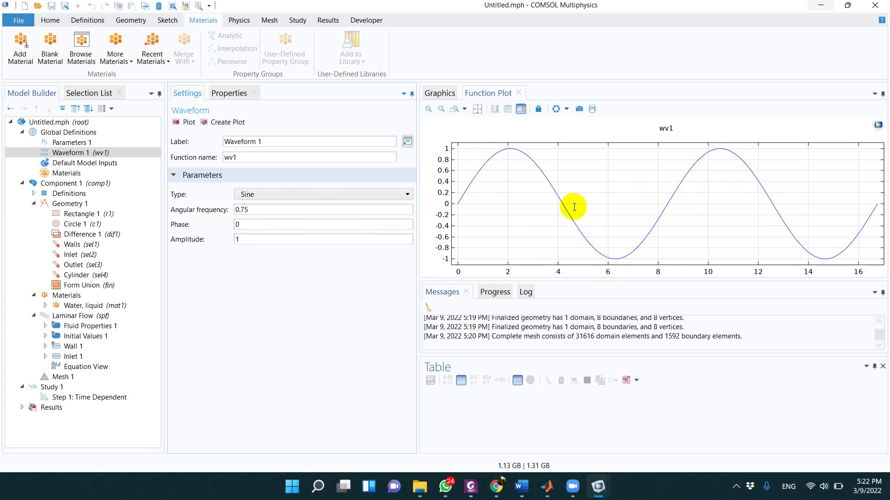
Switch to Paint, sketch two rough wave curves with freehand marks between them, and close the drawing without saving.
{"action": "left_click", "coordinate": [318, 494]}
{"action": "type", "text": "paint"}
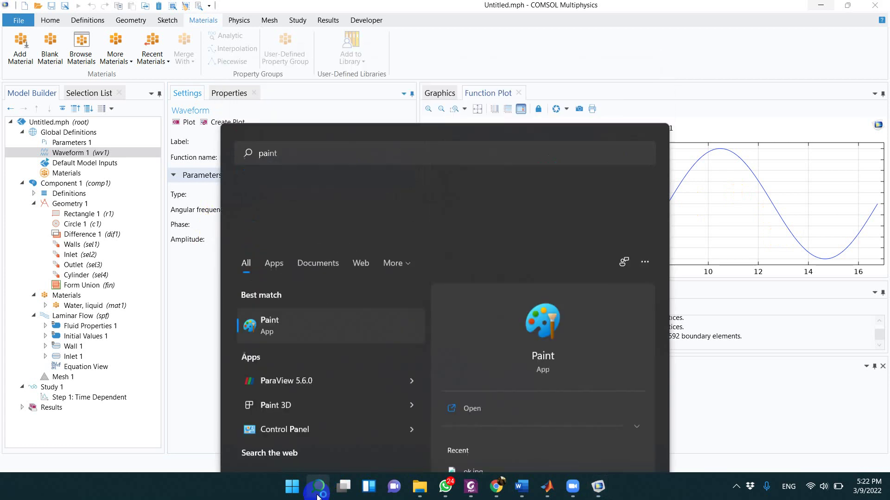
{"action": "key", "text": "Return"}
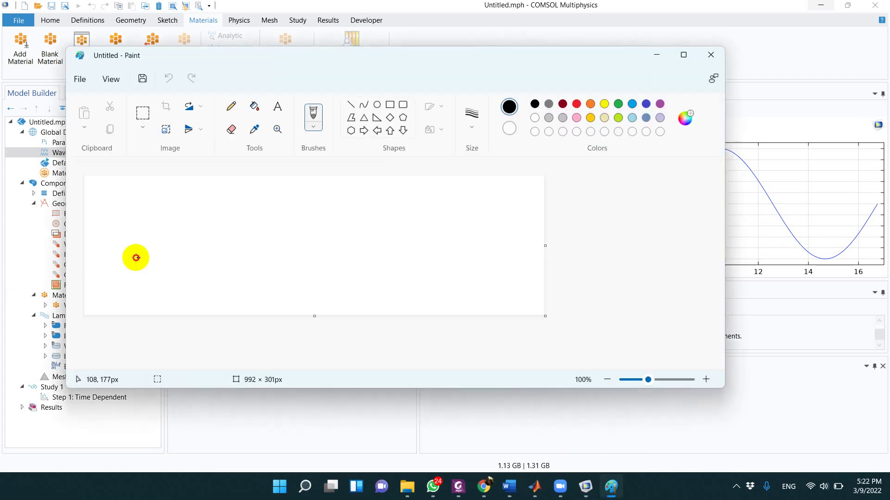
{"action": "mouse_move", "coordinate": [136, 257]}
{"action": "left_mouse_down"}
{"action": "mouse_move", "coordinate": [167, 249]}
{"action": "mouse_move", "coordinate": [207, 191]}
{"action": "mouse_move", "coordinate": [247, 212]}
{"action": "mouse_move", "coordinate": [278, 249]}
{"action": "mouse_move", "coordinate": [319, 261]}
{"action": "mouse_move", "coordinate": [377, 241]}
{"action": "mouse_move", "coordinate": [400, 205]}
{"action": "mouse_move", "coordinate": [438, 197]}
{"action": "mouse_move", "coordinate": [508, 255]}
{"action": "mouse_move", "coordinate": [538, 254]}
{"action": "left_mouse_up"}
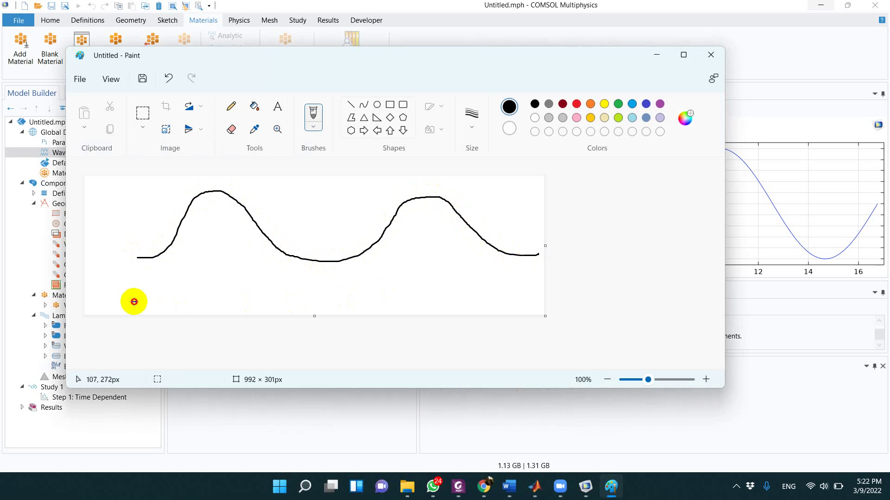
{"action": "mouse_move", "coordinate": [133, 301]}
{"action": "left_mouse_down"}
{"action": "mouse_move", "coordinate": [208, 264]}
{"action": "mouse_move", "coordinate": [294, 290]}
{"action": "mouse_move", "coordinate": [335, 323]}
{"action": "mouse_move", "coordinate": [413, 304]}
{"action": "mouse_move", "coordinate": [452, 266]}
{"action": "mouse_move", "coordinate": [562, 302]}
{"action": "left_mouse_up"}
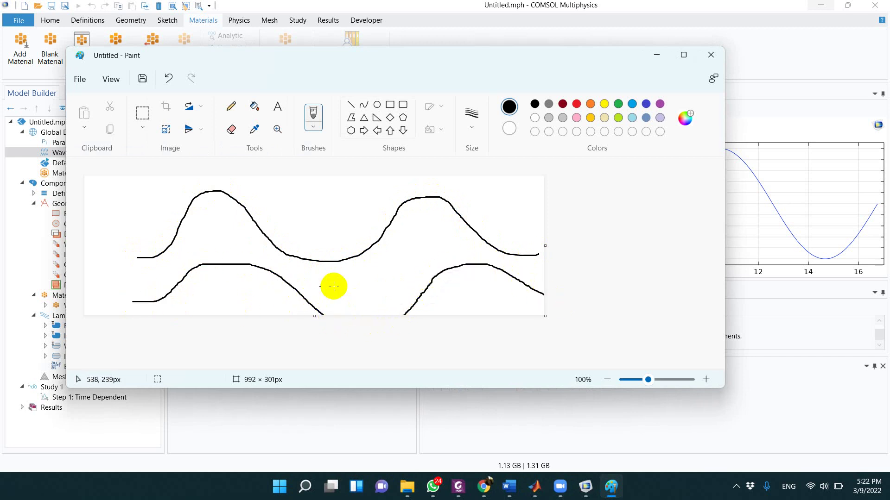
{"action": "mouse_move", "coordinate": [285, 282]}
{"action": "left_mouse_down"}
{"action": "mouse_move", "coordinate": [346, 320]}
{"action": "mouse_move", "coordinate": [270, 292]}
{"action": "left_mouse_up"}
{"action": "mouse_move", "coordinate": [331, 293]}
{"action": "left_mouse_down"}
{"action": "mouse_move", "coordinate": [334, 261]}
{"action": "mouse_move", "coordinate": [348, 273]}
{"action": "left_mouse_up"}
{"action": "left_click", "coordinate": [710, 54]}
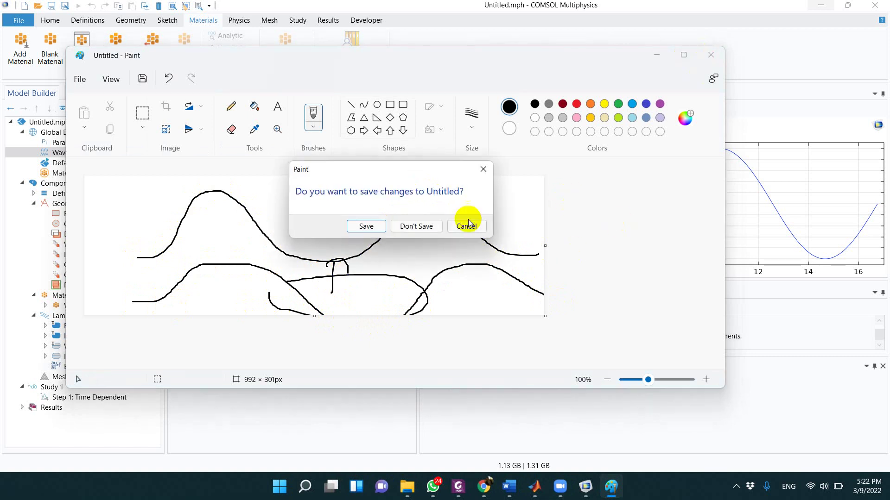
{"action": "left_click", "coordinate": [425, 226]}
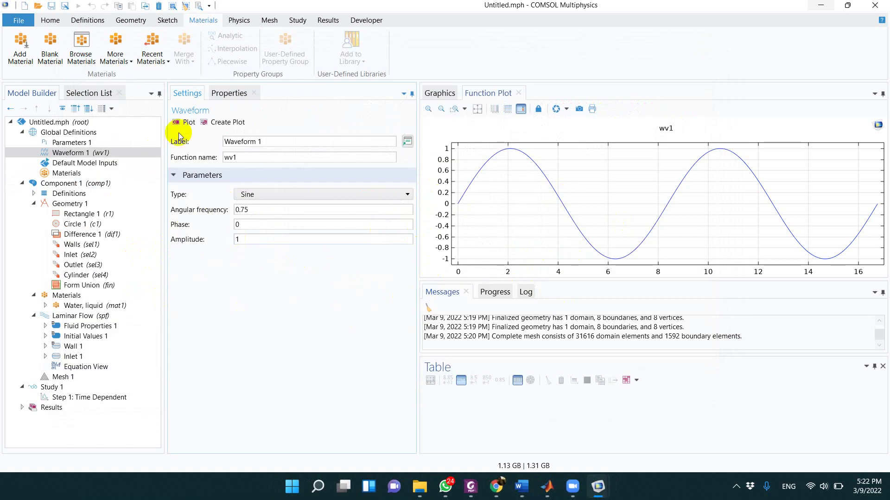
Set the normal inflow velocity of Inlet 1 to 5[m/s]*wv1(t[1/s]).
{"action": "left_click", "coordinate": [252, 156]}
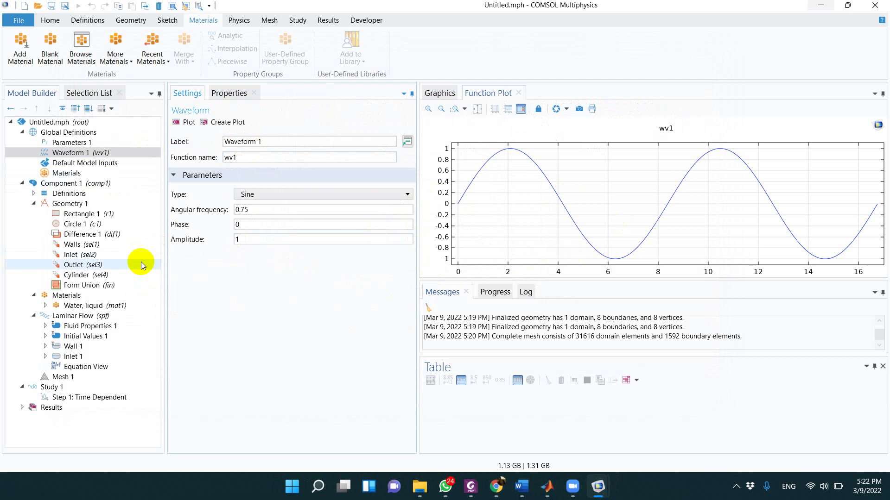
{"action": "left_click", "coordinate": [91, 347]}
{"action": "left_click", "coordinate": [72, 356]}
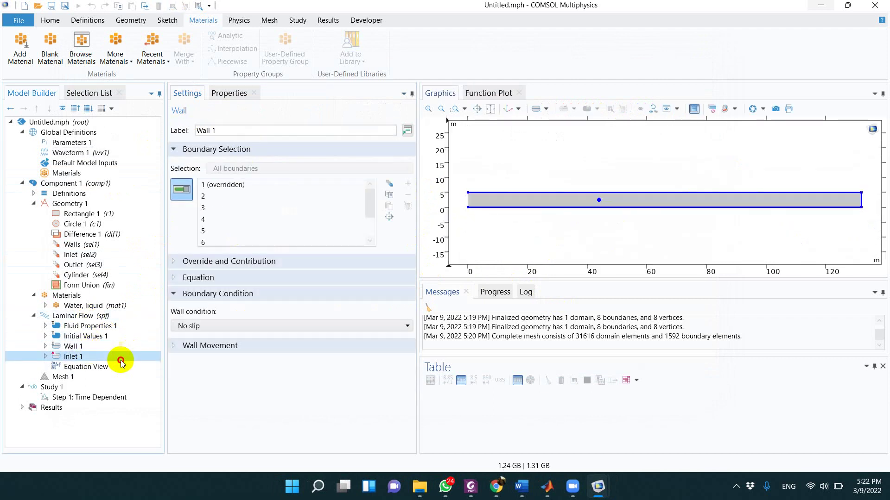
{"action": "left_click", "coordinate": [230, 374]}
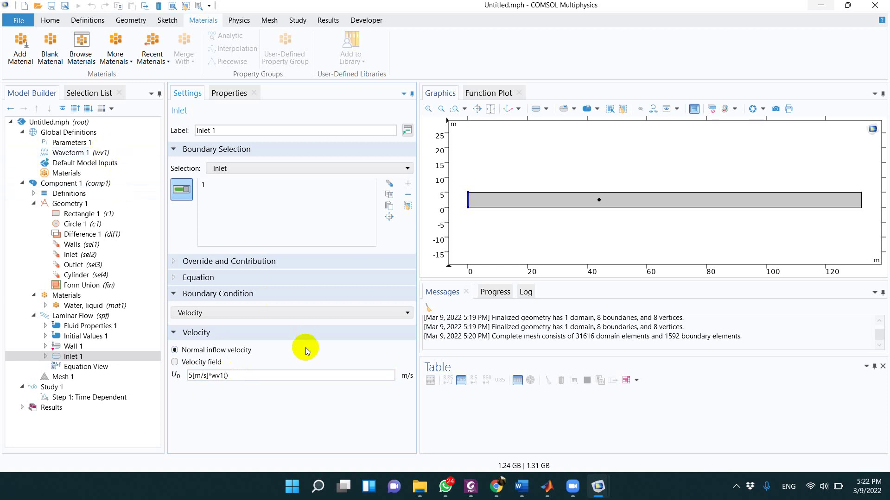
{"action": "type", "text": "*wv1(t"}
{"action": "type", "text": "[1/s"}
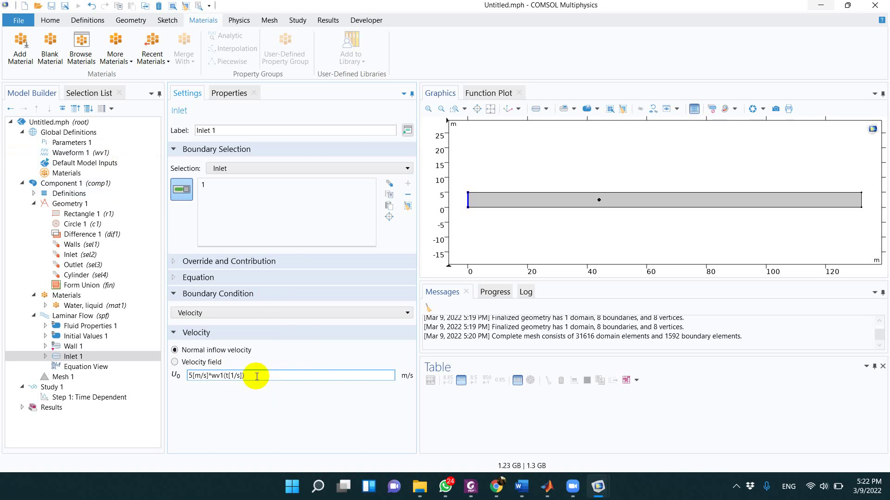
{"action": "left_click", "coordinate": [254, 401]}
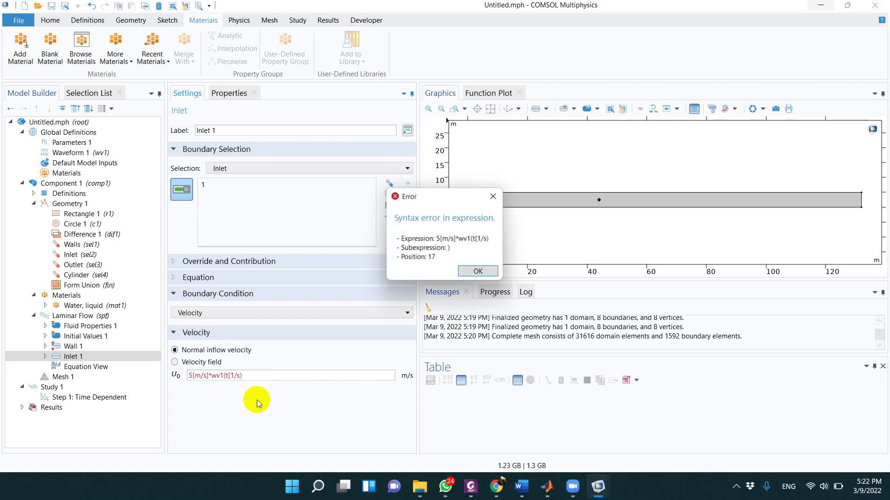
{"action": "left_click", "coordinate": [465, 272]}
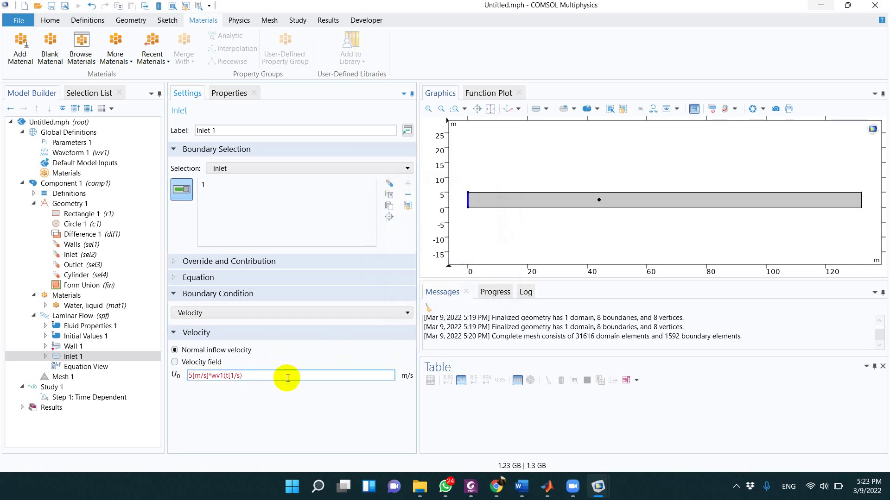
{"action": "type", "text": "]"}
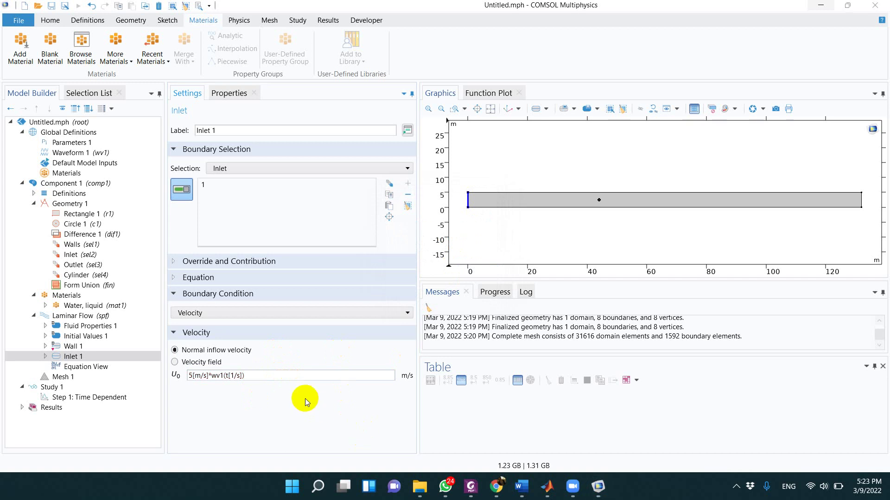
Switch to Paint, sketch a rough channel with an inlet velocity profile beside it, and close the drawing without saving.
{"action": "left_click", "coordinate": [259, 376]}
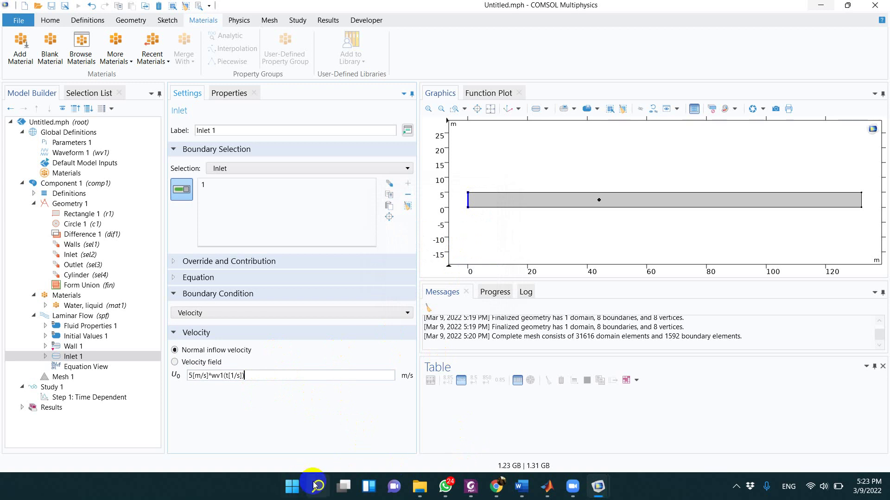
{"action": "mouse_move", "coordinate": [318, 486]}
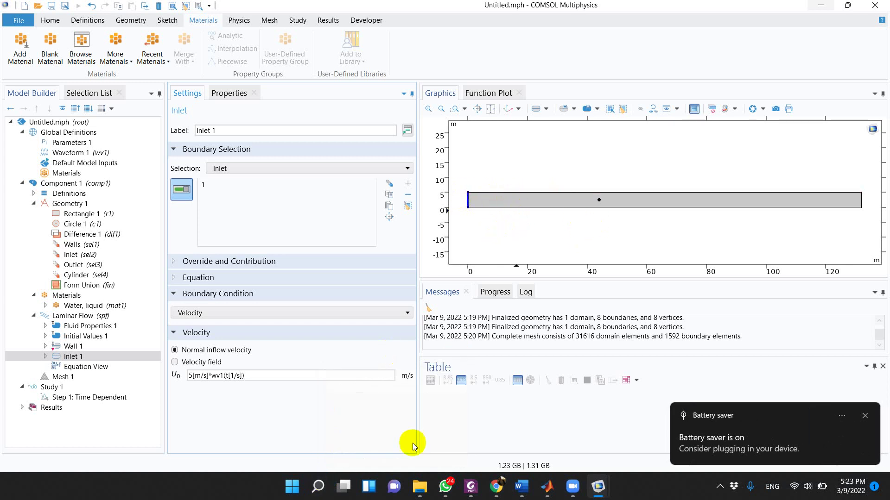
{"action": "left_click", "coordinate": [318, 486]}
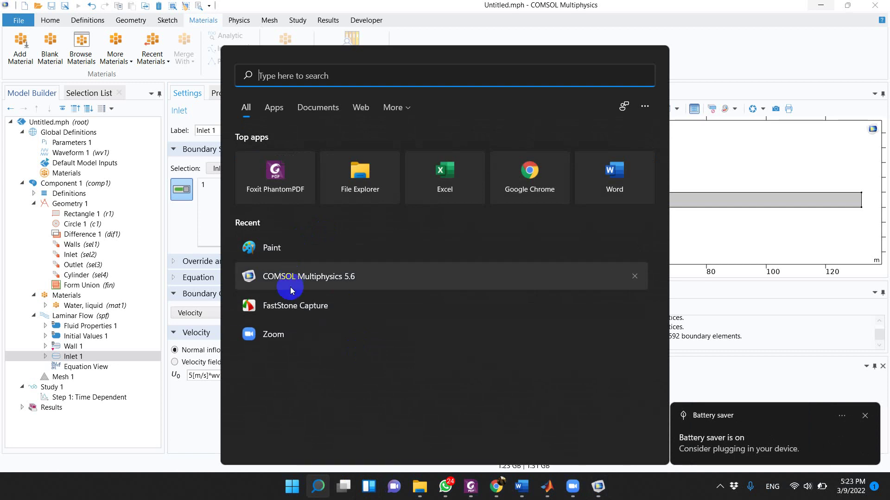
{"action": "left_click", "coordinate": [293, 250]}
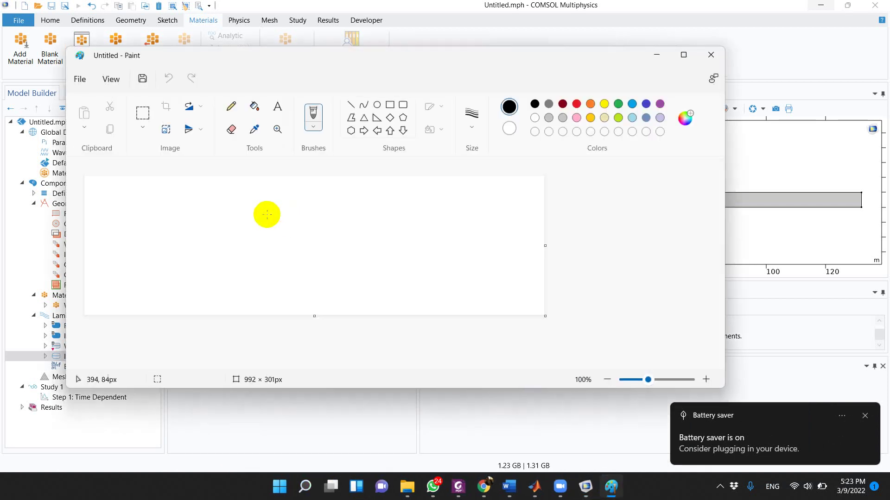
{"action": "mouse_move", "coordinate": [241, 207]}
{"action": "left_mouse_down"}
{"action": "mouse_move", "coordinate": [561, 210]}
{"action": "mouse_move", "coordinate": [563, 257]}
{"action": "mouse_move", "coordinate": [258, 271]}
{"action": "mouse_move", "coordinate": [253, 209]}
{"action": "left_mouse_up"}
{"action": "mouse_move", "coordinate": [159, 211]}
{"action": "left_mouse_down"}
{"action": "mouse_move", "coordinate": [211, 214]}
{"action": "mouse_move", "coordinate": [208, 262]}
{"action": "mouse_move", "coordinate": [156, 267]}
{"action": "mouse_move", "coordinate": [156, 214]}
{"action": "mouse_move", "coordinate": [225, 219]}
{"action": "mouse_move", "coordinate": [265, 237]}
{"action": "mouse_move", "coordinate": [239, 253]}
{"action": "mouse_move", "coordinate": [148, 266]}
{"action": "left_mouse_up"}
{"action": "left_click_drag", "start_coordinate": [231, 236], "coordinate": [280, 212]}
{"action": "mouse_move", "coordinate": [157, 213]}
{"action": "left_mouse_down"}
{"action": "mouse_move", "coordinate": [193, 190]}
{"action": "mouse_move", "coordinate": [154, 222]}
{"action": "left_mouse_up"}
{"action": "mouse_move", "coordinate": [151, 255]}
{"action": "left_mouse_down"}
{"action": "mouse_move", "coordinate": [169, 288]}
{"action": "mouse_move", "coordinate": [165, 248]}
{"action": "mouse_move", "coordinate": [202, 217]}
{"action": "mouse_move", "coordinate": [190, 281]}
{"action": "left_mouse_up"}
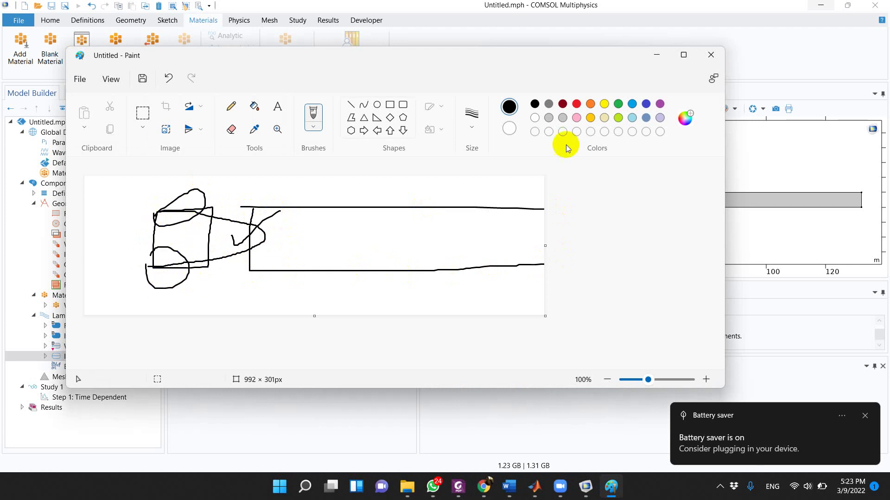
{"action": "left_click", "coordinate": [712, 55]}
{"action": "left_click", "coordinate": [413, 224]}
Extend the inlet's normal inflow velocity to the parabolic profile 5[m/s]*wv1(t[1/s])*y*(H-y)/H^2.
{"action": "left_click", "coordinate": [279, 376]}
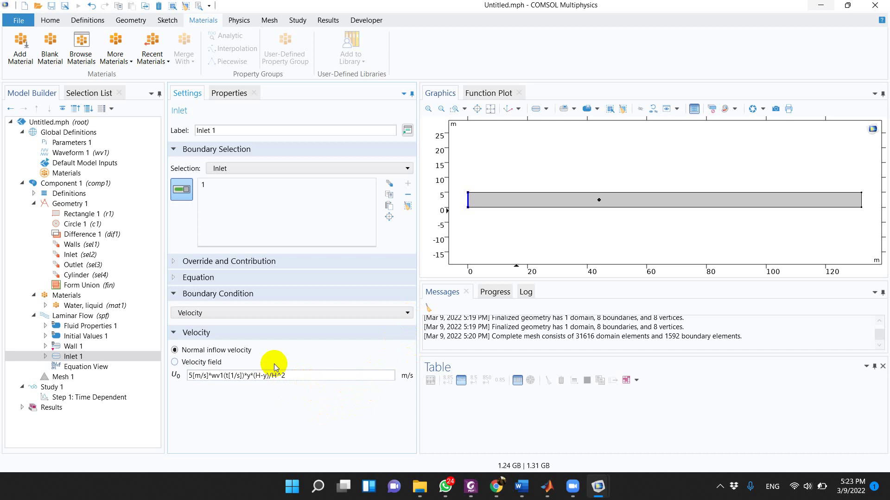
Add an Outlet condition to Laminar Flow and assign it to the Outlet selection.
{"action": "left_click", "coordinate": [95, 319]}
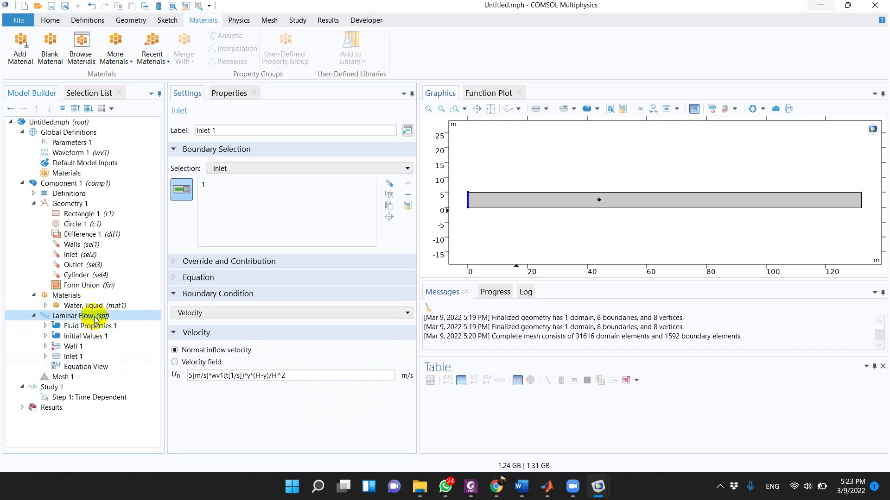
{"action": "right_click", "coordinate": [95, 319]}
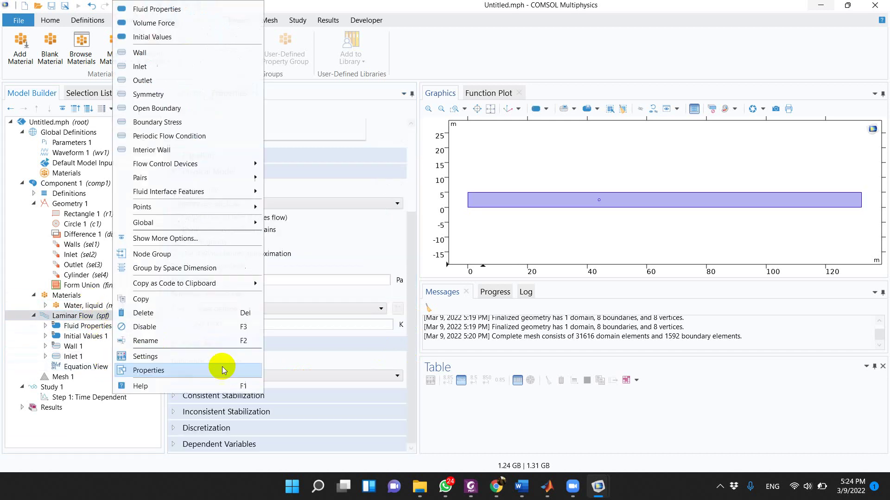
{"action": "left_click", "coordinate": [178, 80]}
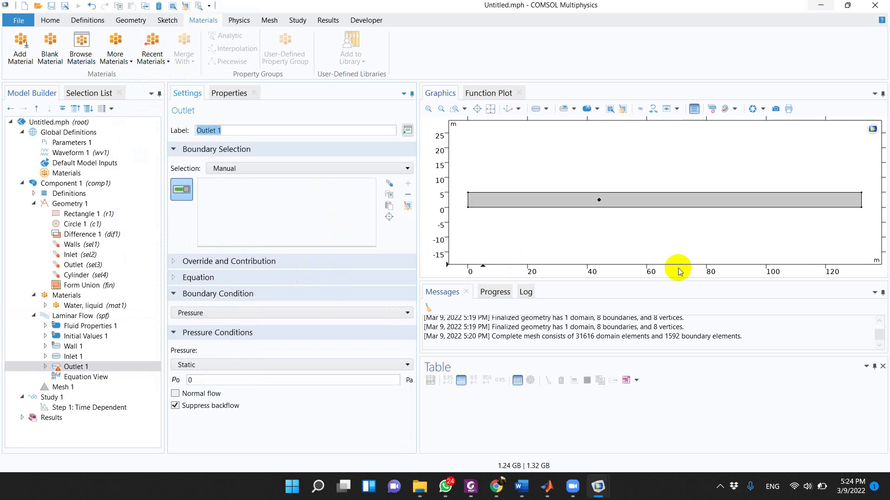
{"action": "left_click", "coordinate": [249, 171]}
{"action": "left_click", "coordinate": [243, 225]}
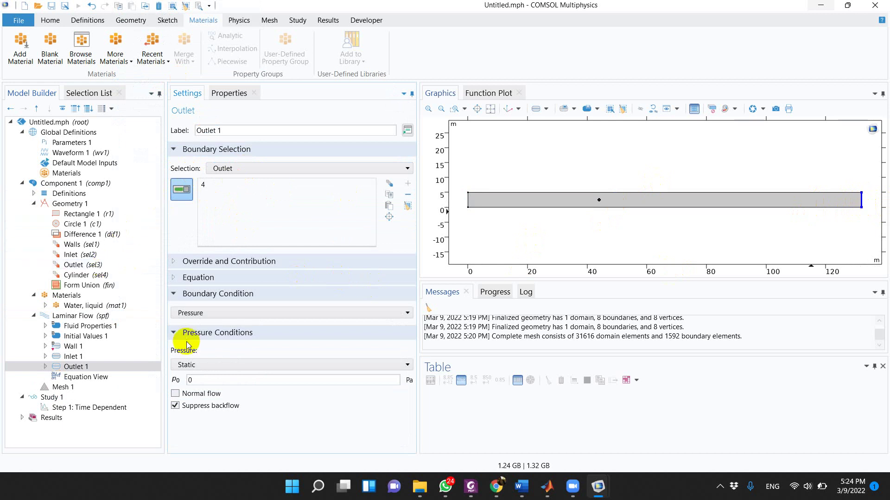
Add a second Wall condition to Laminar Flow on the Cylinder selection, and check which boundaries remain in Wall 1.
{"action": "left_click", "coordinate": [78, 317]}
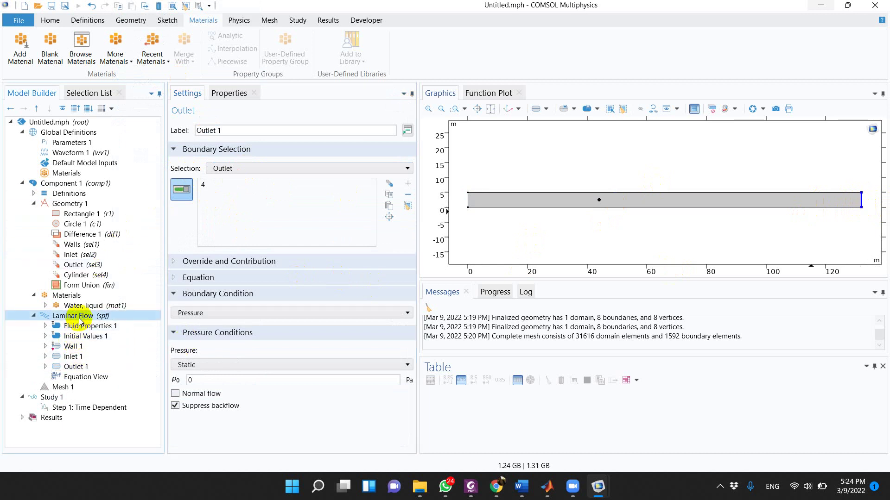
{"action": "right_click", "coordinate": [80, 320]}
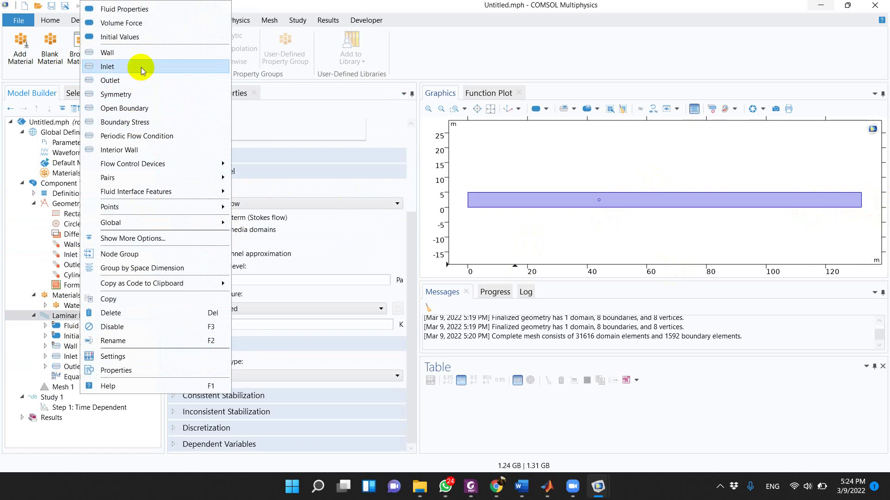
{"action": "left_click", "coordinate": [149, 53]}
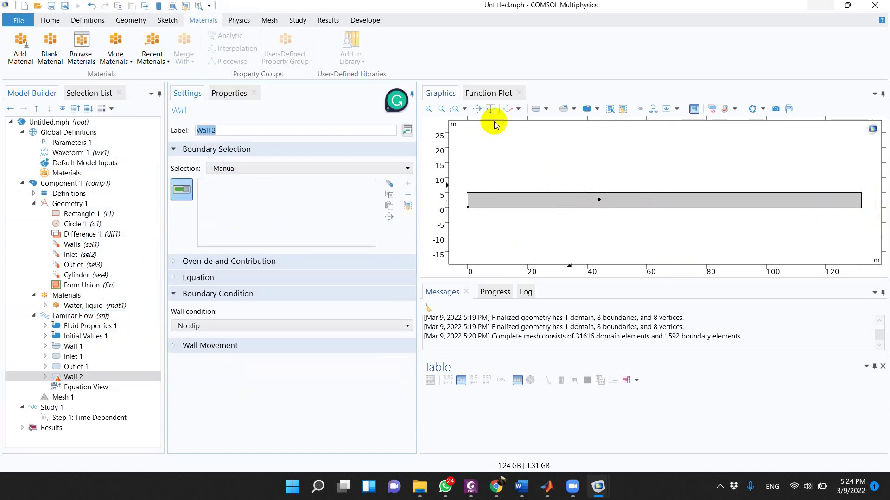
{"action": "left_click", "coordinate": [429, 108]}
{"action": "scroll", "coordinate": [732, 190], "scroll_direction": "up", "scroll_amount": 4}
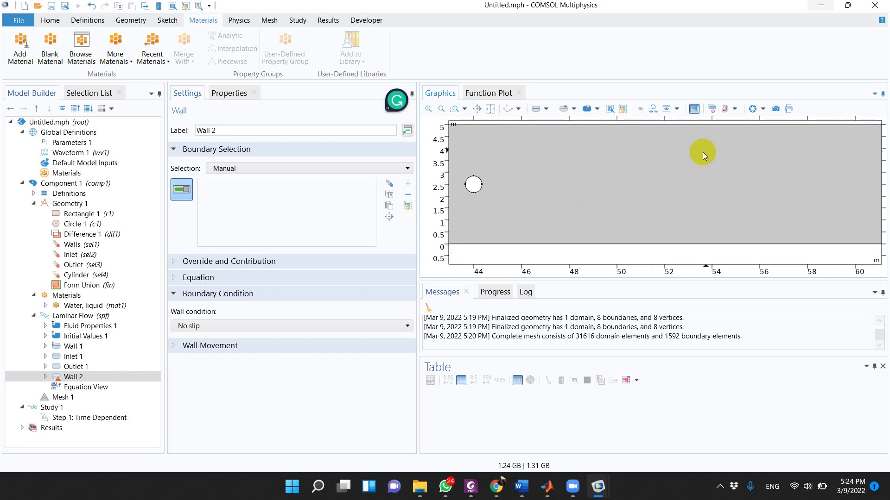
{"action": "left_click", "coordinate": [230, 167]}
{"action": "left_click", "coordinate": [229, 234]}
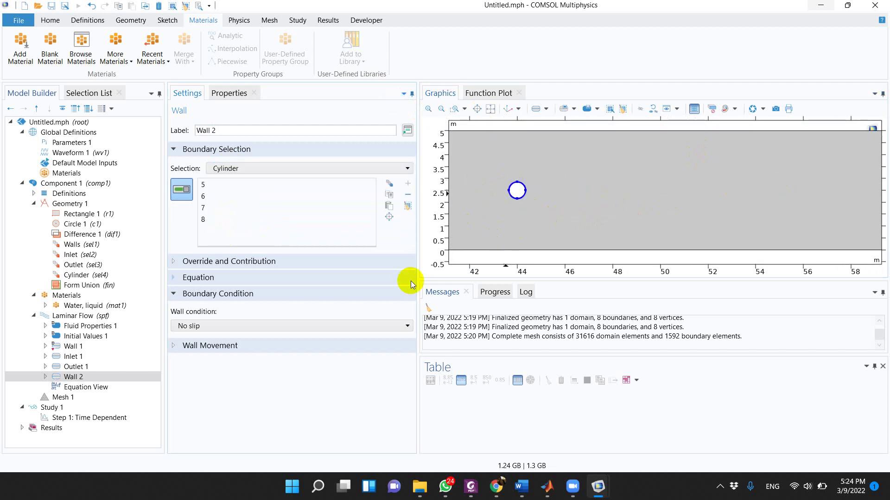
{"action": "left_click", "coordinate": [68, 347]}
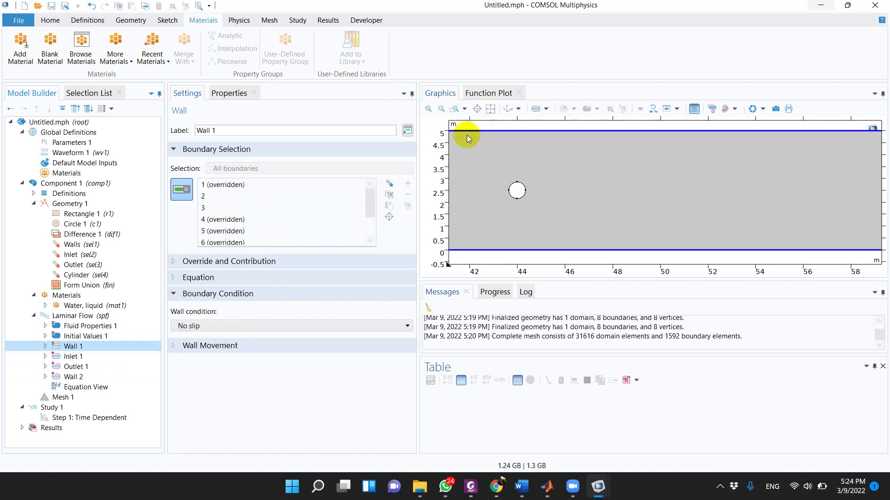
{"action": "left_click", "coordinate": [490, 109]}
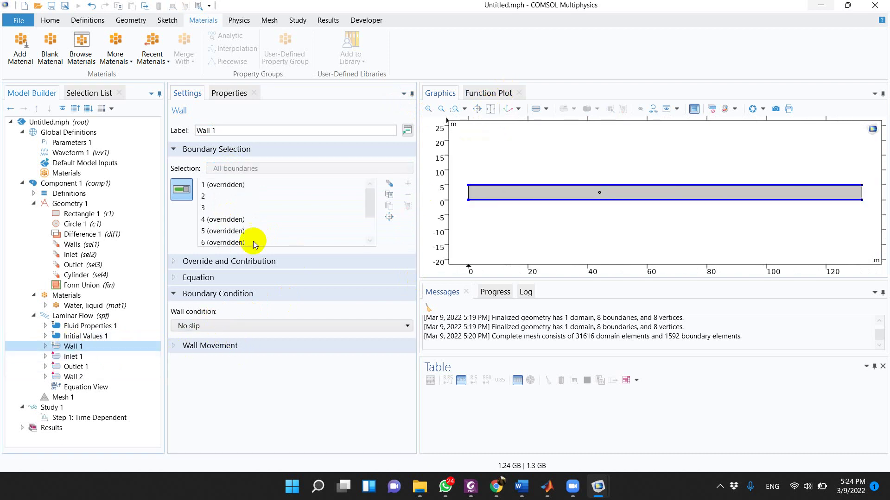
Open the Time Dependent study step, then switch to 2D Cylinder.mph and copy the output times from its Time Dependent step.
{"action": "left_click", "coordinate": [88, 398]}
{"action": "left_click", "coordinate": [88, 407]}
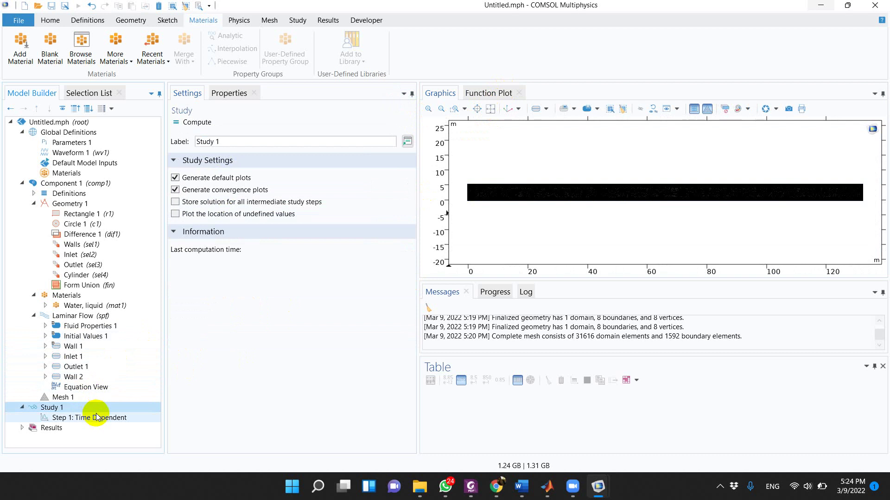
{"action": "left_click", "coordinate": [96, 417]}
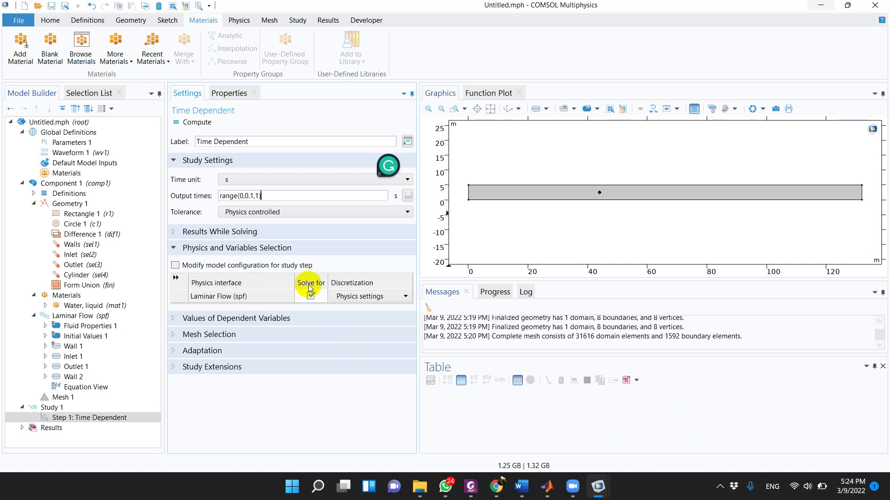
{"action": "mouse_move", "coordinate": [598, 486]}
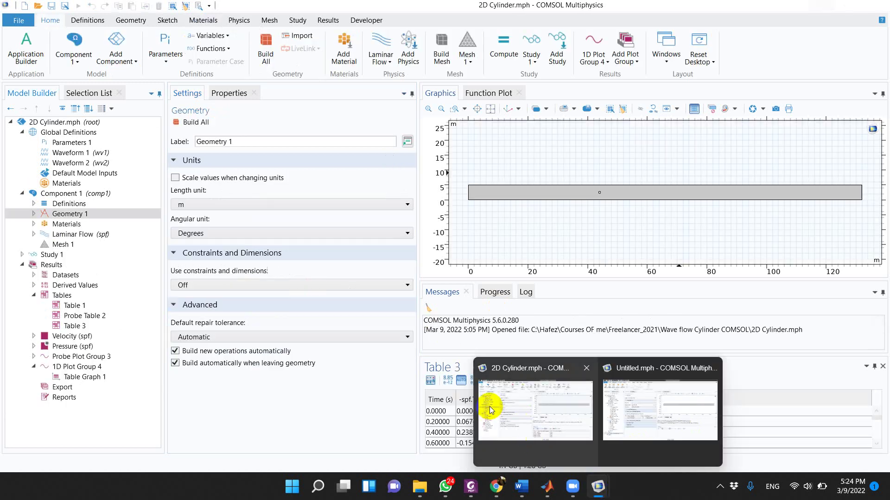
{"action": "left_click", "coordinate": [536, 399]}
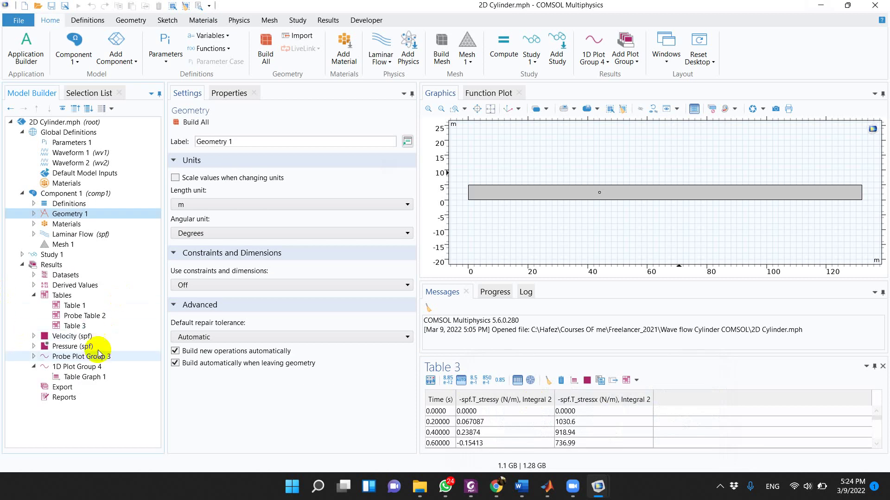
{"action": "left_click", "coordinate": [67, 254]}
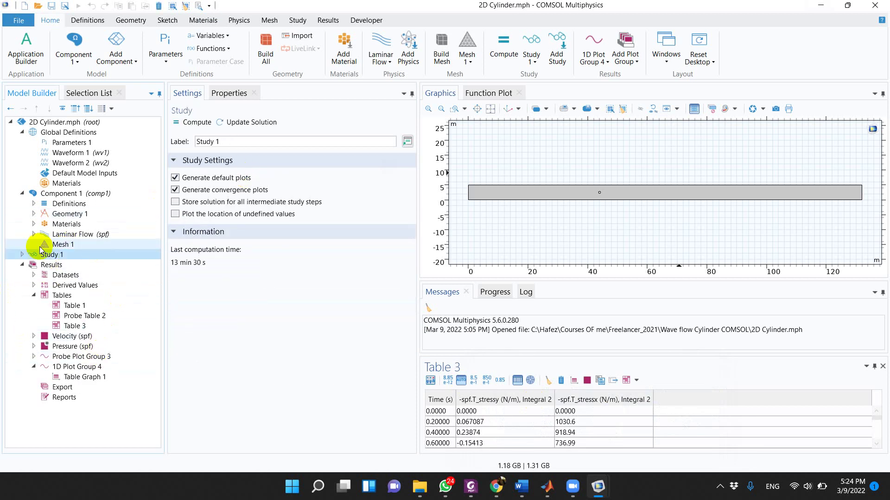
{"action": "left_click", "coordinate": [22, 255]}
{"action": "left_click", "coordinate": [79, 265]}
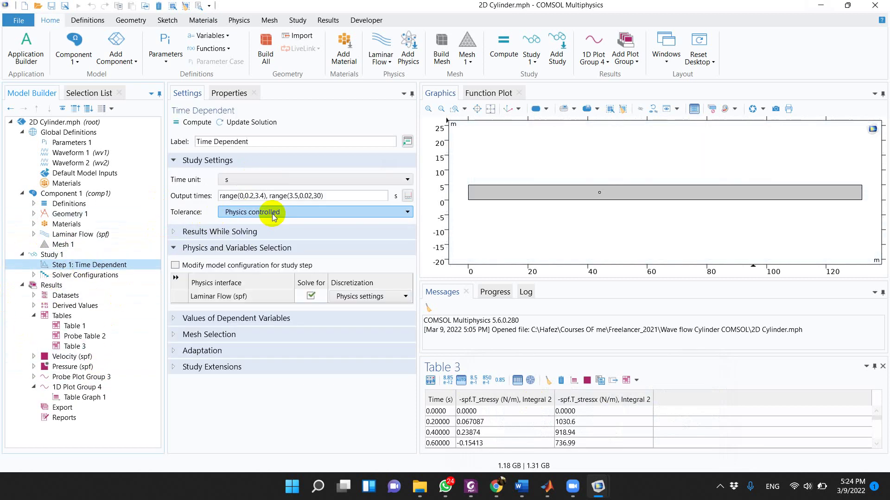
{"action": "left_click", "coordinate": [255, 196]}
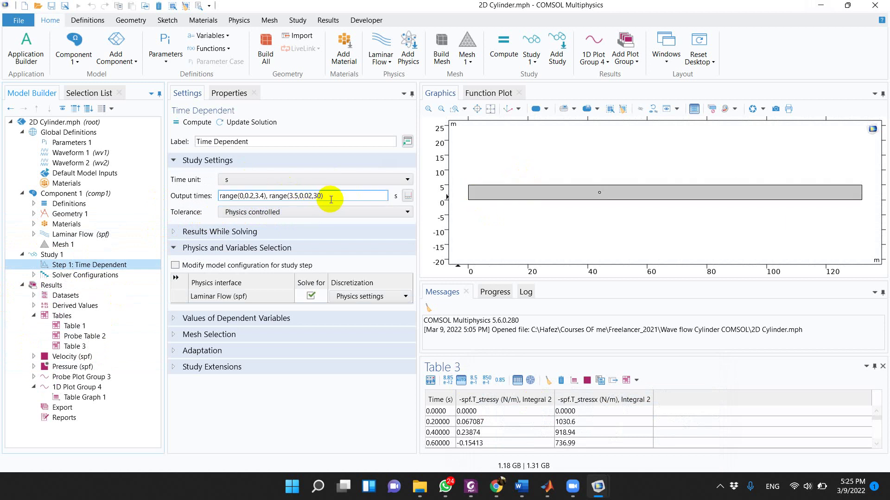
{"action": "left_click_drag", "start_coordinate": [330, 195], "coordinate": [181, 195]}
{"action": "key", "text": "ctrl+c"}
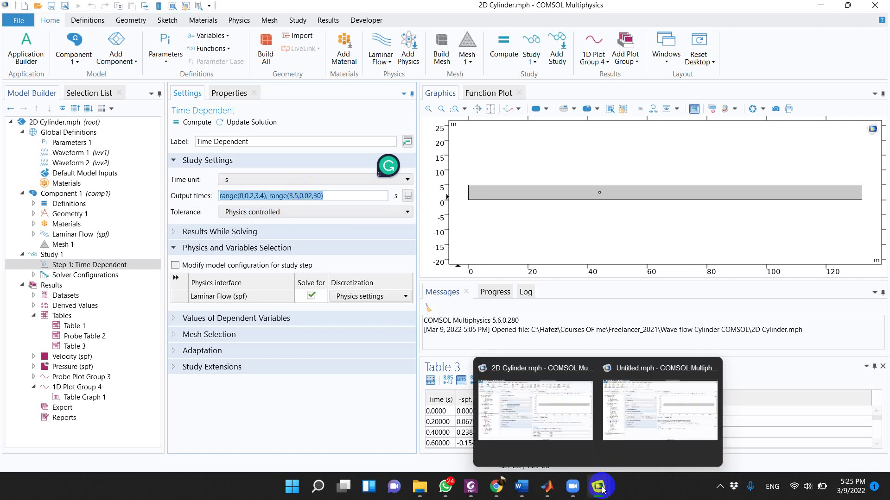
Return to Untitled.mph, set the Time Dependent output times to range(0,0.2,3.4), range(3.5,0.02,30), and compute the study.
{"action": "mouse_move", "coordinate": [596, 497]}
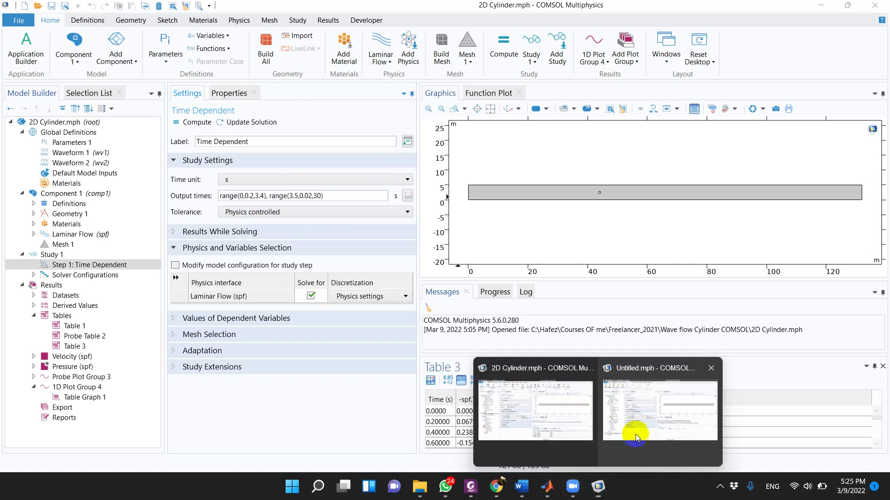
{"action": "left_click", "coordinate": [658, 424]}
{"action": "key", "text": "ctrl+v"}
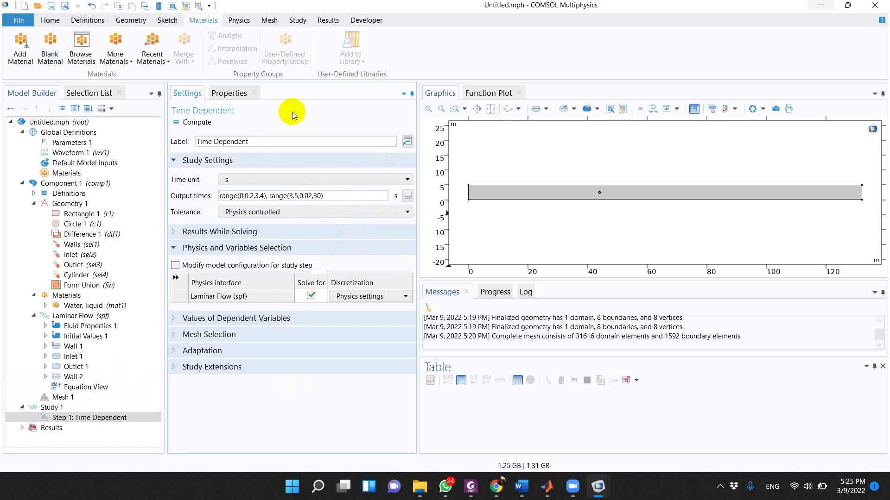
{"action": "left_click", "coordinate": [194, 124]}
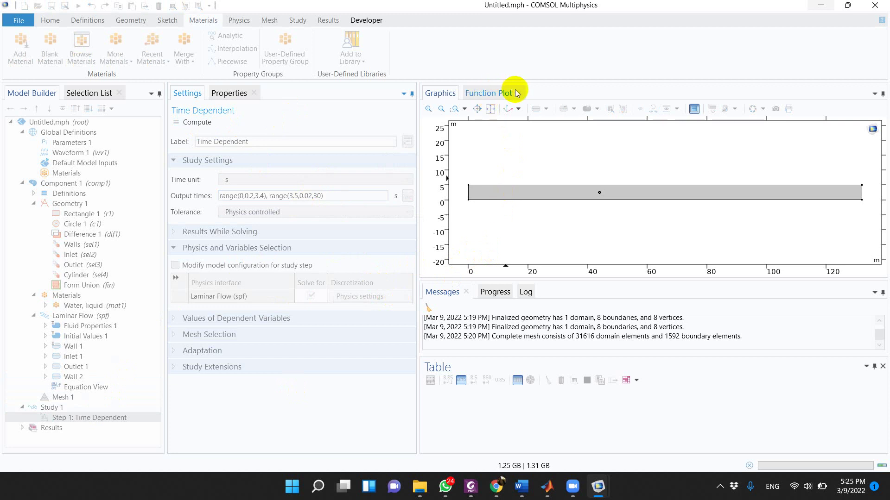
Check the solver progress, then switch to 2D Cylinder.mph and open its Velocity (spf) plot group.
{"action": "left_click", "coordinate": [490, 293]}
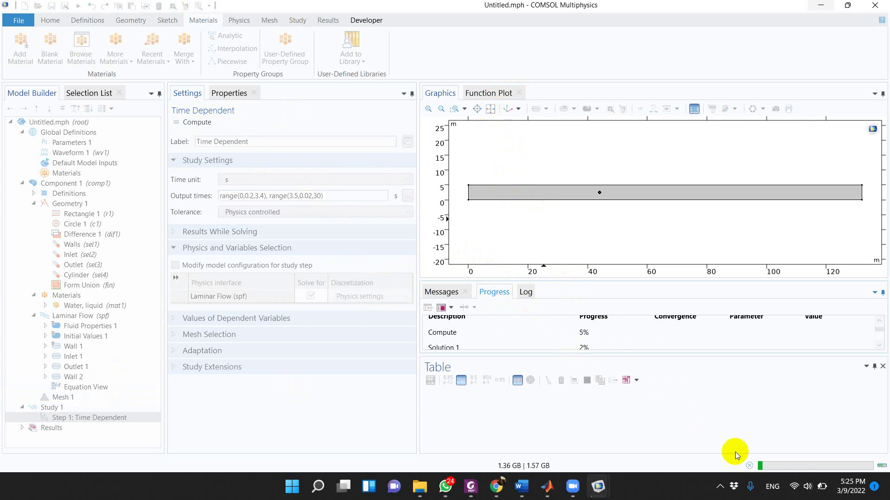
{"action": "mouse_move", "coordinate": [597, 487]}
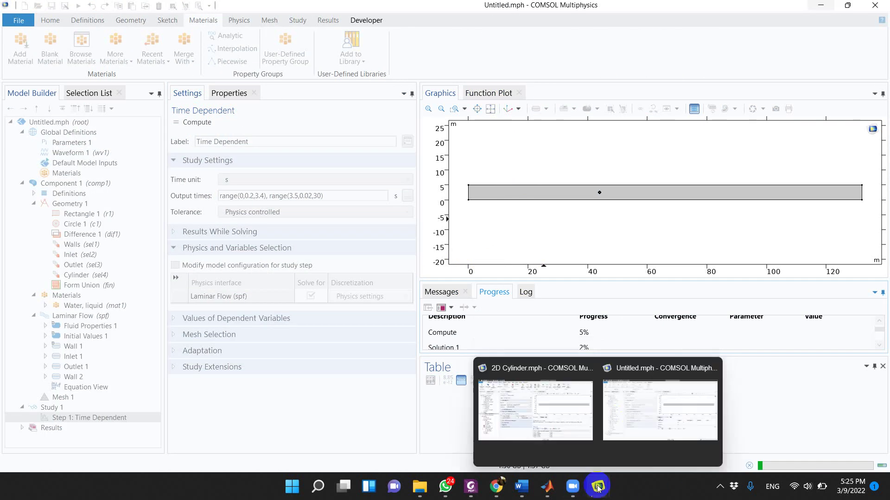
{"action": "left_click", "coordinate": [538, 416]}
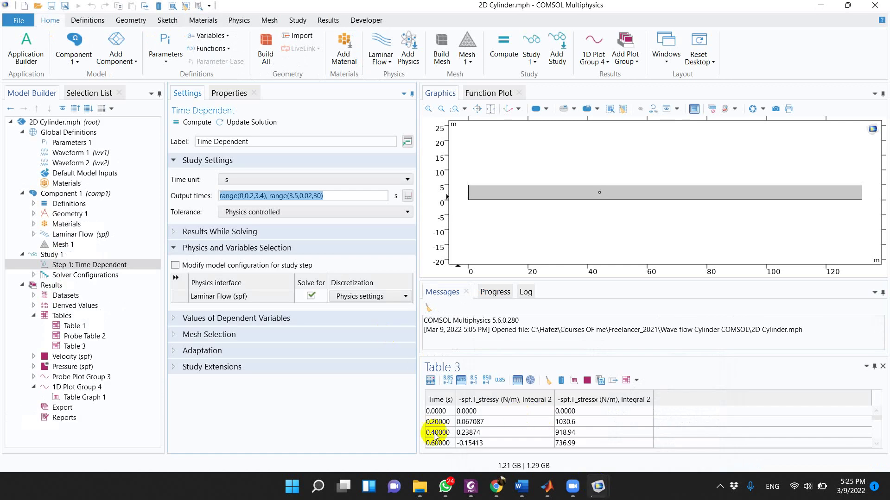
{"action": "left_click", "coordinate": [84, 356]}
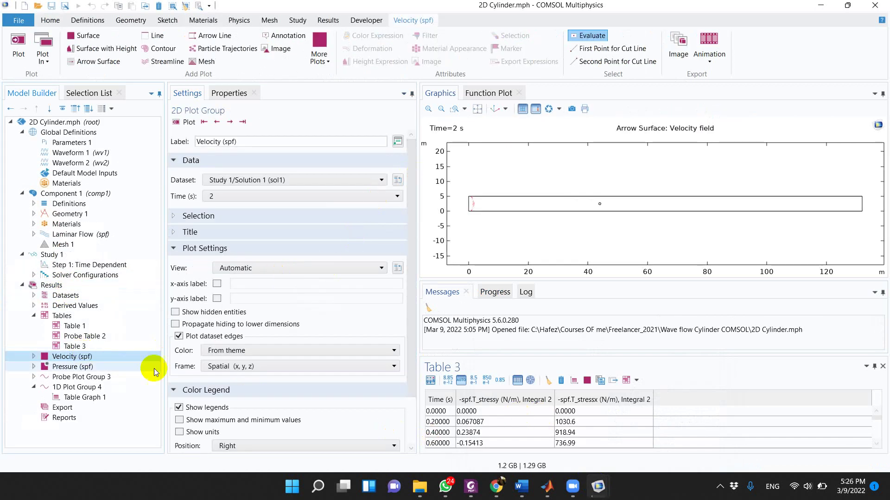
In the Velocity (spf) plot group, disable Arrow Surface 1, enable the Surface plot and plot it.
{"action": "left_click", "coordinate": [33, 357]}
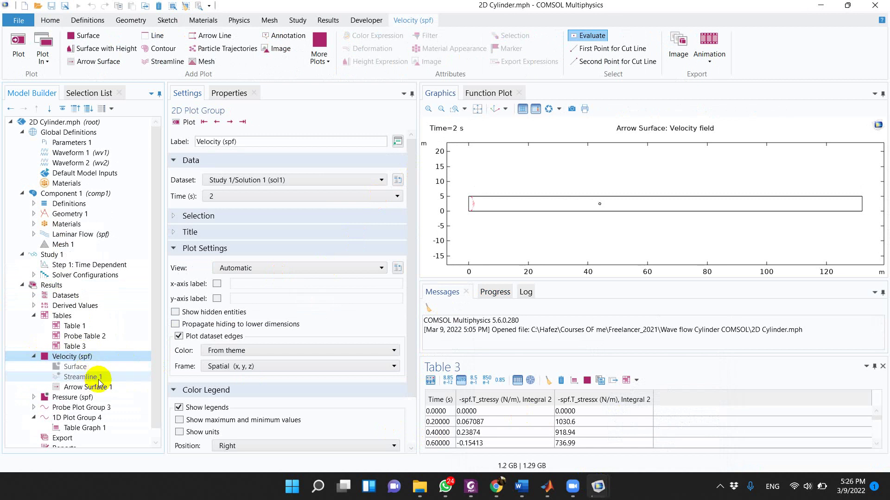
{"action": "left_click", "coordinate": [99, 390]}
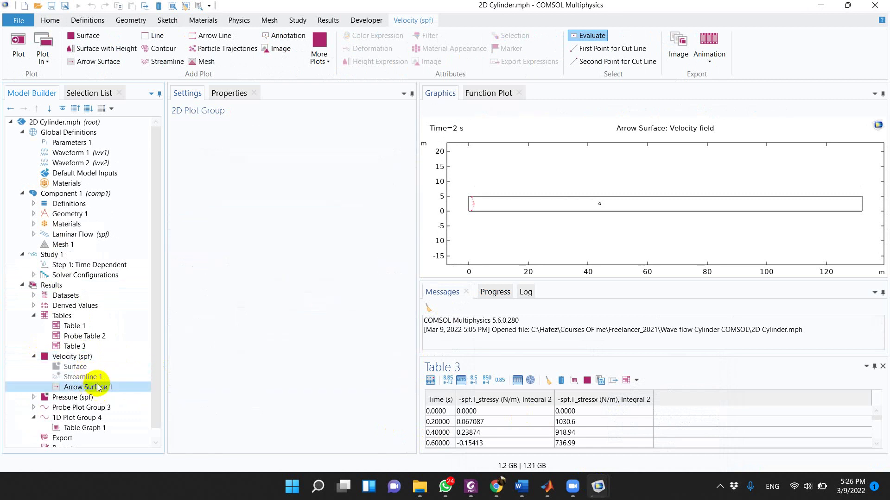
{"action": "right_click", "coordinate": [103, 387]}
{"action": "left_click", "coordinate": [129, 245]}
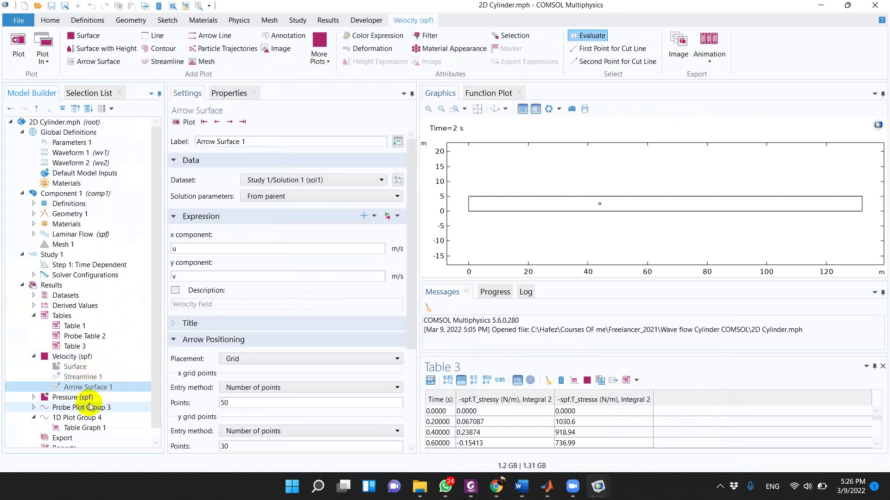
{"action": "left_click", "coordinate": [87, 371]}
{"action": "right_click", "coordinate": [88, 373]}
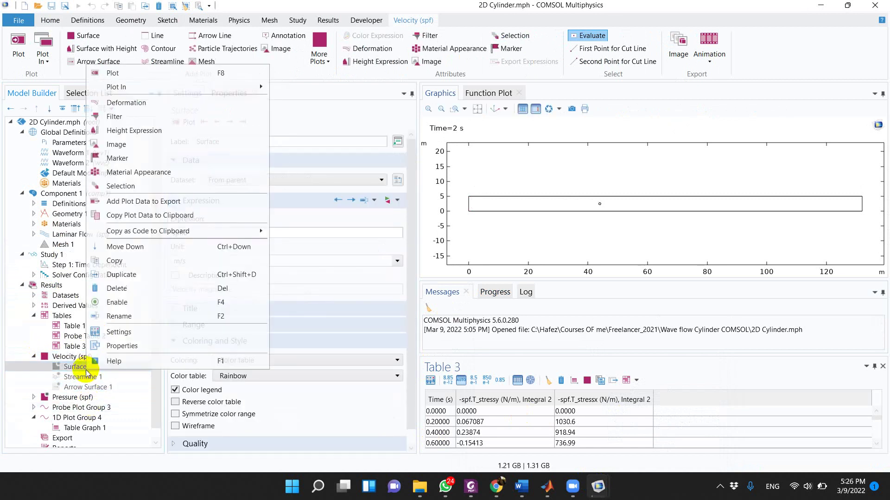
{"action": "left_click", "coordinate": [117, 303]}
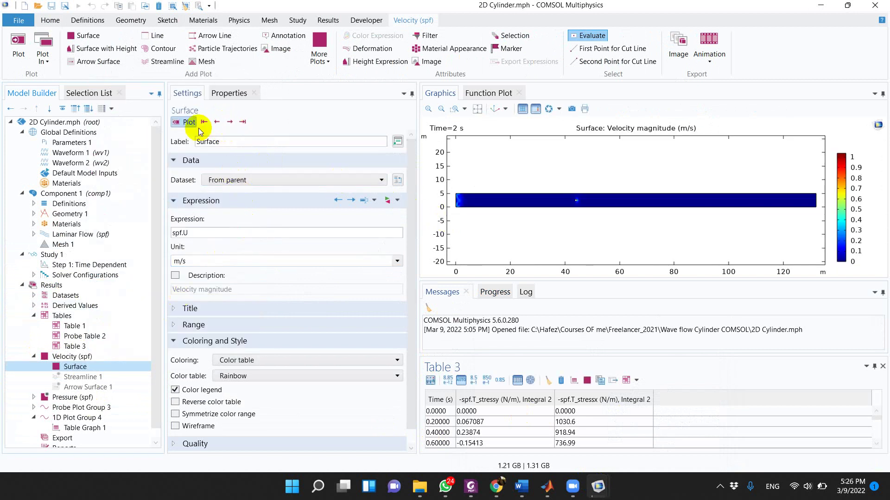
Set the Velocity (spf) plot group's time to 6.42 s and plot the velocity magnitude.
{"action": "left_click", "coordinate": [78, 357]}
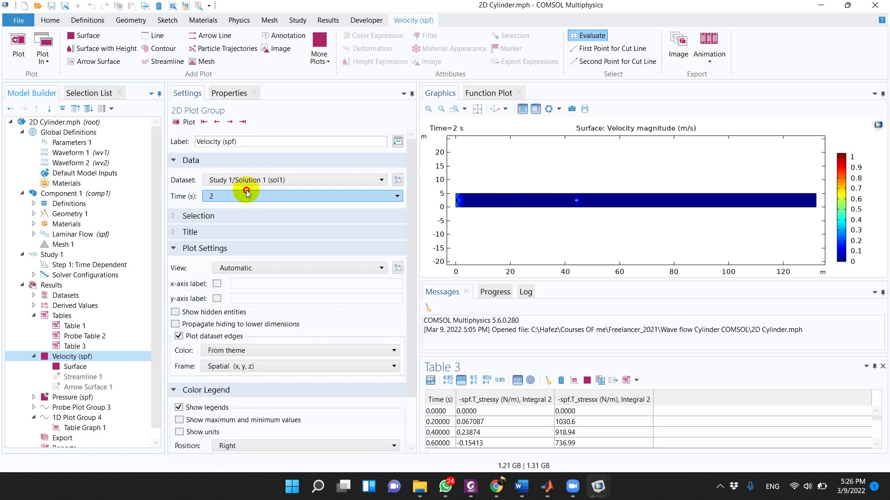
{"action": "left_click", "coordinate": [249, 196]}
{"action": "scroll", "coordinate": [249, 243], "scroll_direction": "down", "scroll_amount": 20}
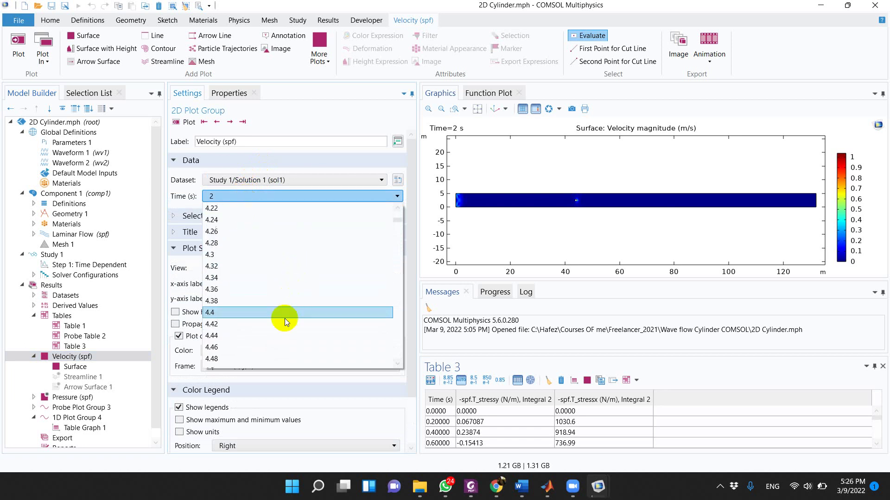
{"action": "scroll", "coordinate": [308, 267], "scroll_direction": "down", "scroll_amount": 5}
{"action": "left_click", "coordinate": [244, 266]}
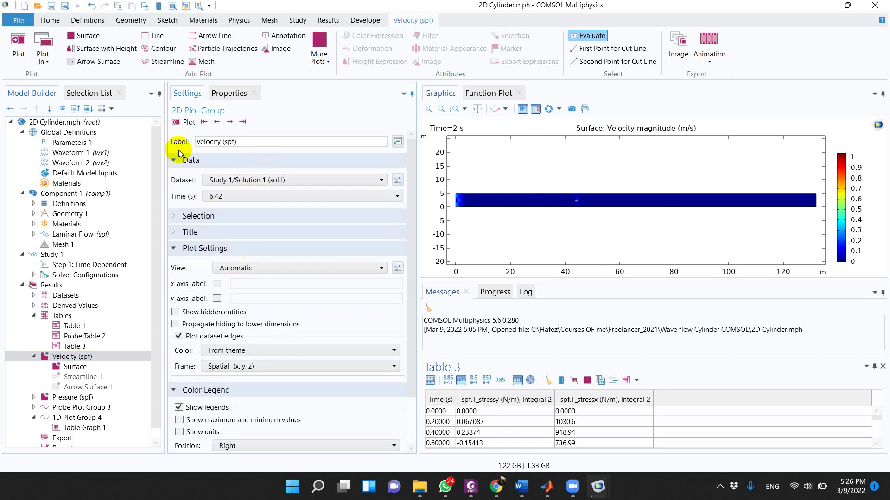
Set the Velocity (spf) plot time to 0 s and advance the plot through the output times to 2 s.
{"action": "left_click", "coordinate": [243, 195]}
{"action": "left_click_drag", "start_coordinate": [393, 215], "coordinate": [267, 196]}
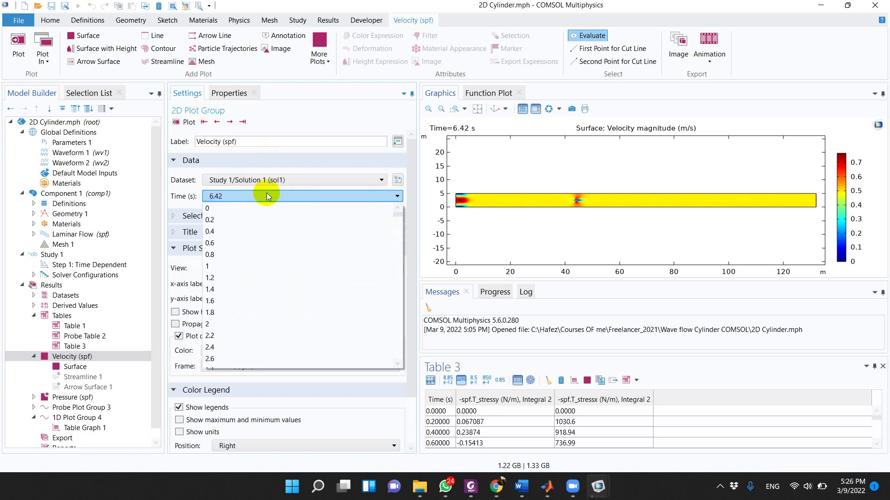
{"action": "key", "text": "Home"}
{"action": "key", "text": "Return"}
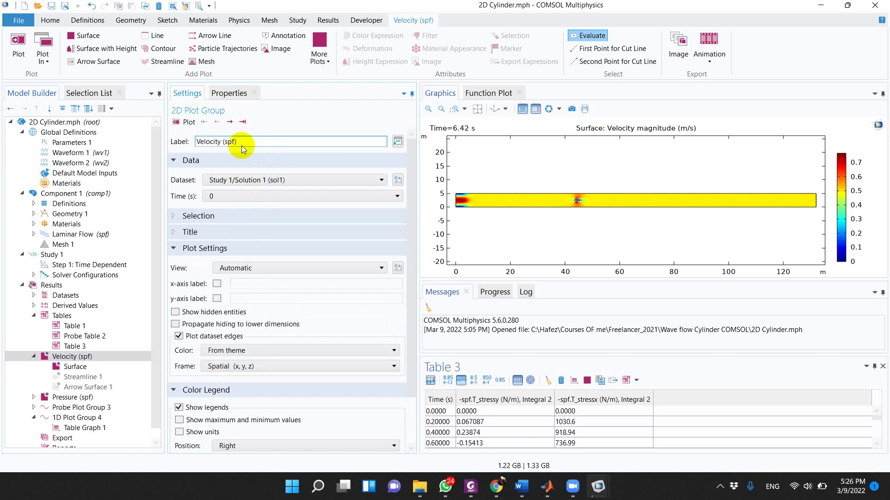
{"action": "left_click", "coordinate": [230, 122]}
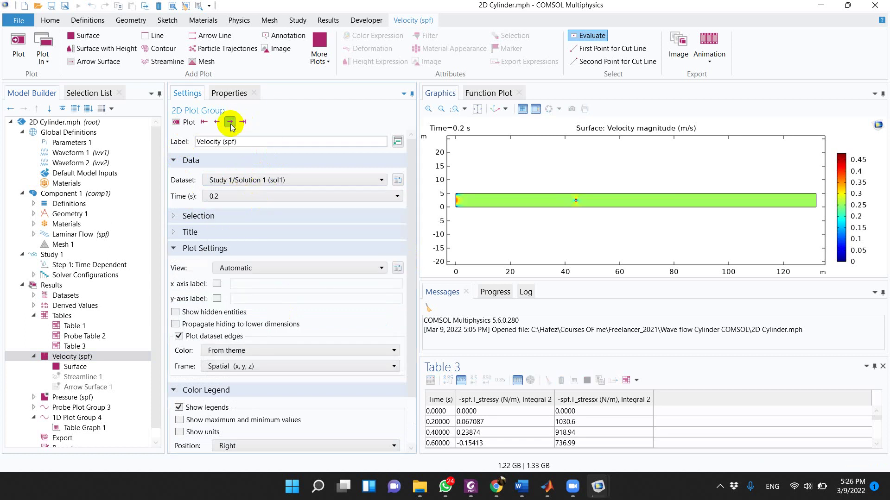
{"action": "left_click", "coordinate": [230, 122]}
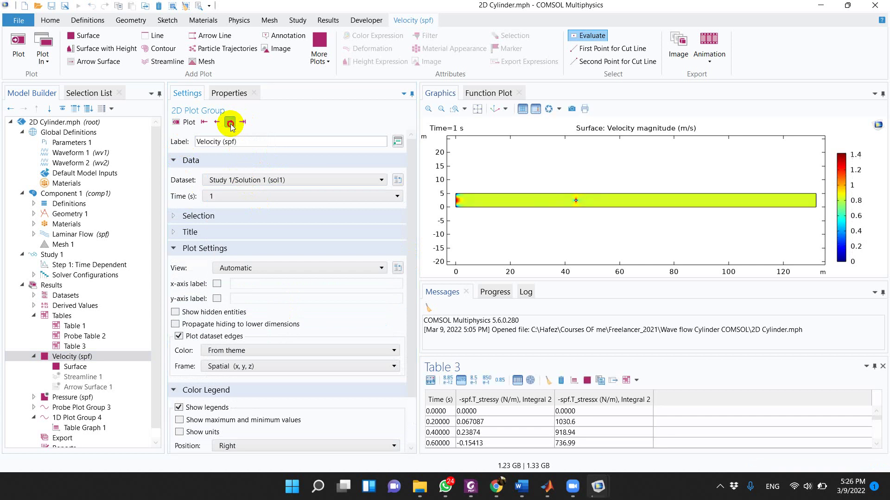
{"action": "left_click", "coordinate": [230, 121]}
{"action": "left_click", "coordinate": [230, 122]}
{"action": "left_click", "coordinate": [229, 122]}
{"action": "left_click", "coordinate": [230, 121]}
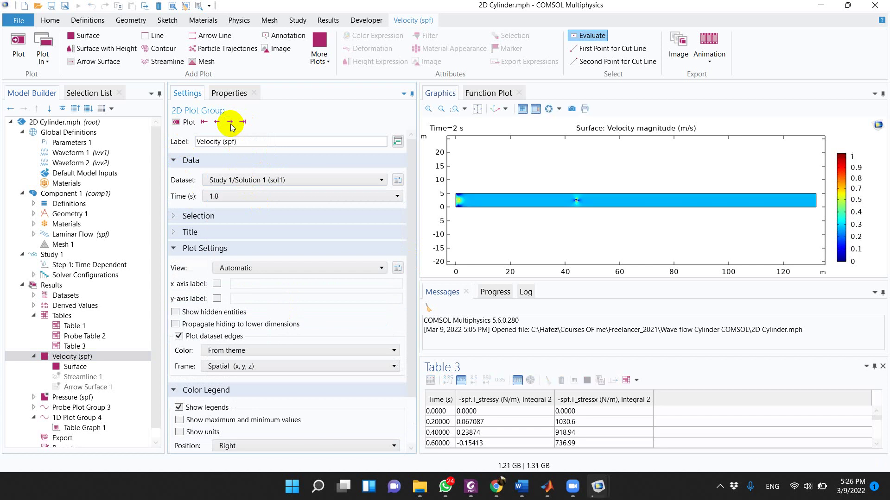
Step the velocity magnitude plot back through the output times to 1.2 s.
{"action": "left_click", "coordinate": [217, 122]}
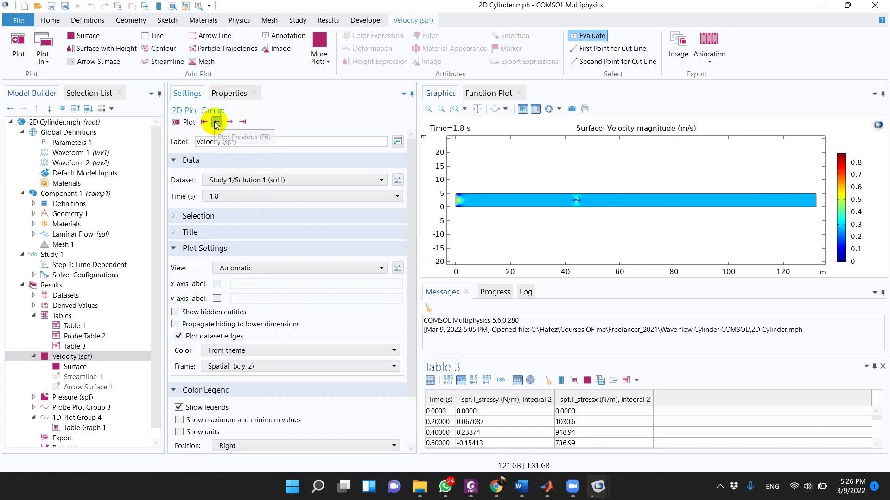
{"action": "left_click", "coordinate": [216, 122]}
{"action": "left_click", "coordinate": [216, 122]}
{"action": "left_click", "coordinate": [216, 122]}
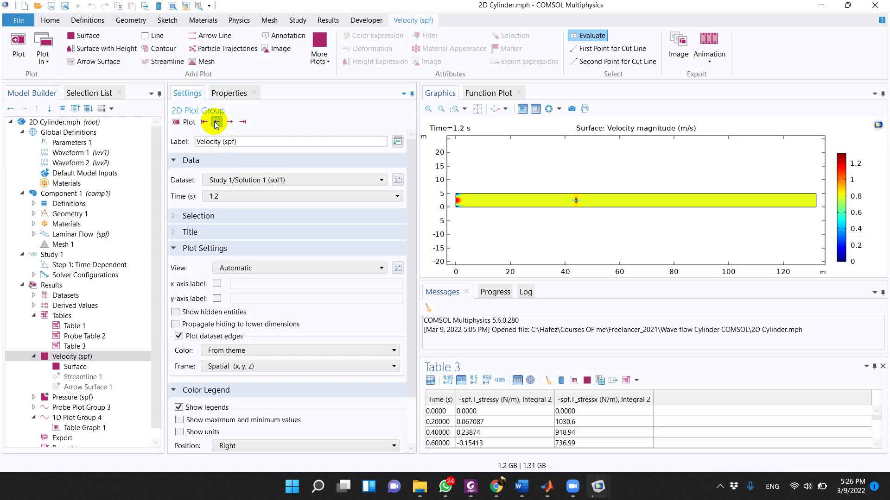
Advance the velocity magnitude plot one output time at a time up to 3.96 s.
{"action": "left_click", "coordinate": [230, 121]}
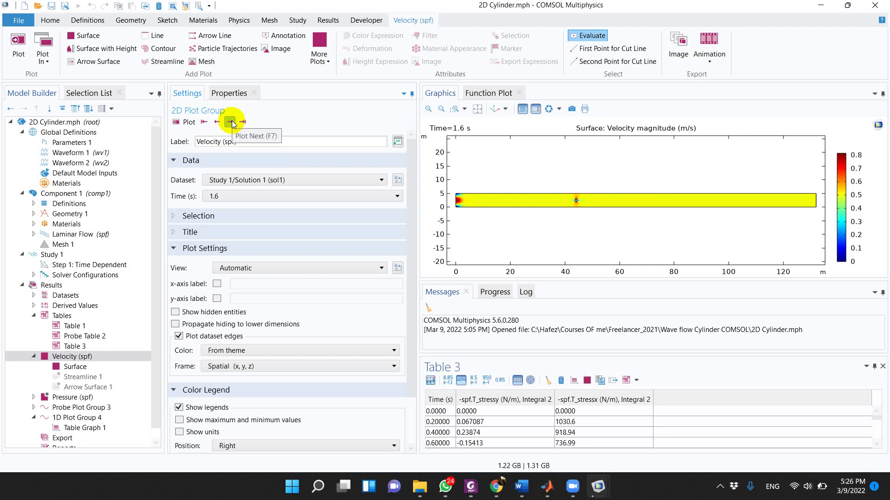
{"action": "left_click", "coordinate": [230, 122]}
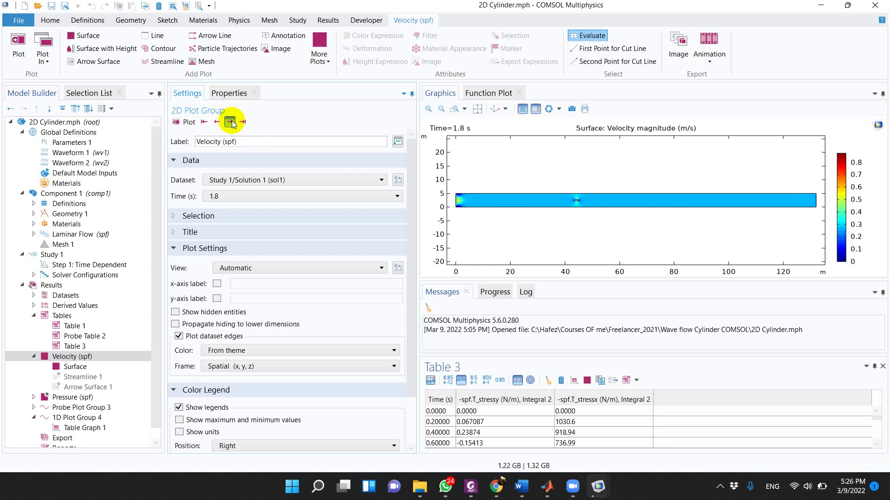
{"action": "left_click", "coordinate": [230, 122]}
{"action": "left_click", "coordinate": [230, 122]}
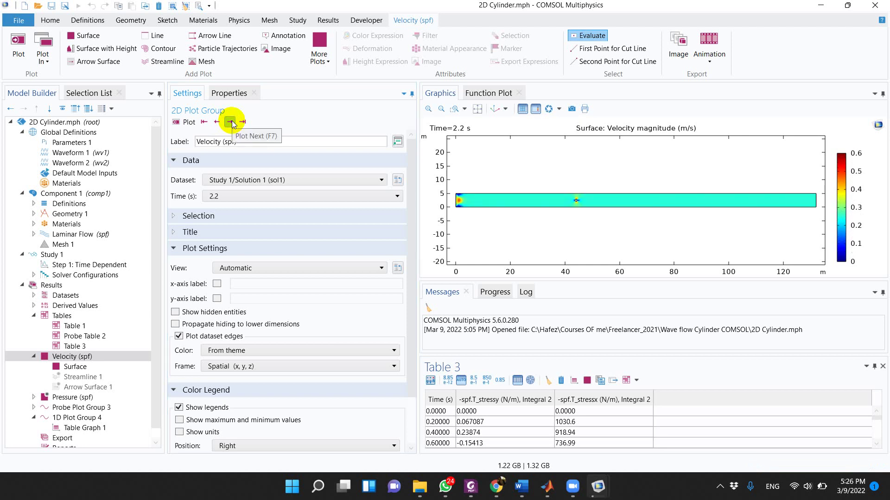
{"action": "left_click", "coordinate": [231, 122]}
{"action": "left_click", "coordinate": [230, 122]}
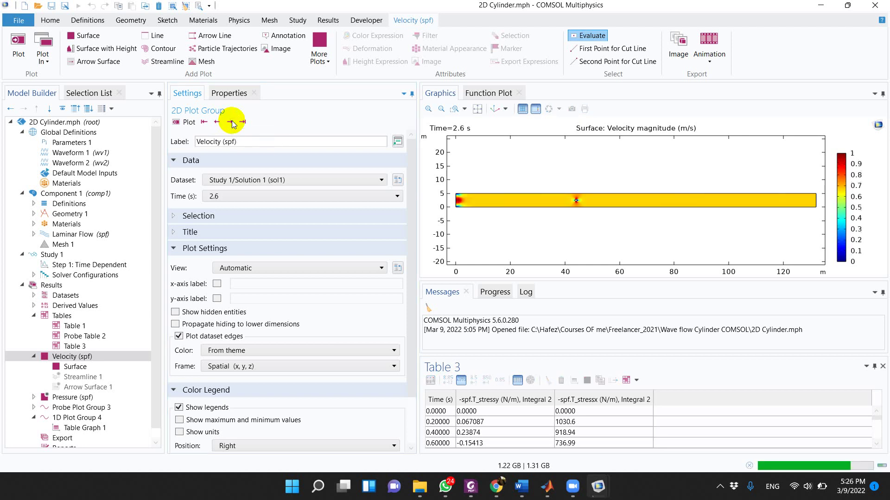
{"action": "left_click", "coordinate": [231, 122]}
{"action": "left_click", "coordinate": [230, 122]}
{"action": "left_click", "coordinate": [232, 122]}
{"action": "left_click", "coordinate": [232, 122]}
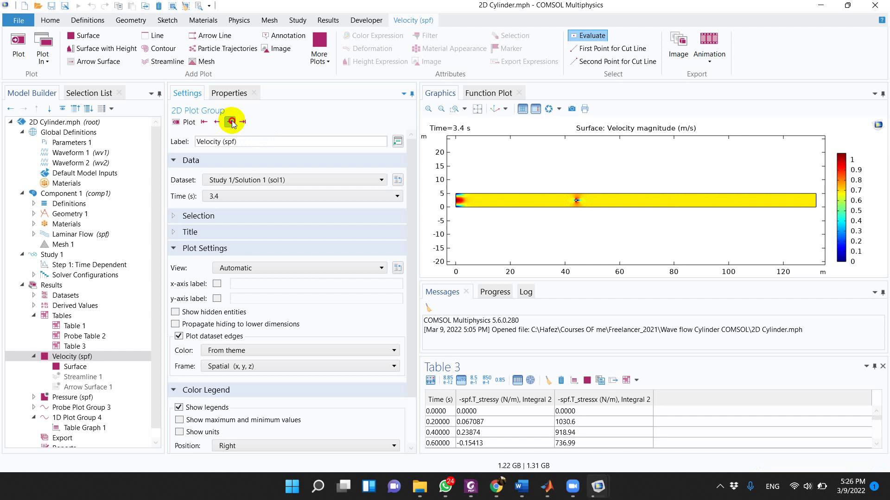
{"action": "left_click", "coordinate": [231, 122]}
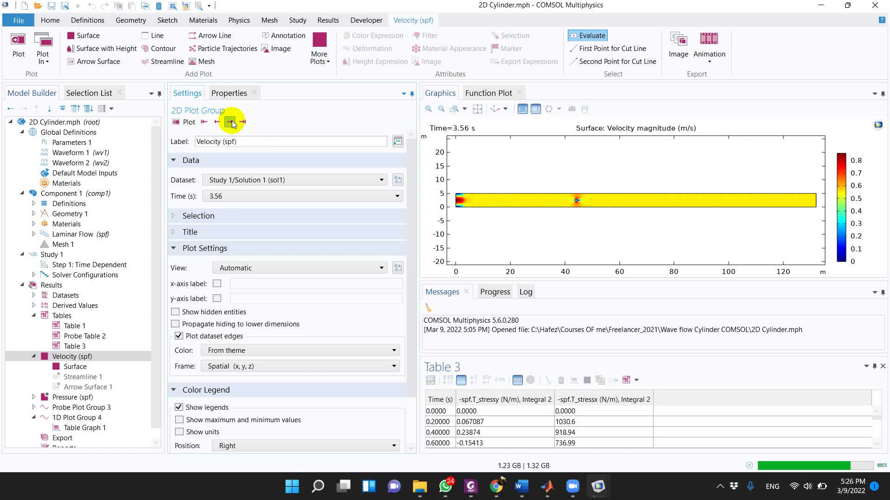
{"action": "left_click", "coordinate": [230, 122]}
{"action": "left_click", "coordinate": [231, 122]}
{"action": "left_click", "coordinate": [230, 122]}
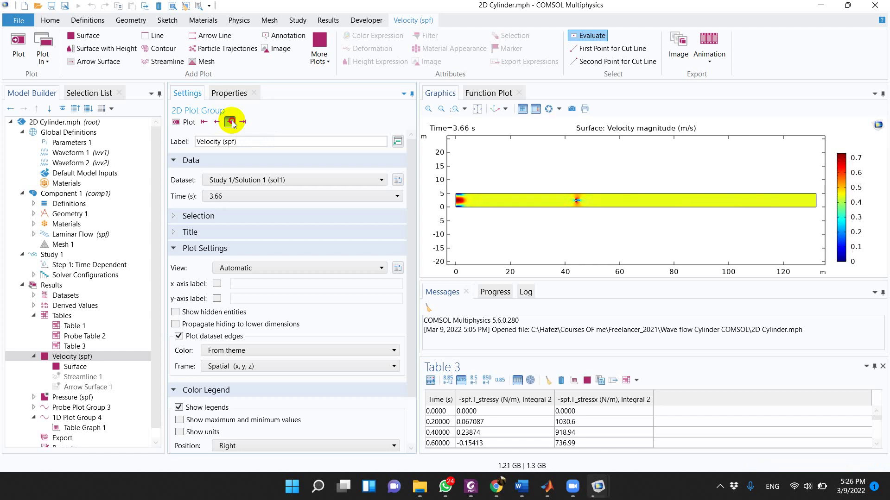
{"action": "left_click", "coordinate": [230, 122]}
{"action": "left_click", "coordinate": [230, 122]}
{"action": "left_click", "coordinate": [230, 122]}
{"action": "left_click", "coordinate": [230, 122]}
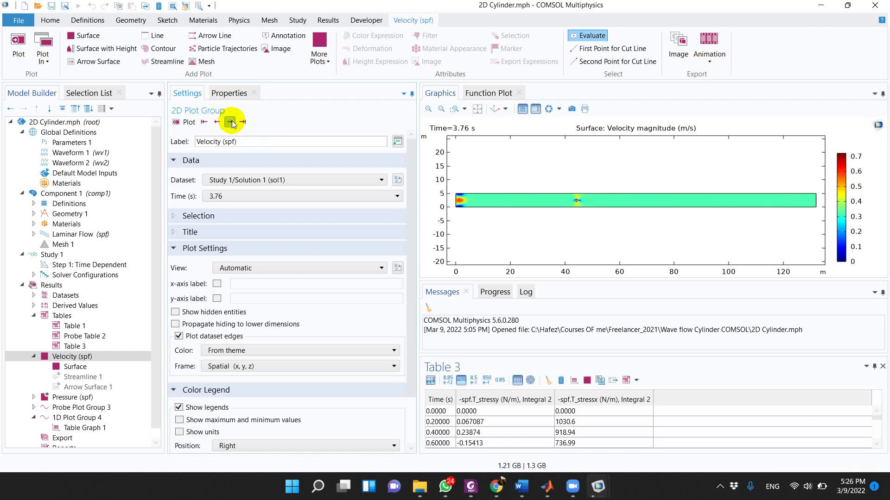
{"action": "left_click", "coordinate": [231, 122]}
{"action": "left_click", "coordinate": [230, 122]}
{"action": "left_click", "coordinate": [231, 122]}
{"action": "left_click", "coordinate": [230, 122]}
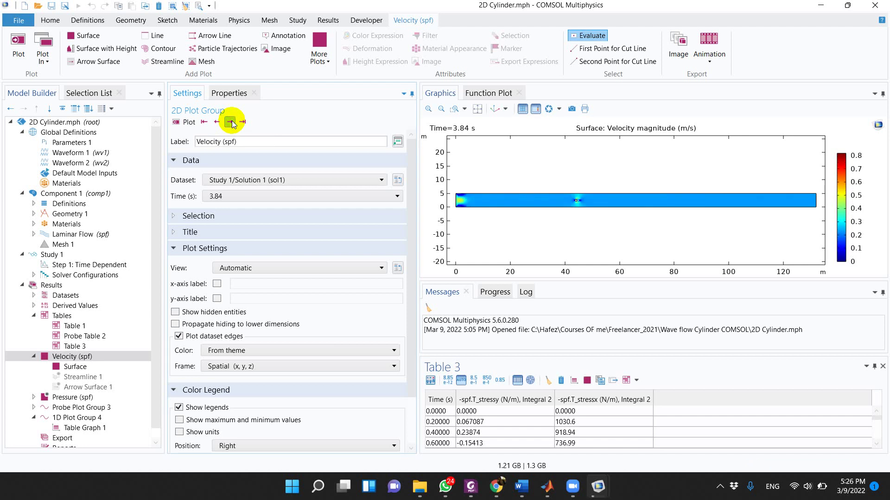
{"action": "left_click", "coordinate": [230, 122]}
{"action": "left_click", "coordinate": [231, 122]}
{"action": "left_click", "coordinate": [230, 122]}
{"action": "left_click", "coordinate": [230, 121]}
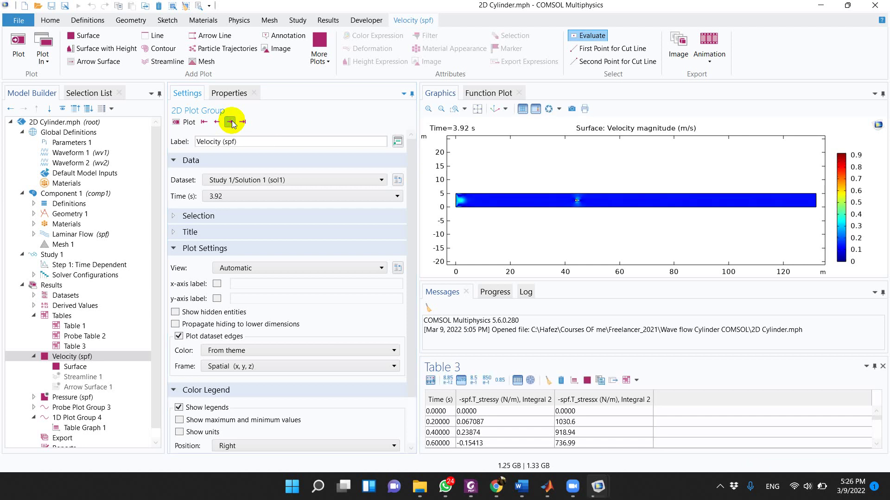
{"action": "left_click", "coordinate": [231, 122]}
{"action": "left_click", "coordinate": [230, 122]}
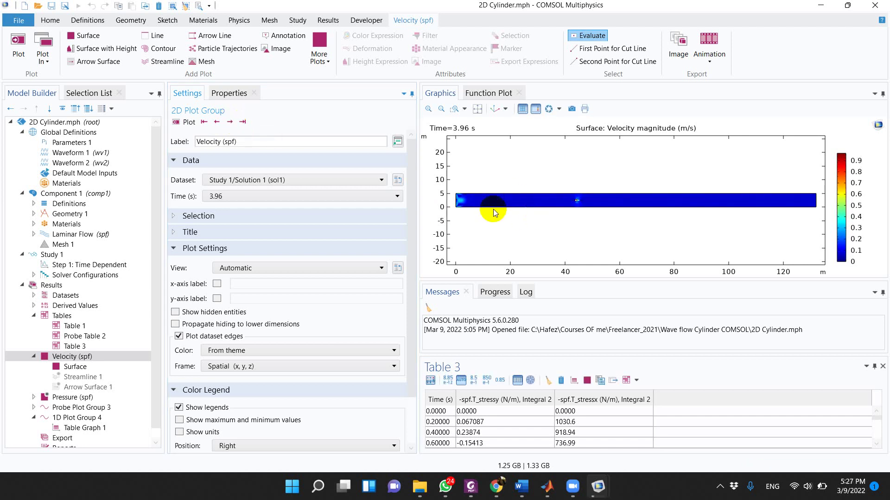
Zoom in on the cylinder in the velocity plot and advance the plot to 4.04 s to examine the surrounding flow.
{"action": "scroll", "coordinate": [773, 238], "scroll_direction": "up", "scroll_amount": 5}
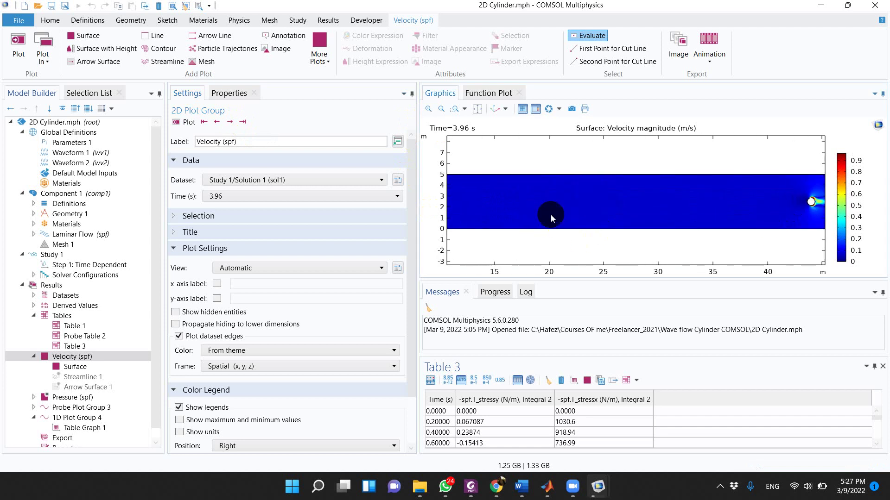
{"action": "left_click_drag", "start_coordinate": [478, 232], "coordinate": [532, 195]}
{"action": "left_click_drag", "start_coordinate": [575, 213], "coordinate": [458, 213]}
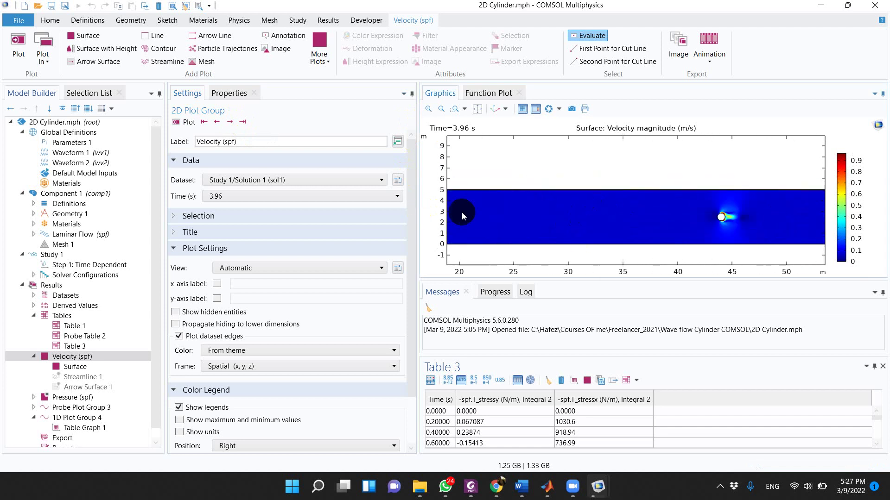
{"action": "left_click_drag", "start_coordinate": [700, 220], "coordinate": [578, 227]}
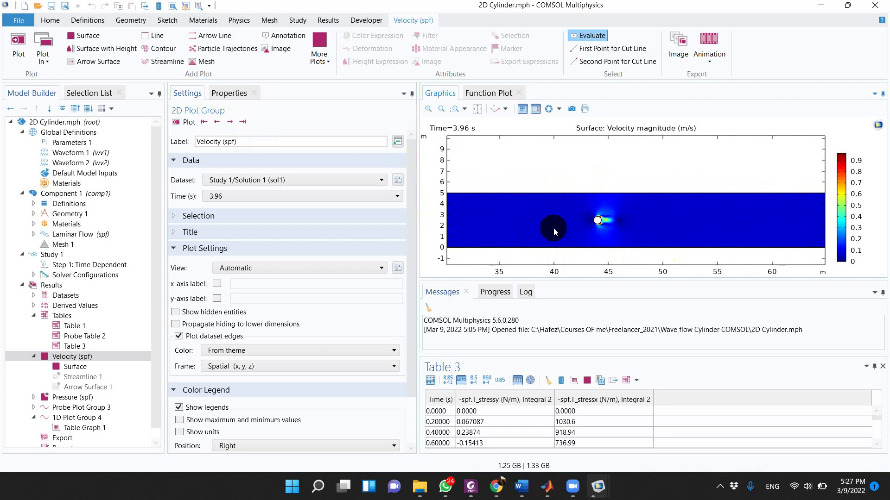
{"action": "left_click", "coordinate": [230, 122]}
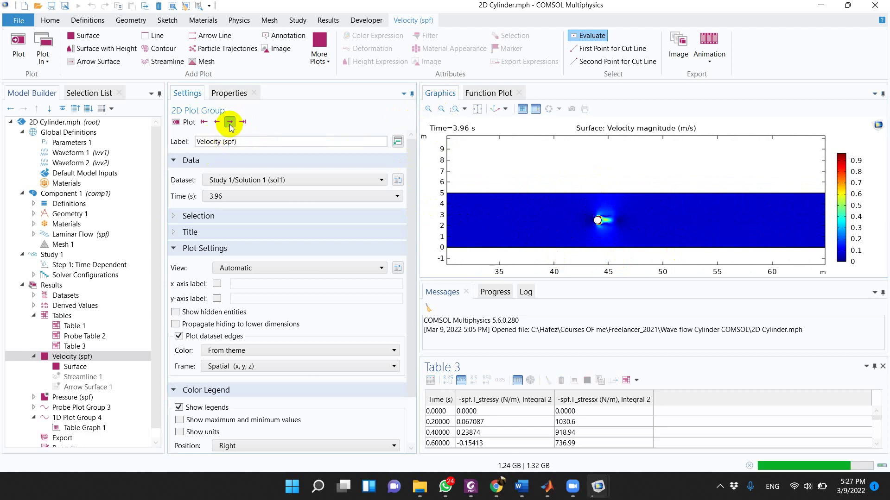
{"action": "left_click", "coordinate": [229, 122]}
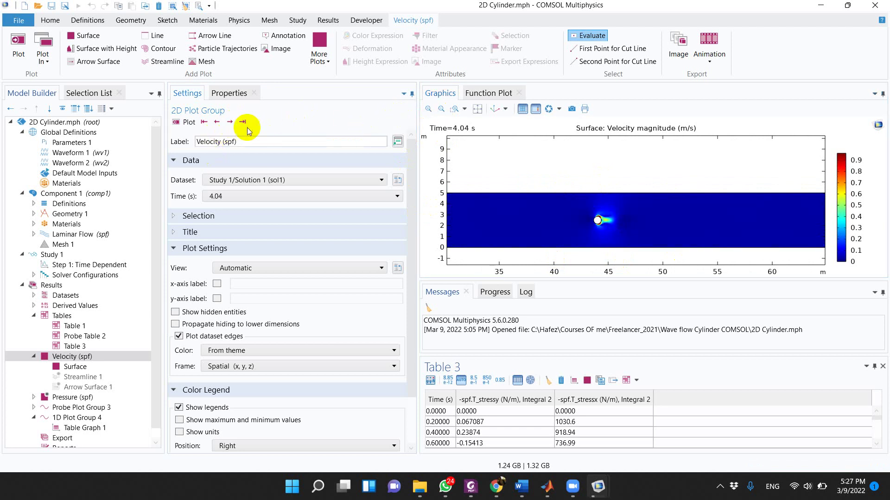
Advance the zoomed velocity magnitude plot around the cylinder one output time at a time up to 5.34 s.
{"action": "left_click", "coordinate": [233, 123]}
{"action": "left_click", "coordinate": [233, 122]}
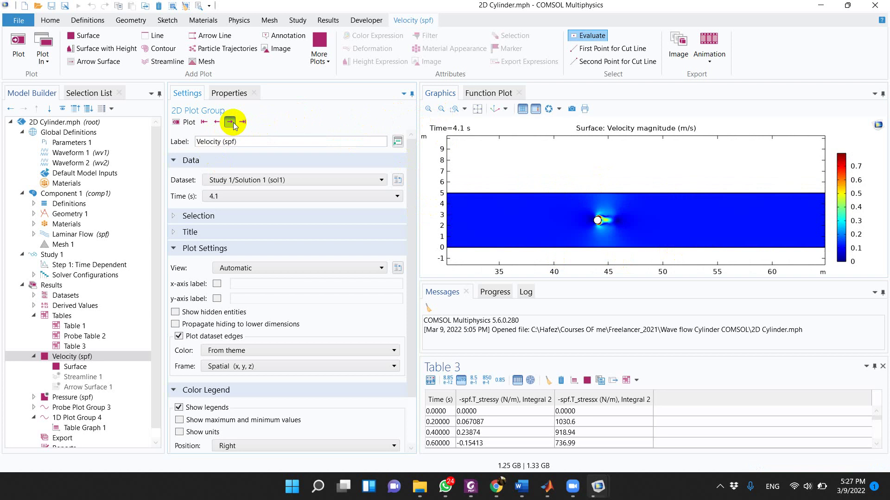
{"action": "left_click", "coordinate": [233, 123]}
{"action": "left_click", "coordinate": [233, 123]}
{"action": "left_click", "coordinate": [230, 122]}
{"action": "left_click", "coordinate": [231, 122]}
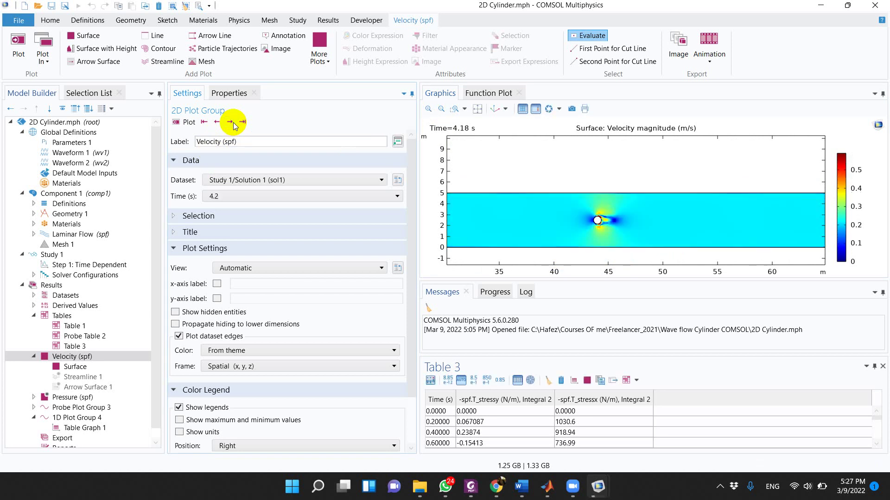
{"action": "left_click", "coordinate": [230, 122]}
{"action": "left_click", "coordinate": [230, 122]}
{"action": "left_click", "coordinate": [230, 122]}
{"action": "left_click", "coordinate": [231, 122]}
{"action": "left_click", "coordinate": [231, 122]}
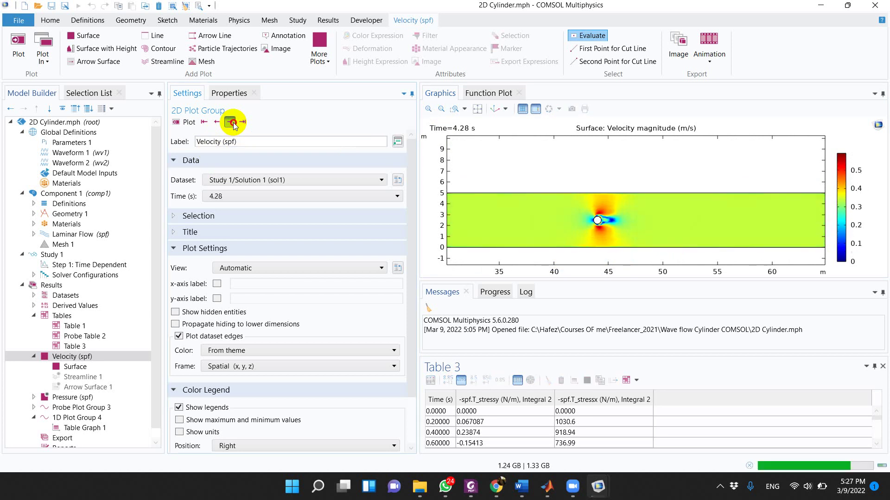
{"action": "left_click", "coordinate": [230, 122]}
{"action": "left_click", "coordinate": [230, 122]}
{"action": "left_click", "coordinate": [230, 122]}
{"action": "left_click", "coordinate": [233, 123]}
{"action": "left_click", "coordinate": [234, 123]}
{"action": "left_click", "coordinate": [233, 123]}
{"action": "left_click", "coordinate": [233, 123]}
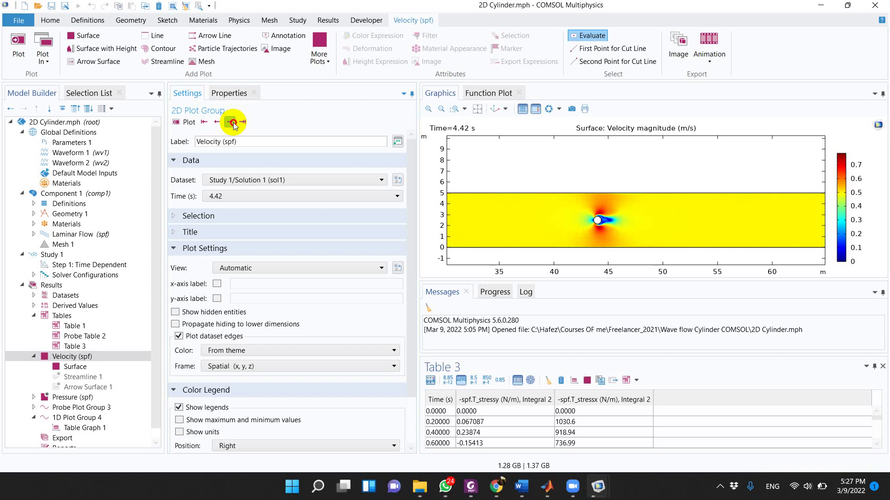
{"action": "left_click", "coordinate": [233, 123]}
{"action": "left_click", "coordinate": [233, 122]}
{"action": "left_click", "coordinate": [233, 123]}
{"action": "left_click", "coordinate": [233, 123]}
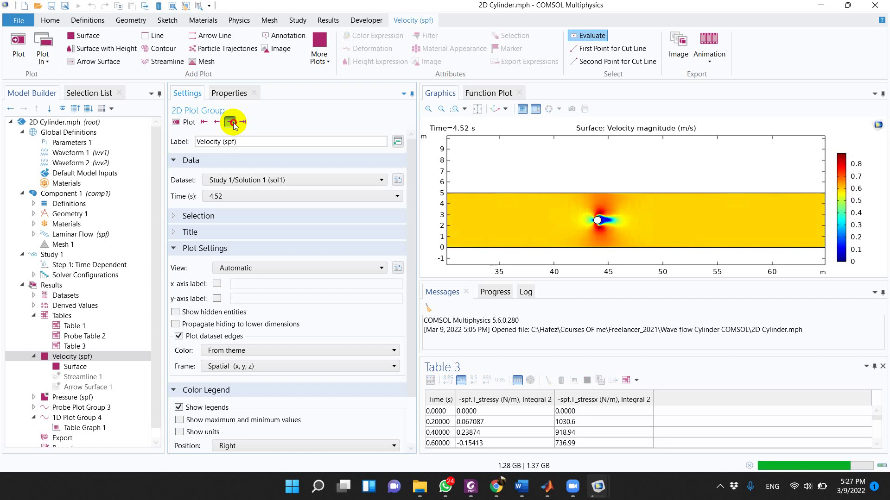
{"action": "left_click", "coordinate": [233, 123]}
{"action": "left_click", "coordinate": [233, 123]}
{"action": "left_click", "coordinate": [233, 123]}
{"action": "left_click", "coordinate": [233, 123]}
{"action": "left_click", "coordinate": [233, 123]}
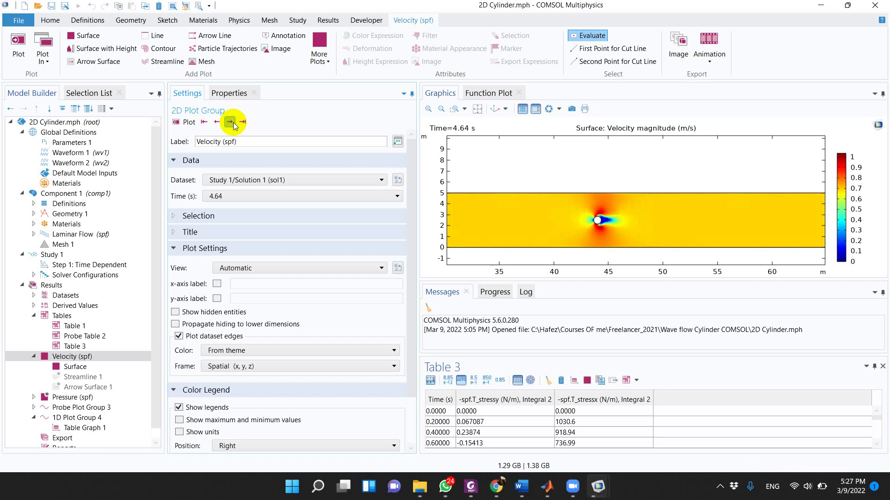
{"action": "left_click", "coordinate": [233, 122]}
{"action": "left_click", "coordinate": [233, 123]}
{"action": "left_click", "coordinate": [233, 123]}
{"action": "left_click", "coordinate": [233, 123]}
{"action": "left_click", "coordinate": [233, 123]}
{"action": "left_click", "coordinate": [233, 123]}
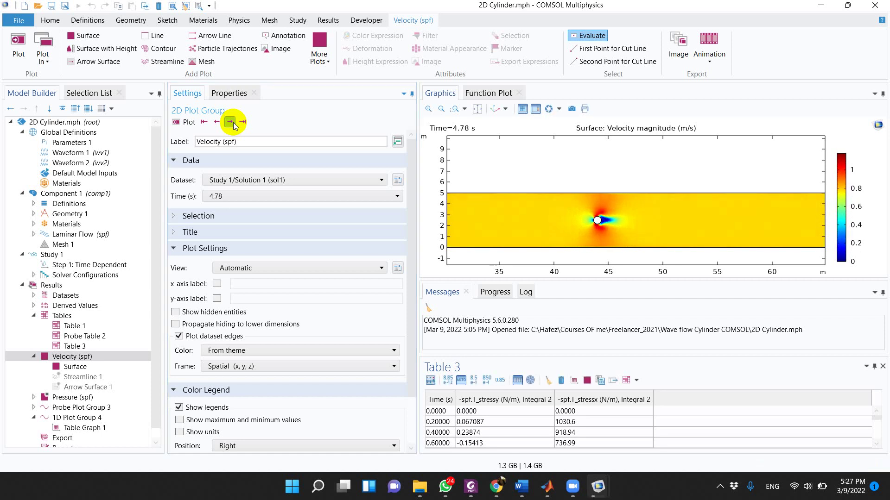
{"action": "left_click", "coordinate": [233, 123]}
{"action": "left_click", "coordinate": [234, 123]}
{"action": "left_click", "coordinate": [233, 123]}
{"action": "left_click", "coordinate": [233, 123]}
{"action": "left_click", "coordinate": [233, 122]}
{"action": "left_click", "coordinate": [233, 123]}
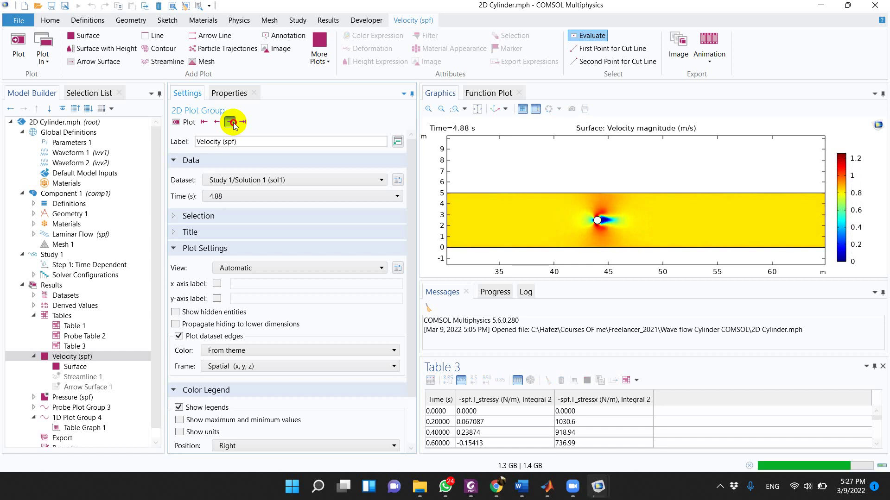
{"action": "left_click", "coordinate": [233, 122]}
{"action": "left_click", "coordinate": [233, 123]}
{"action": "left_click", "coordinate": [234, 123]}
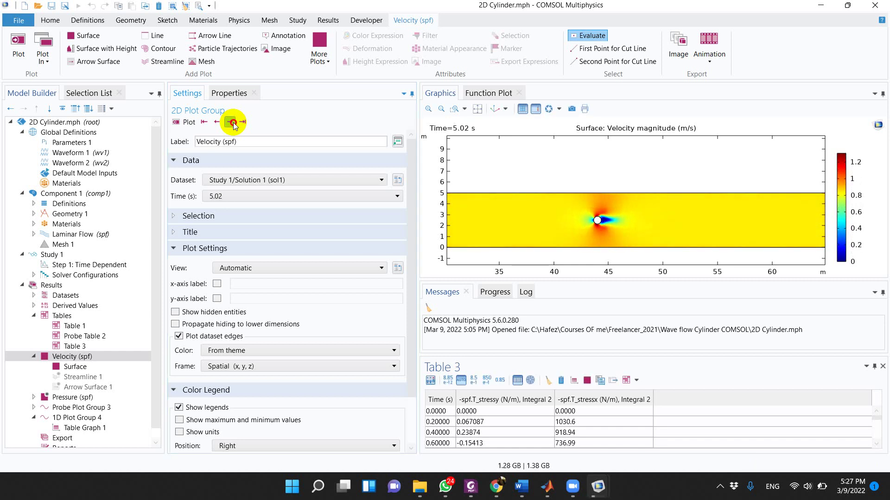
{"action": "left_click", "coordinate": [233, 123]}
{"action": "left_click", "coordinate": [233, 123]}
{"action": "left_click", "coordinate": [234, 123]}
{"action": "left_click", "coordinate": [233, 123]}
{"action": "left_click", "coordinate": [233, 122]}
{"action": "left_click", "coordinate": [234, 123]}
{"action": "left_click", "coordinate": [233, 123]}
{"action": "left_click", "coordinate": [233, 123]}
{"action": "left_click", "coordinate": [233, 122]}
{"action": "left_click", "coordinate": [233, 123]}
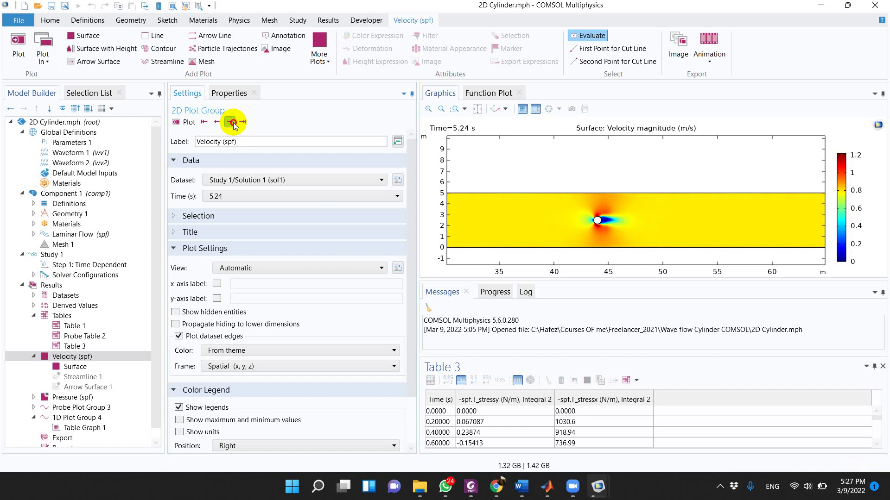
{"action": "left_click", "coordinate": [233, 122]}
{"action": "left_click", "coordinate": [233, 123]}
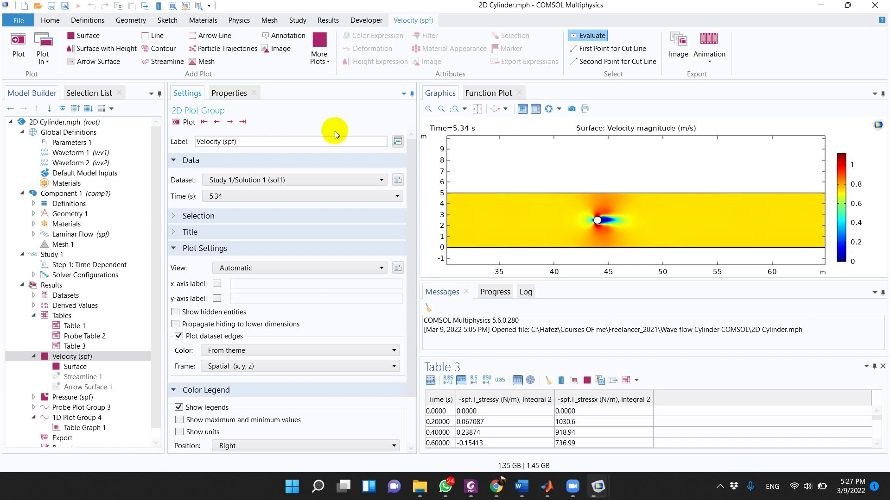
Continue stepping the zoomed velocity magnitude plot forward through the output times to 5.9 s.
{"action": "left_click", "coordinate": [230, 122]}
{"action": "left_click", "coordinate": [229, 123]}
{"action": "left_click", "coordinate": [230, 122]}
{"action": "left_click", "coordinate": [230, 123]}
{"action": "left_click", "coordinate": [230, 123]}
{"action": "left_click", "coordinate": [230, 123]}
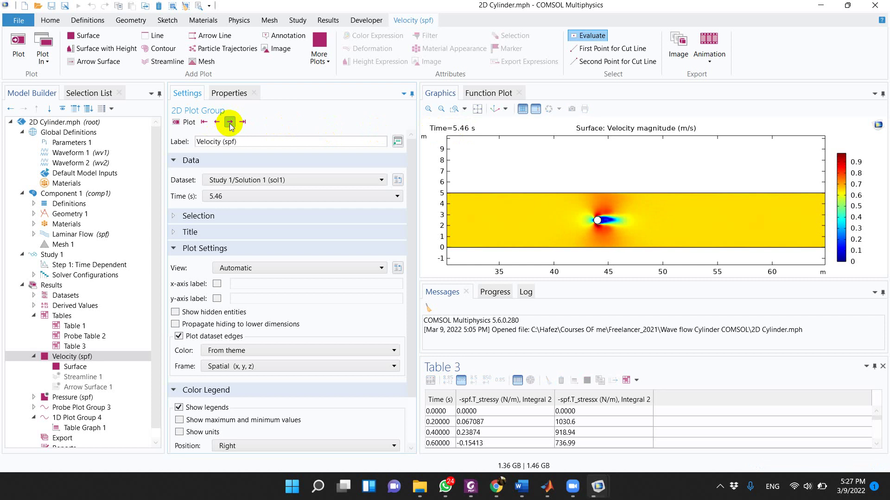
{"action": "left_click", "coordinate": [230, 123]}
{"action": "left_click", "coordinate": [230, 123]}
{"action": "left_click", "coordinate": [229, 123]}
{"action": "left_click", "coordinate": [230, 123]}
{"action": "left_click", "coordinate": [230, 123]}
{"action": "left_click", "coordinate": [230, 123]}
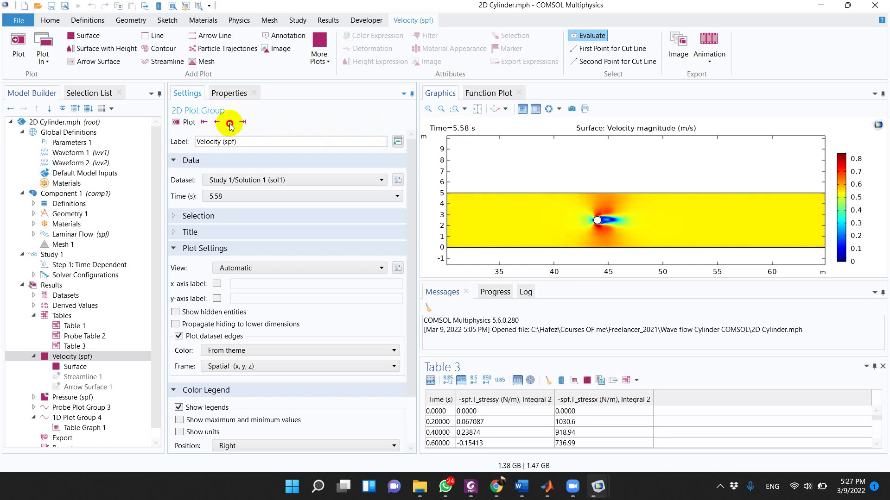
{"action": "left_click", "coordinate": [229, 123]}
{"action": "left_click", "coordinate": [230, 123]}
{"action": "left_click", "coordinate": [229, 123]}
{"action": "left_click", "coordinate": [229, 123]}
{"action": "left_click", "coordinate": [229, 123]}
{"action": "left_click", "coordinate": [230, 123]}
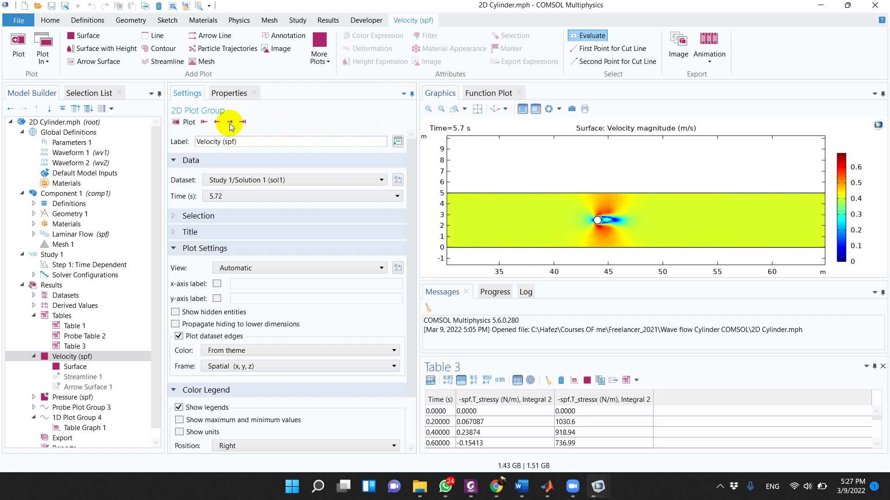
{"action": "left_click", "coordinate": [230, 123]}
{"action": "left_click", "coordinate": [230, 123]}
{"action": "left_click", "coordinate": [230, 123]}
{"action": "left_click", "coordinate": [229, 122]}
{"action": "left_click", "coordinate": [230, 123]}
{"action": "left_click", "coordinate": [229, 122]}
{"action": "left_click", "coordinate": [230, 123]}
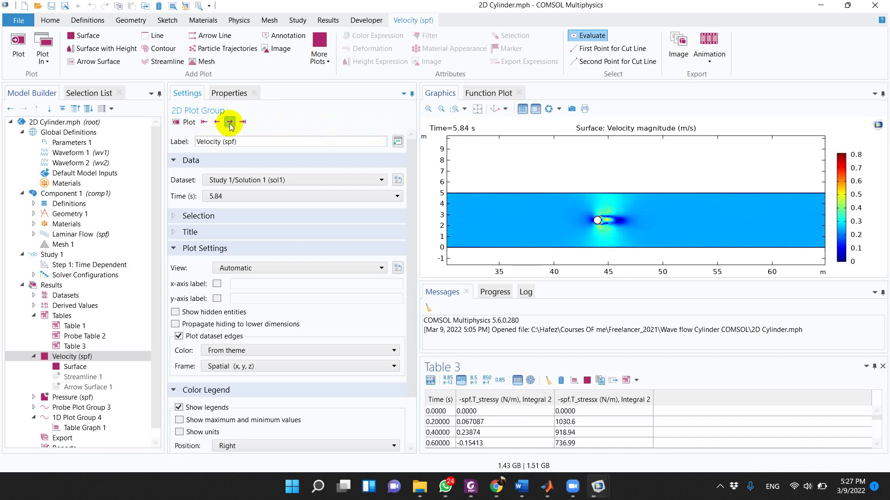
{"action": "left_click", "coordinate": [230, 122]}
{"action": "left_click", "coordinate": [230, 123]}
{"action": "left_click", "coordinate": [230, 123]}
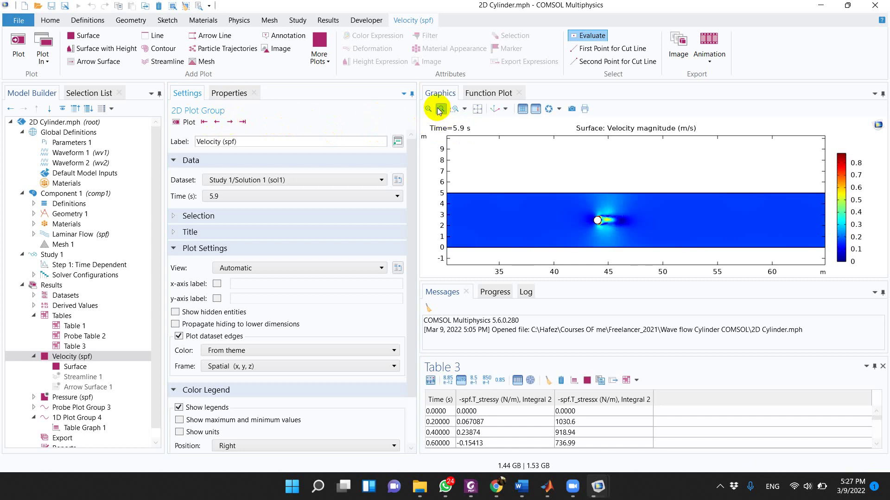
Show the full channel in the velocity magnitude plot and advance it through the output times to 6.4 s.
{"action": "left_click", "coordinate": [478, 109]}
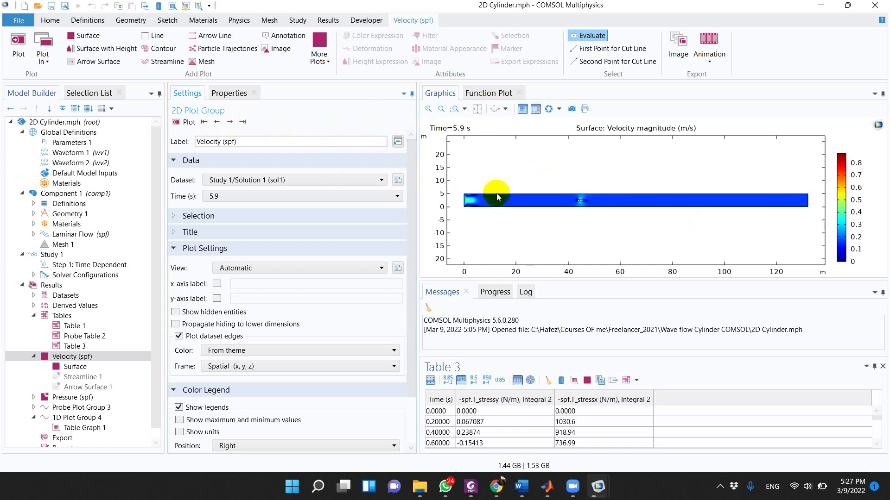
{"action": "left_click", "coordinate": [229, 122]}
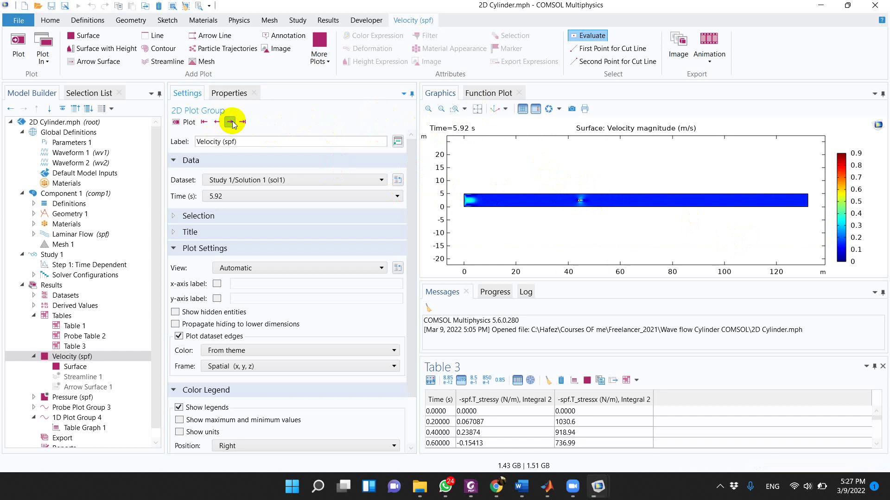
{"action": "left_click", "coordinate": [229, 122]}
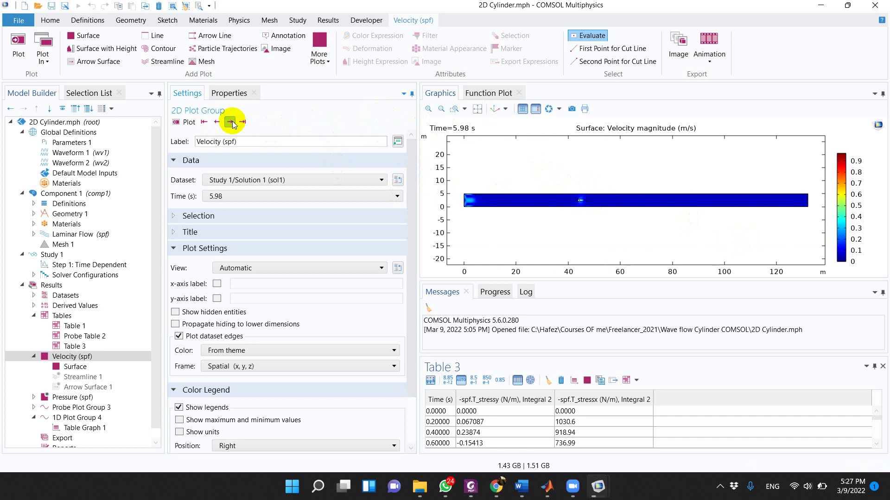
{"action": "left_click", "coordinate": [232, 123]}
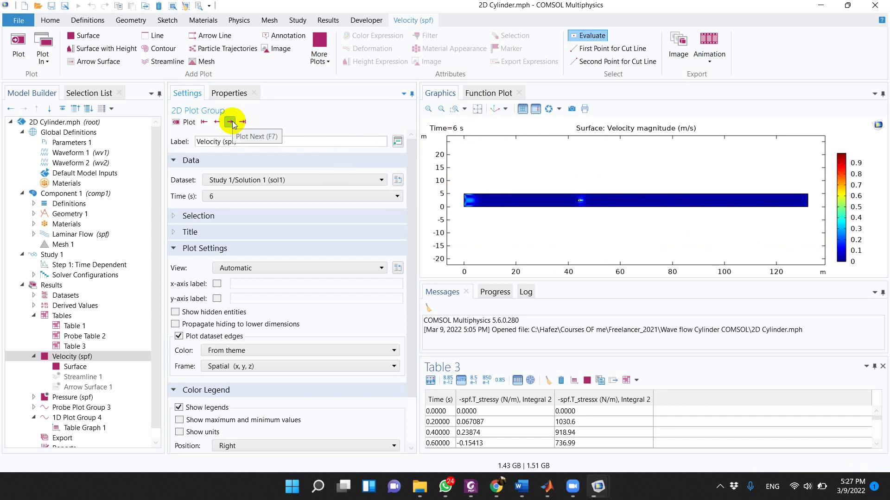
{"action": "left_click", "coordinate": [232, 123]}
{"action": "left_click", "coordinate": [232, 123]}
{"action": "left_click", "coordinate": [232, 123]}
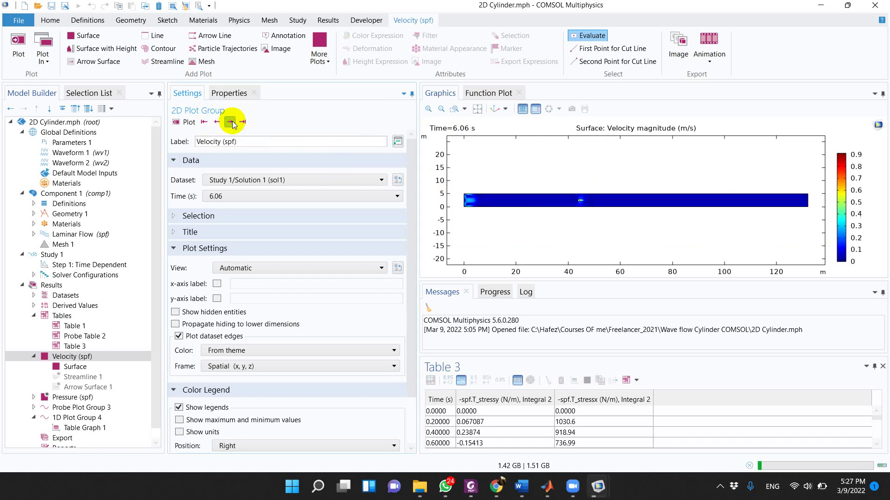
{"action": "left_click", "coordinate": [232, 123]}
{"action": "left_click", "coordinate": [232, 123]}
{"action": "left_click", "coordinate": [232, 123]}
{"action": "left_click", "coordinate": [232, 123]}
{"action": "left_click", "coordinate": [232, 123]}
{"action": "left_click", "coordinate": [231, 123]}
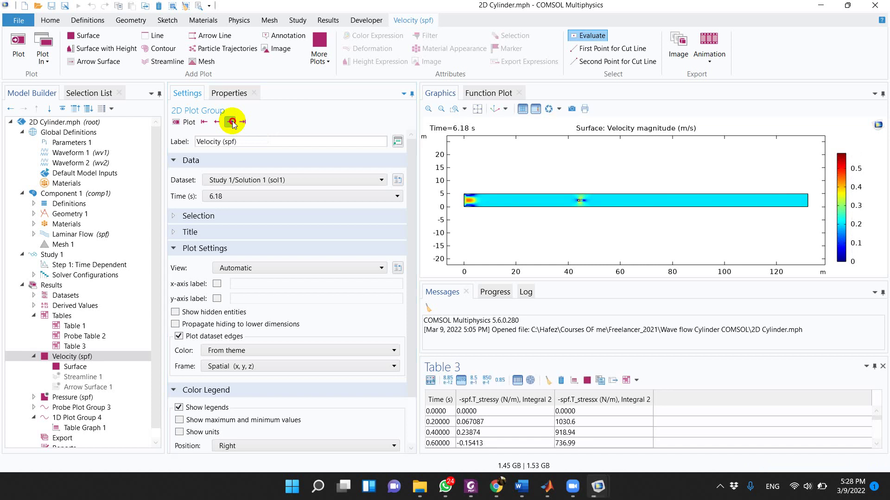
{"action": "left_click", "coordinate": [232, 123]}
{"action": "left_click", "coordinate": [232, 122]}
{"action": "left_click", "coordinate": [231, 123]}
{"action": "left_click", "coordinate": [232, 123]}
{"action": "left_click", "coordinate": [232, 123]}
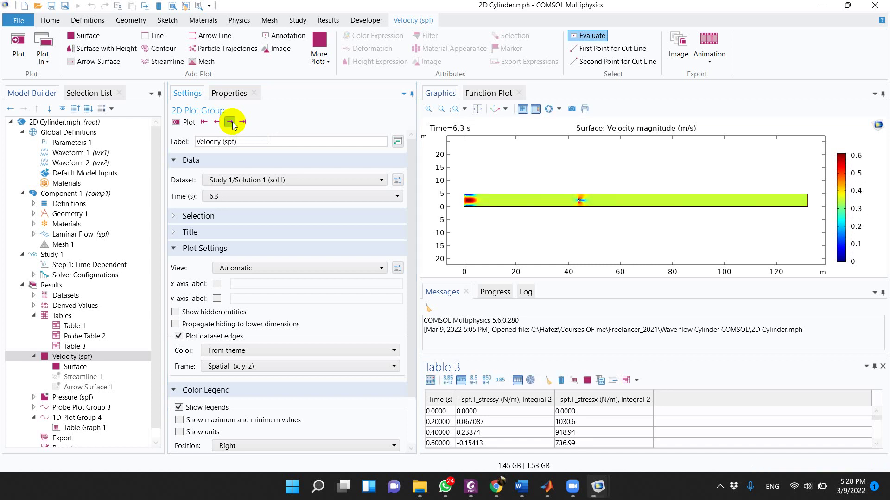
{"action": "left_click", "coordinate": [231, 123]}
{"action": "left_click", "coordinate": [231, 123]}
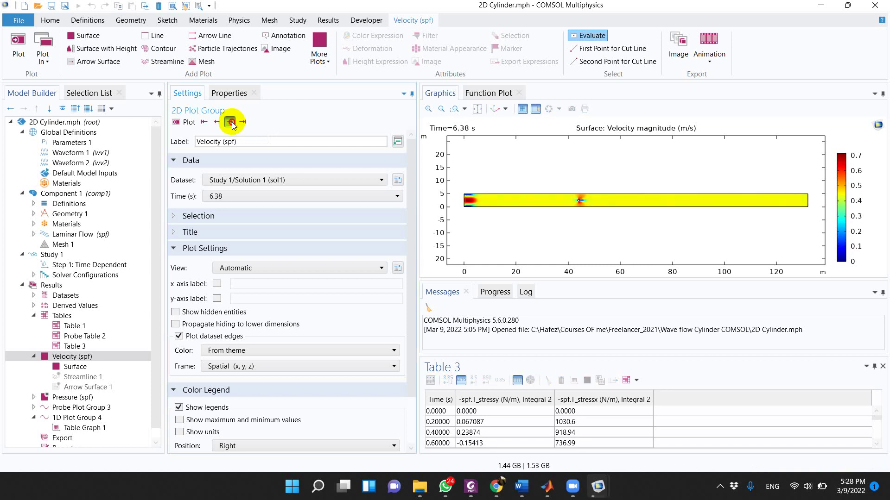
{"action": "left_click", "coordinate": [232, 122]}
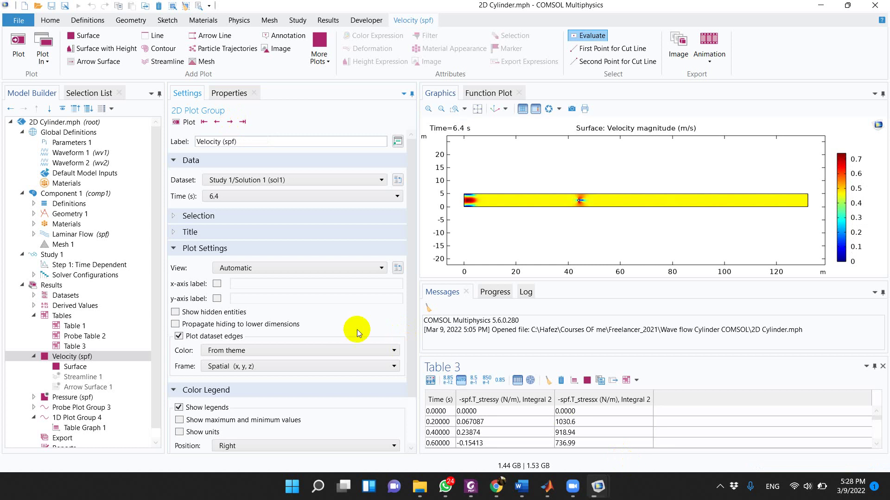
Disable the Surface plot under Velocity (spf) and enable Streamline 1 in its place.
{"action": "left_click", "coordinate": [72, 370]}
{"action": "right_click", "coordinate": [114, 368]}
{"action": "left_click", "coordinate": [125, 336]}
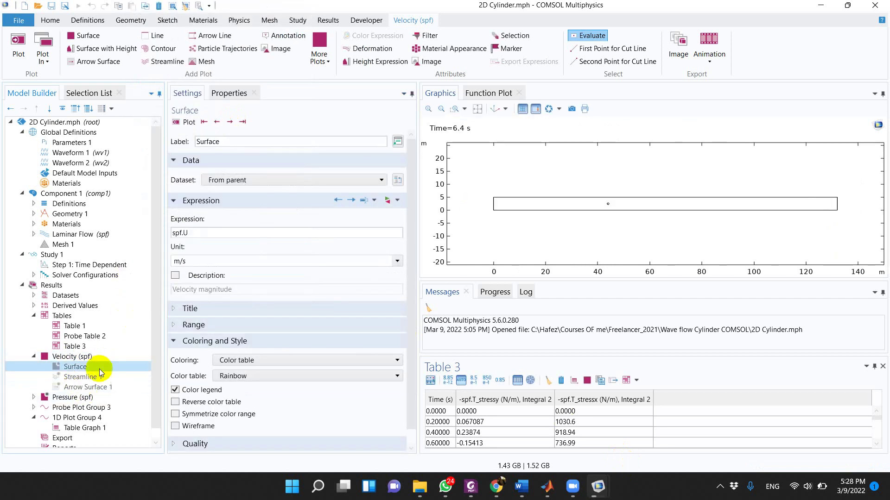
{"action": "left_click", "coordinate": [98, 377]}
{"action": "right_click", "coordinate": [98, 379]}
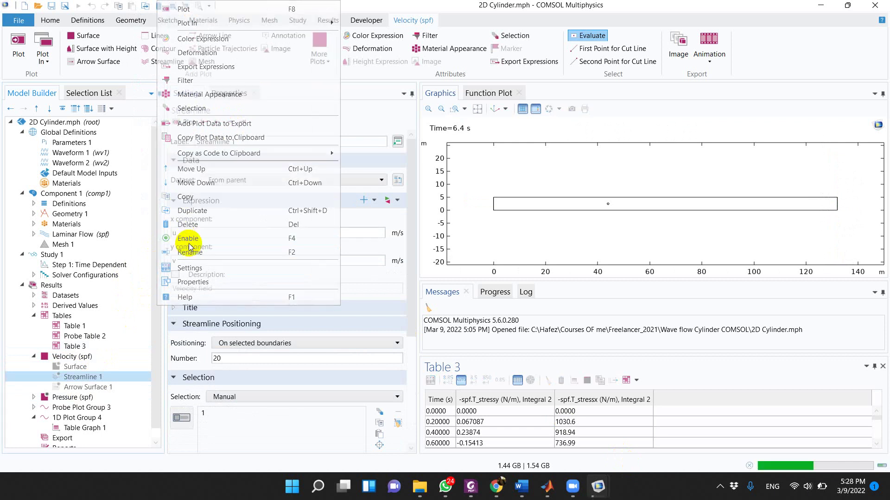
{"action": "left_click", "coordinate": [189, 244]}
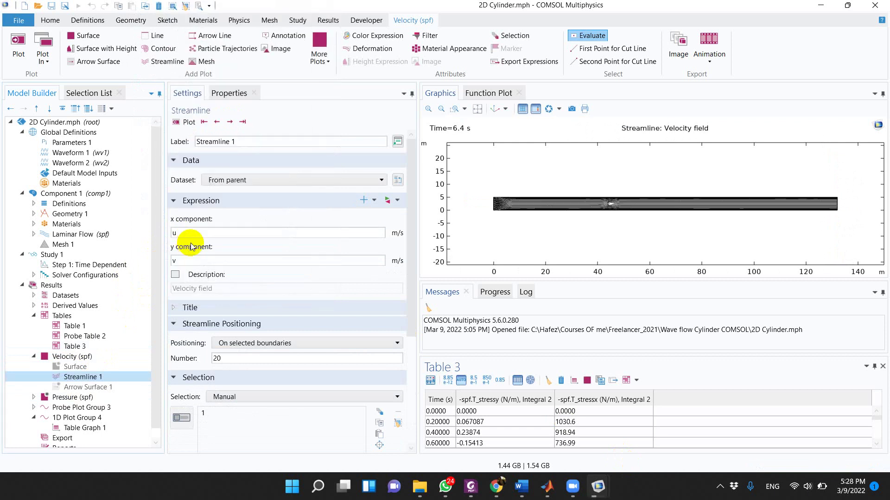
Restart the streamline plot from the first output time, advance it to 1.8 s and zoom in around the cylinder.
{"action": "left_click", "coordinate": [204, 124]}
{"action": "left_click", "coordinate": [231, 124]}
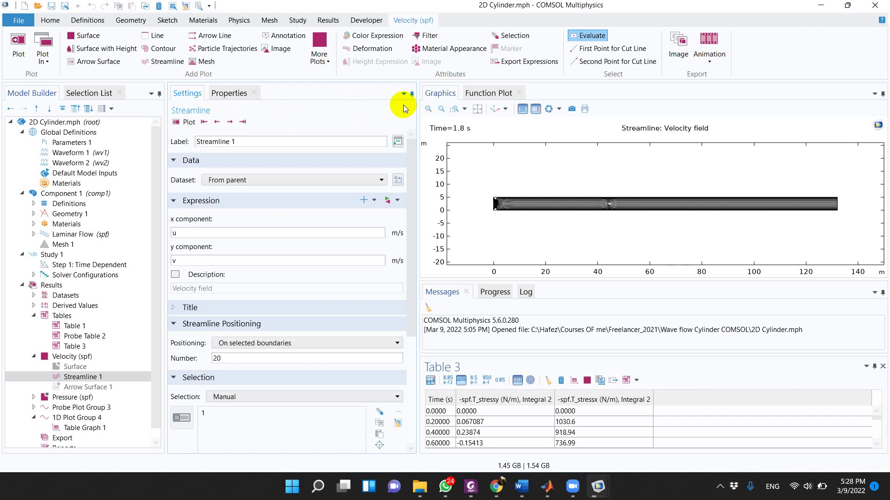
{"action": "left_click", "coordinate": [428, 109]}
{"action": "scroll", "coordinate": [645, 195], "scroll_direction": "up", "scroll_amount": 2}
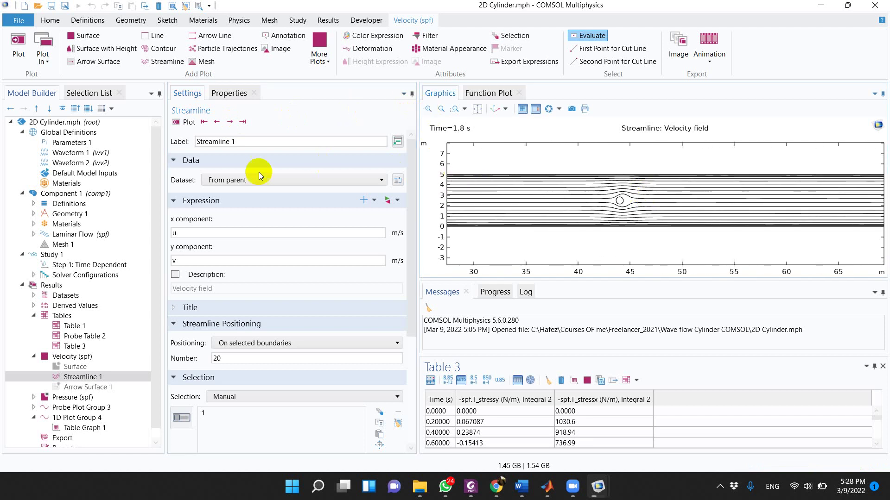
Advance the streamline plot through the output times to 4.16 s to examine the flow around the cylinder.
{"action": "left_click", "coordinate": [229, 122]}
{"action": "left_click", "coordinate": [229, 122]}
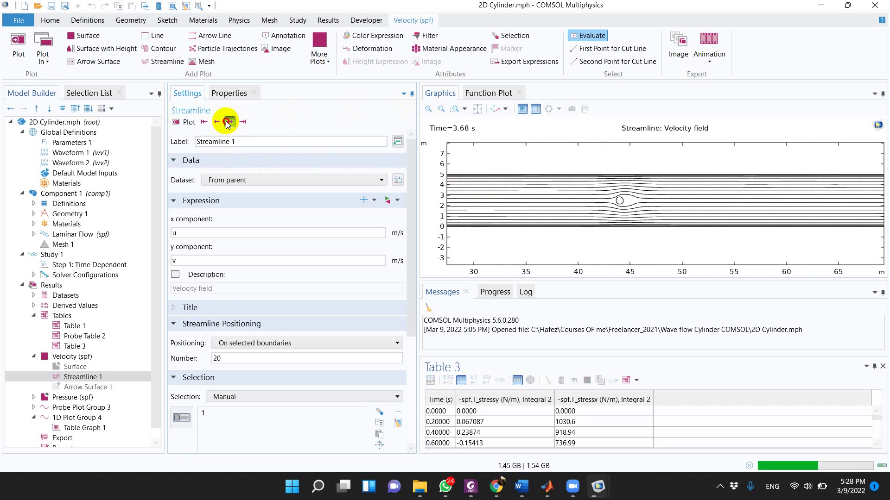
{"action": "left_click", "coordinate": [229, 122]}
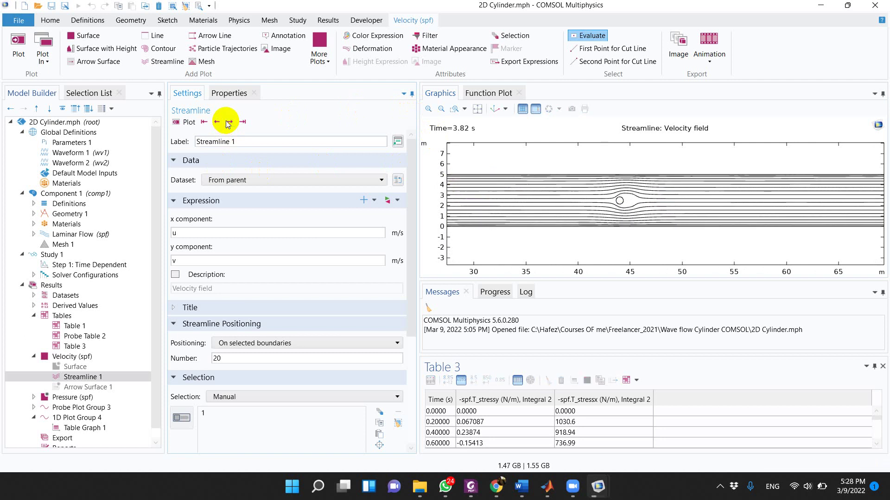
{"action": "left_click", "coordinate": [229, 123]}
{"action": "left_click", "coordinate": [227, 123]}
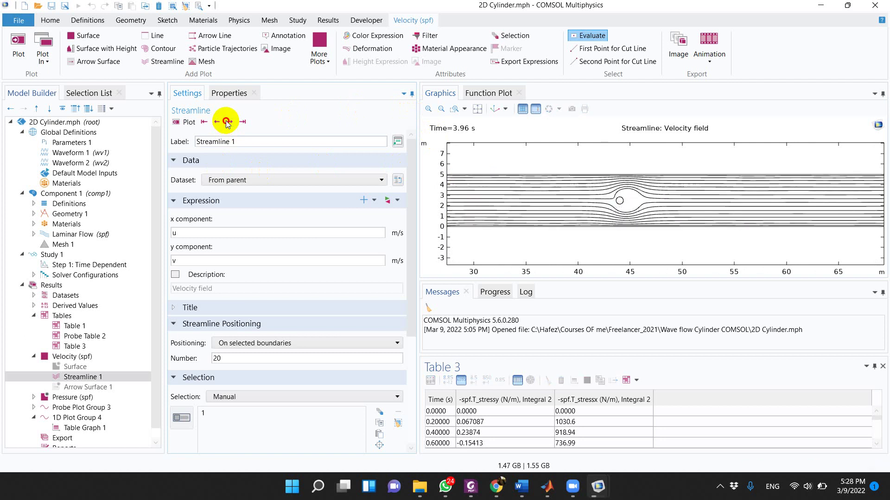
{"action": "left_click", "coordinate": [228, 123]}
{"action": "left_click", "coordinate": [228, 123]}
{"action": "left_click", "coordinate": [227, 122]}
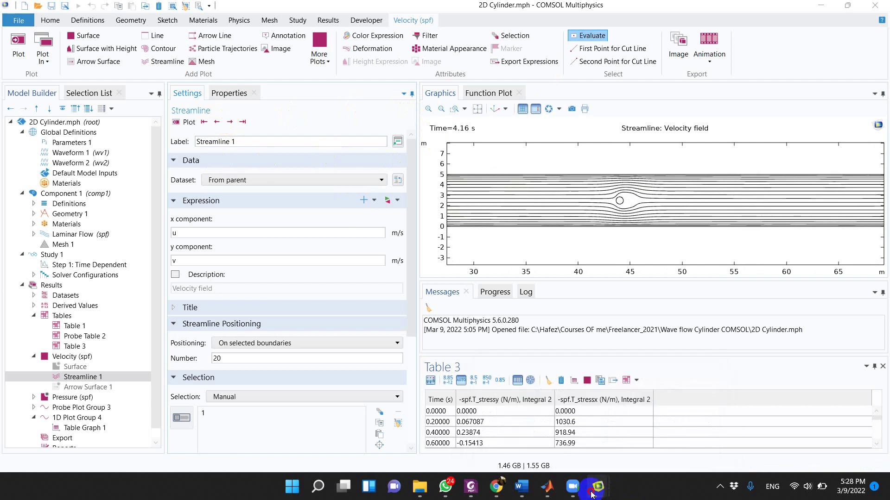
Switch to the Untitled.mph model window to check the progress of the time-dependent computation.
{"action": "mouse_move", "coordinate": [596, 486]}
{"action": "left_click", "coordinate": [626, 420]}
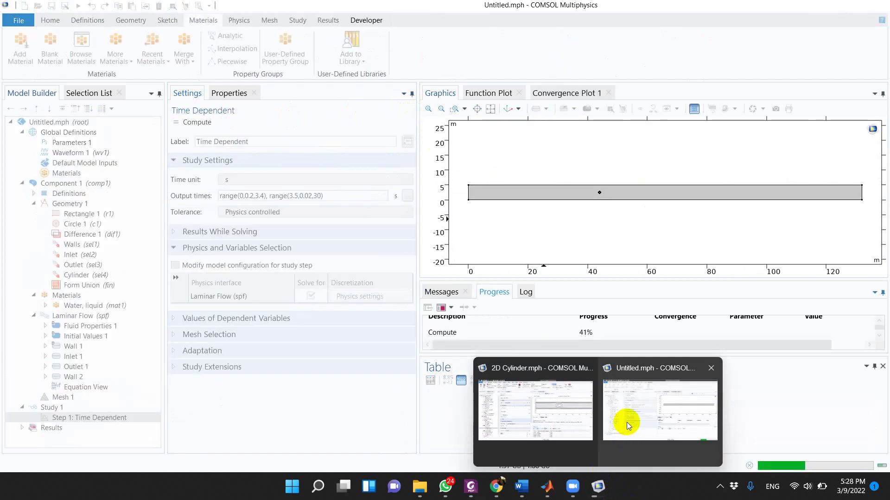
Cancel the running computation and set the Inlet 1 normal inflow velocity to 5[m/s]*abs(wv1(t[1/s]))*y*(H-y)/H^2.
{"action": "left_click", "coordinate": [749, 466]}
{"action": "left_click", "coordinate": [472, 258]}
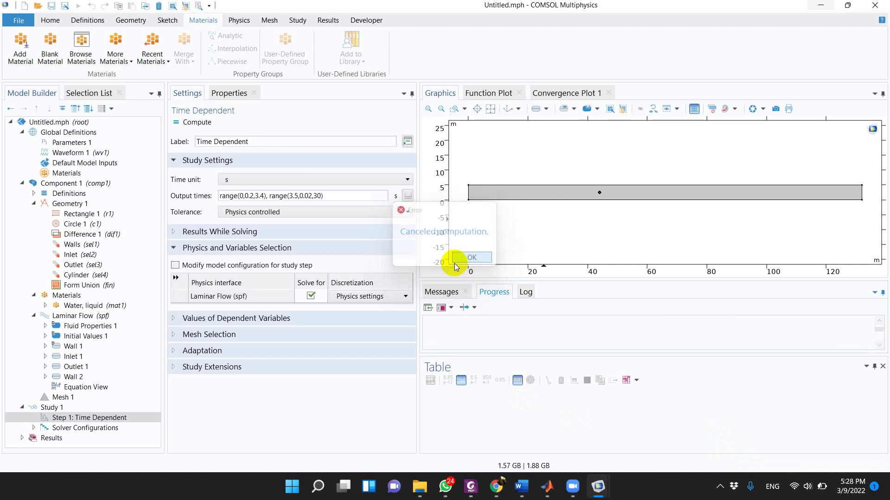
{"action": "left_click", "coordinate": [95, 357]}
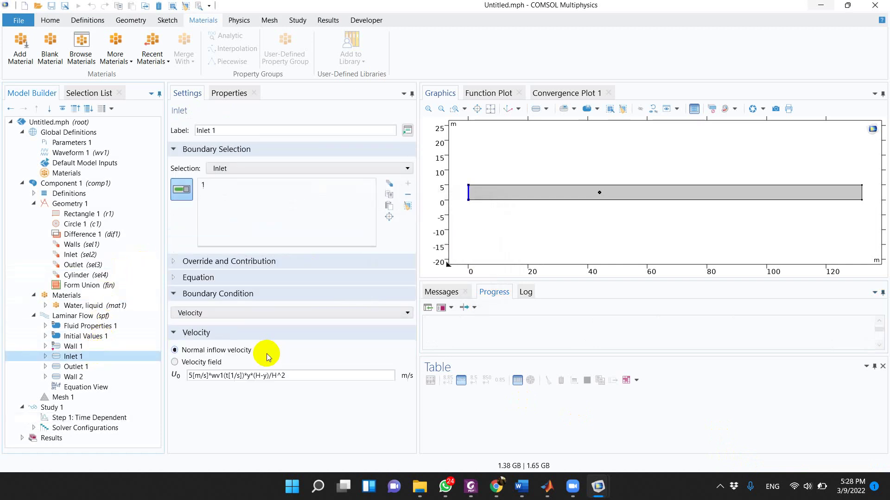
{"action": "left_click", "coordinate": [216, 376]}
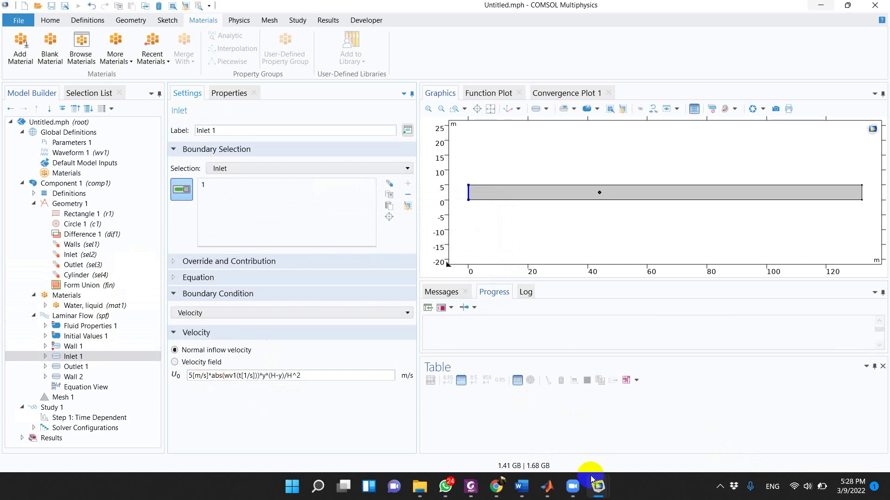
Switch to the 2D Cylinder.mph window, review the Inlet 1 velocity expression and plot the Waveform 1 function.
{"action": "mouse_move", "coordinate": [592, 480]}
{"action": "left_click", "coordinate": [540, 421]}
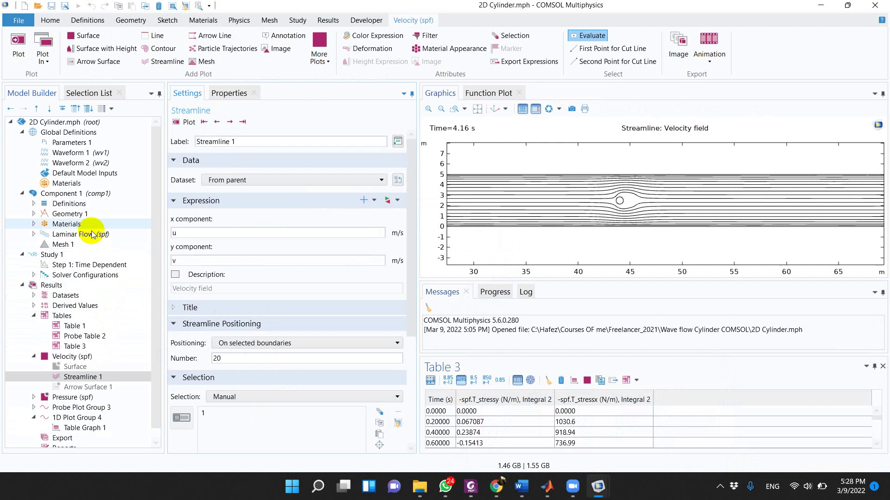
{"action": "left_click", "coordinate": [34, 234]}
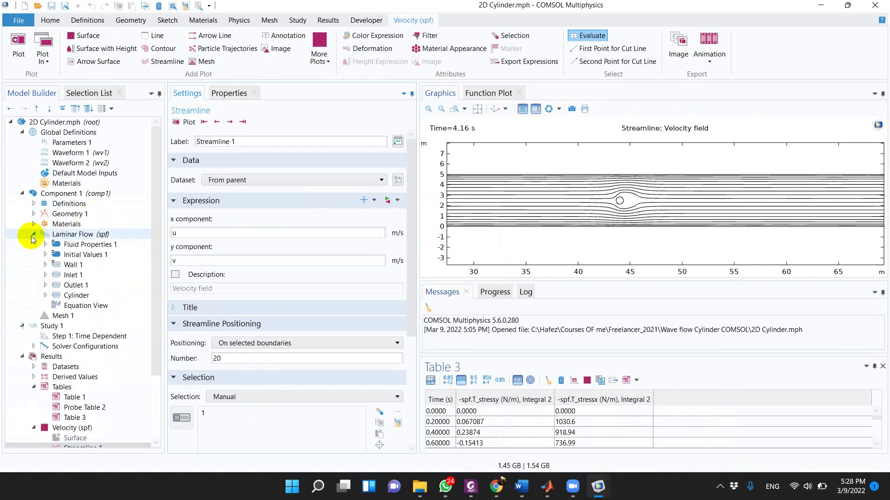
{"action": "left_click", "coordinate": [62, 278]}
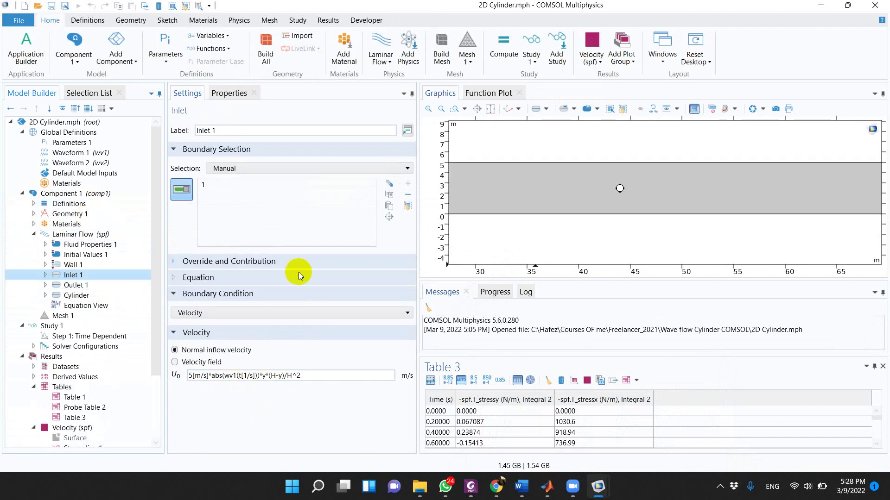
{"action": "left_click", "coordinate": [102, 153]}
{"action": "left_click", "coordinate": [192, 126]}
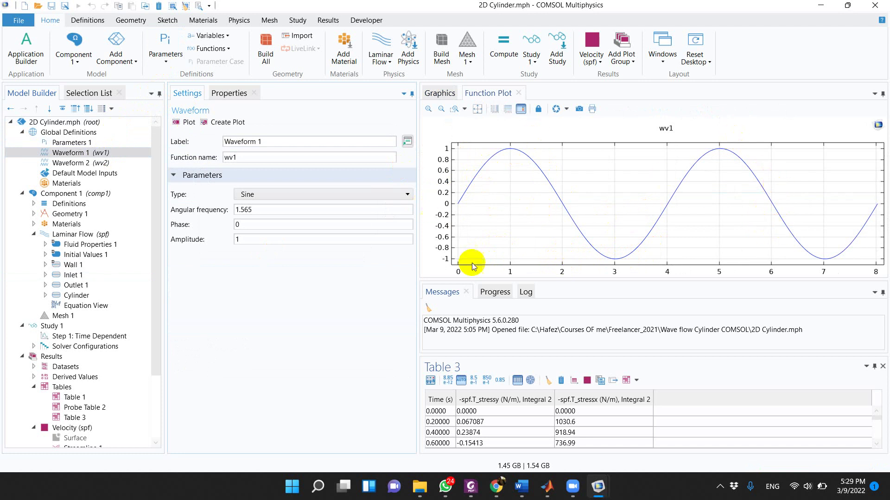
Open Paint, sketch a channel with opposing flow arrows and a wave curve across it, and close Paint without saving.
{"action": "left_click", "coordinate": [319, 484]}
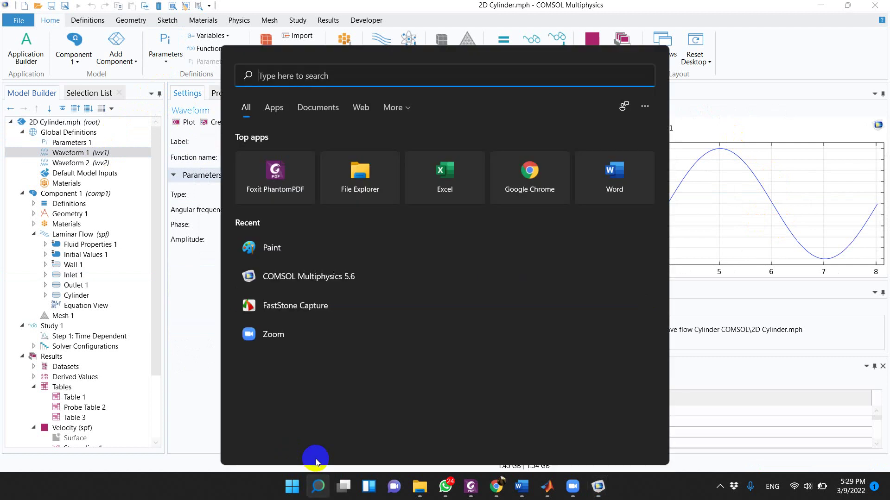
{"action": "type", "text": "pai"}
{"action": "key", "text": "Return"}
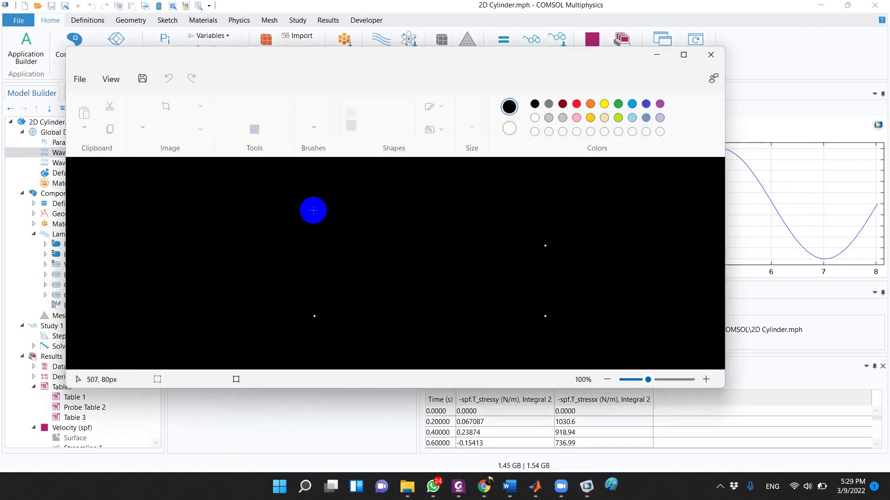
{"action": "mouse_move", "coordinate": [302, 218]}
{"action": "left_mouse_down"}
{"action": "mouse_move", "coordinate": [335, 215]}
{"action": "mouse_move", "coordinate": [329, 279]}
{"action": "mouse_move", "coordinate": [284, 264]}
{"action": "mouse_move", "coordinate": [281, 229]}
{"action": "mouse_move", "coordinate": [348, 255]}
{"action": "left_mouse_up"}
{"action": "mouse_move", "coordinate": [332, 267]}
{"action": "left_mouse_down"}
{"action": "mouse_move", "coordinate": [250, 274]}
{"action": "mouse_move", "coordinate": [276, 283]}
{"action": "left_mouse_up"}
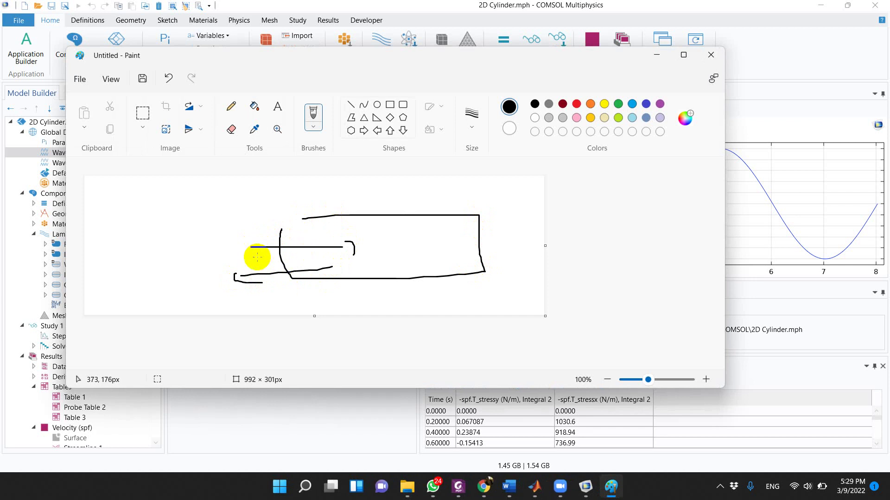
{"action": "mouse_move", "coordinate": [144, 238]}
{"action": "left_mouse_down"}
{"action": "mouse_move", "coordinate": [201, 236]}
{"action": "mouse_move", "coordinate": [184, 247]}
{"action": "mouse_move", "coordinate": [160, 238]}
{"action": "mouse_move", "coordinate": [181, 189]}
{"action": "mouse_move", "coordinate": [207, 186]}
{"action": "mouse_move", "coordinate": [221, 213]}
{"action": "mouse_move", "coordinate": [261, 235]}
{"action": "mouse_move", "coordinate": [274, 177]}
{"action": "mouse_move", "coordinate": [337, 206]}
{"action": "mouse_move", "coordinate": [369, 243]}
{"action": "mouse_move", "coordinate": [407, 182]}
{"action": "mouse_move", "coordinate": [489, 229]}
{"action": "left_mouse_up"}
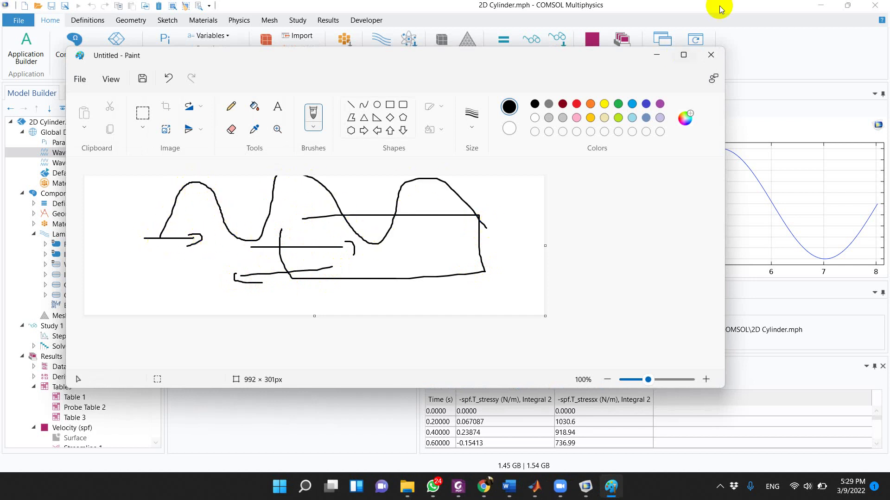
{"action": "left_click", "coordinate": [710, 54]}
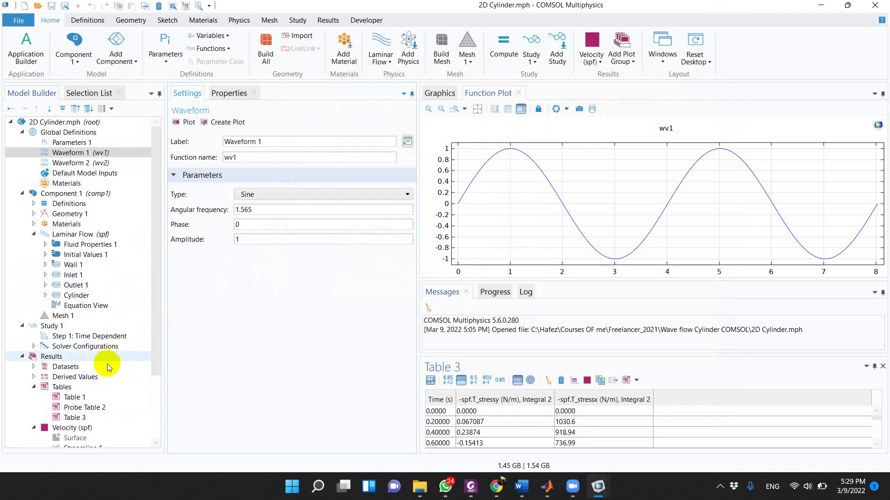
Reopen Streamline 1 under Velocity (spf) and advance its plot through the output times to 4.64 s.
{"action": "scroll", "coordinate": [102, 371], "scroll_direction": "down", "scroll_amount": 2}
{"action": "left_click", "coordinate": [82, 388]}
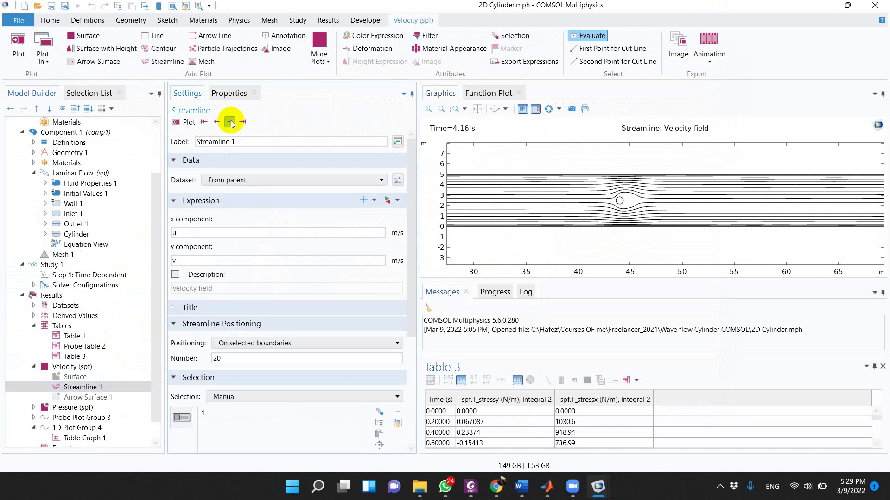
{"action": "left_click", "coordinate": [230, 122]}
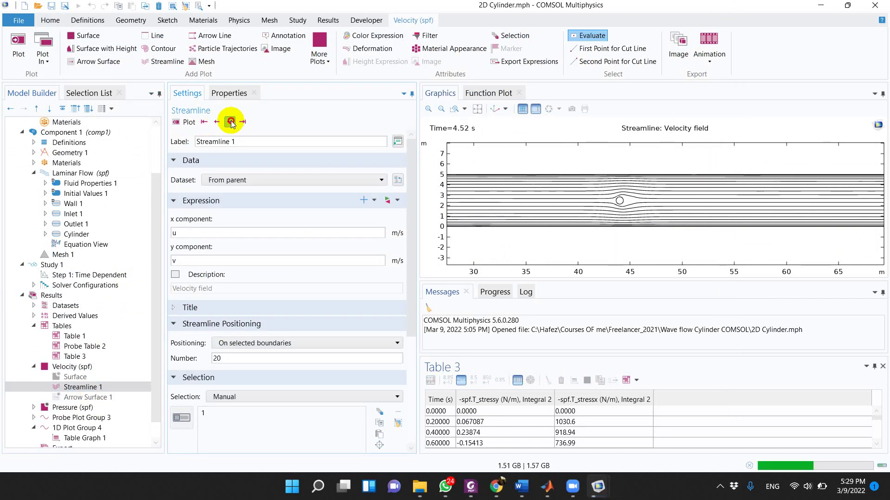
{"action": "left_click", "coordinate": [231, 121]}
{"action": "left_click", "coordinate": [79, 388]}
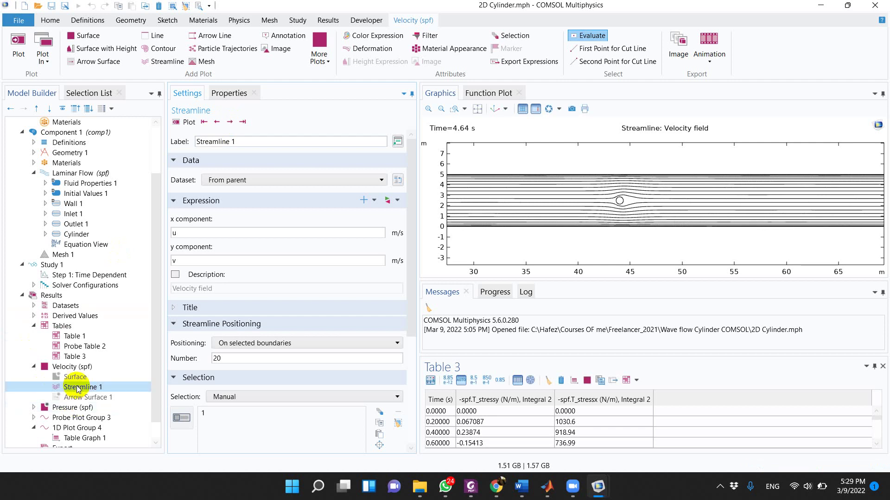
Disable Streamline 1 under Velocity (spf) and enable Arrow Surface 1 in its place.
{"action": "right_click", "coordinate": [78, 389]}
{"action": "left_click", "coordinate": [90, 399]}
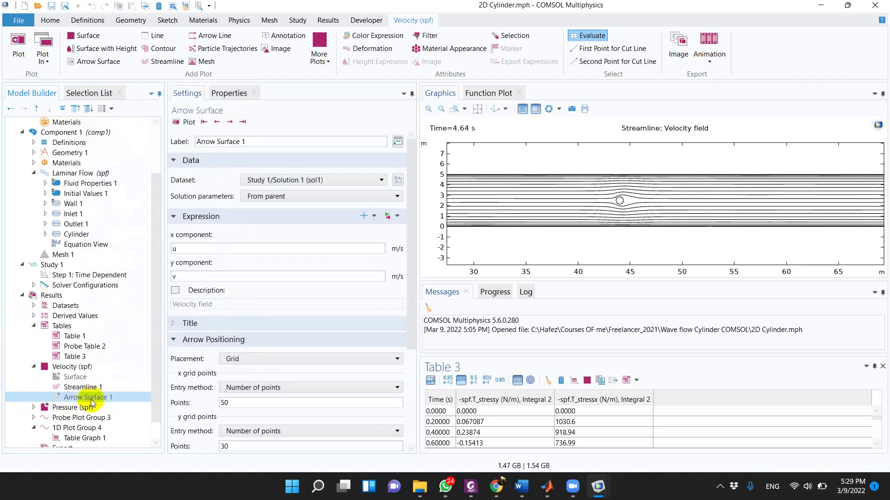
{"action": "left_click", "coordinate": [96, 387]}
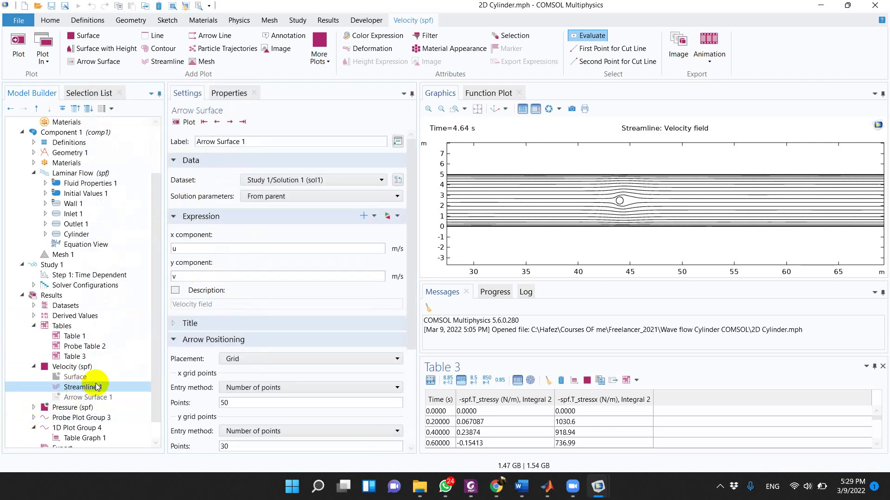
{"action": "right_click", "coordinate": [96, 388]}
{"action": "left_click", "coordinate": [119, 301]}
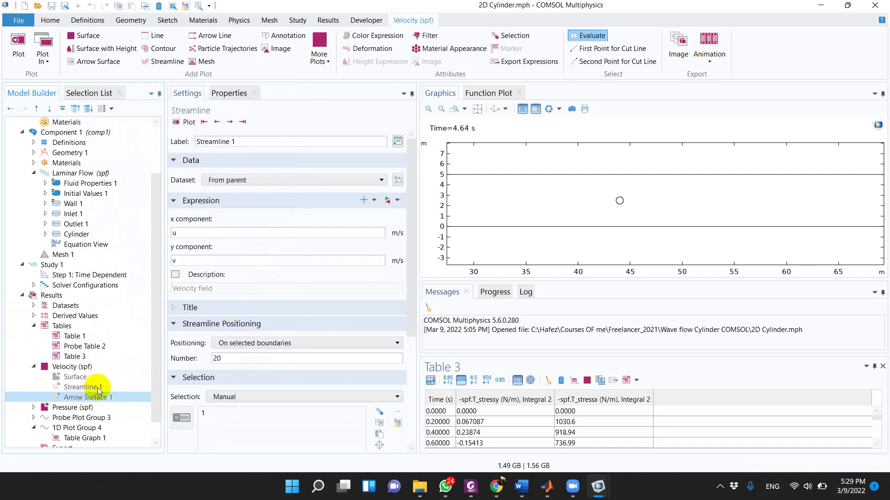
{"action": "right_click", "coordinate": [97, 396]}
{"action": "left_click", "coordinate": [139, 238]}
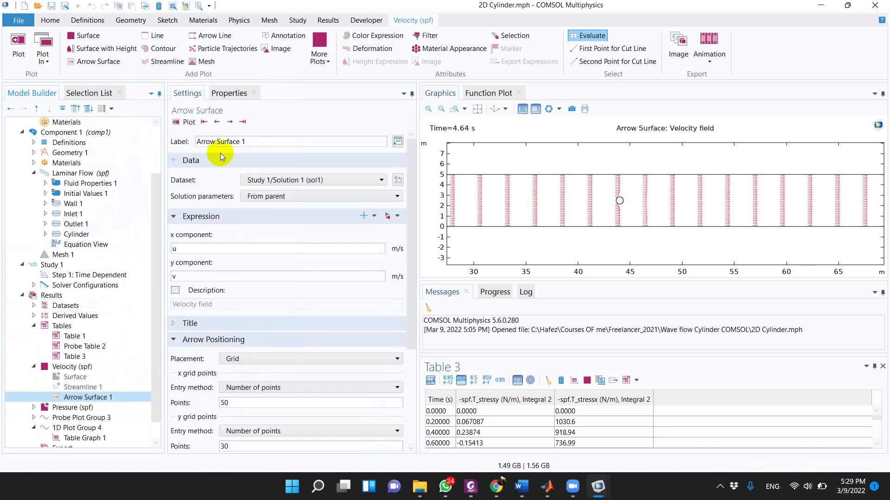
Restart the arrow surface plot from the first output time and advance it to 4.24 s to examine the flow direction.
{"action": "left_click", "coordinate": [205, 123]}
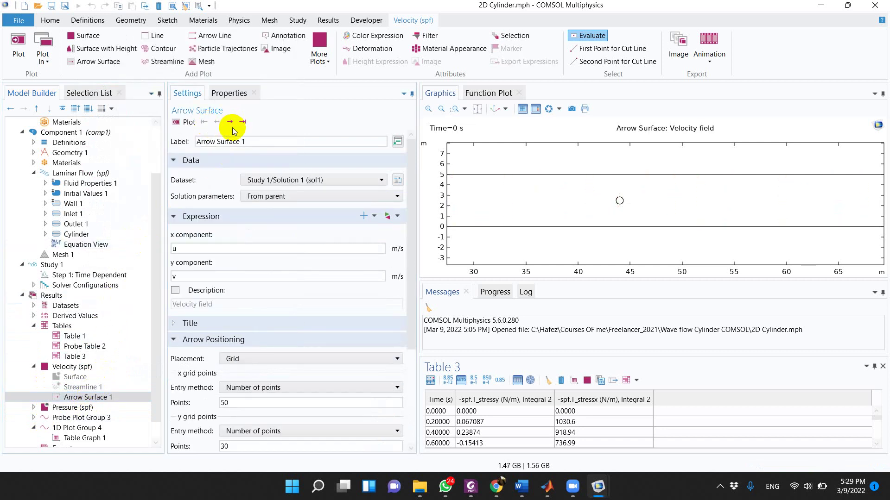
{"action": "left_click", "coordinate": [229, 122]}
{"action": "left_click", "coordinate": [229, 123]}
{"action": "left_click", "coordinate": [230, 122]}
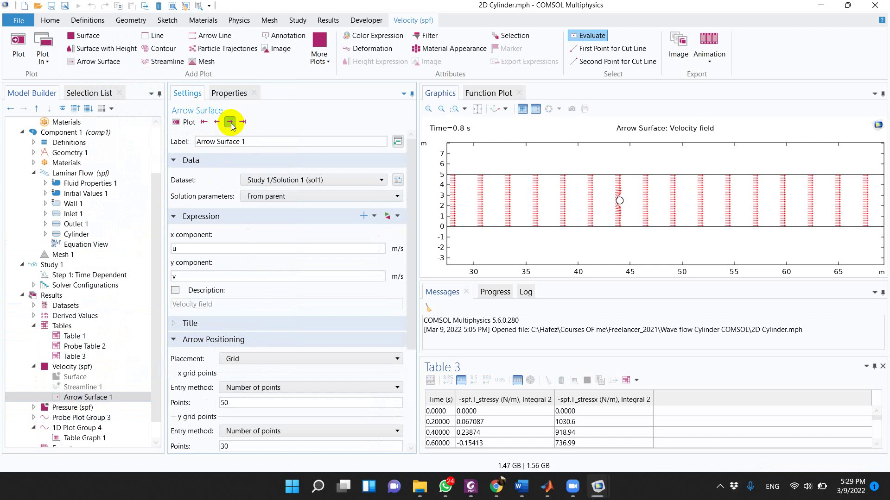
{"action": "left_click", "coordinate": [230, 122]}
{"action": "left_click", "coordinate": [230, 122]}
{"action": "left_click", "coordinate": [230, 122]}
{"action": "left_click", "coordinate": [230, 122]}
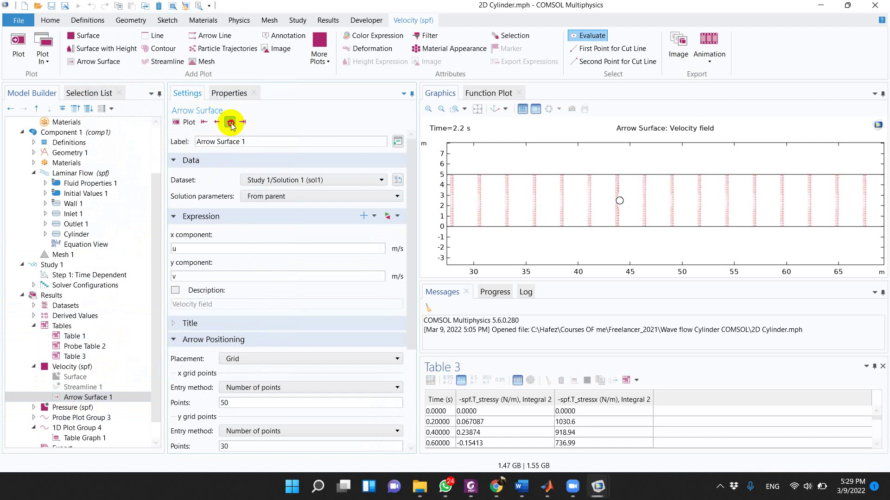
{"action": "left_click", "coordinate": [230, 122]}
{"action": "left_click", "coordinate": [229, 123]}
{"action": "left_click", "coordinate": [230, 122]}
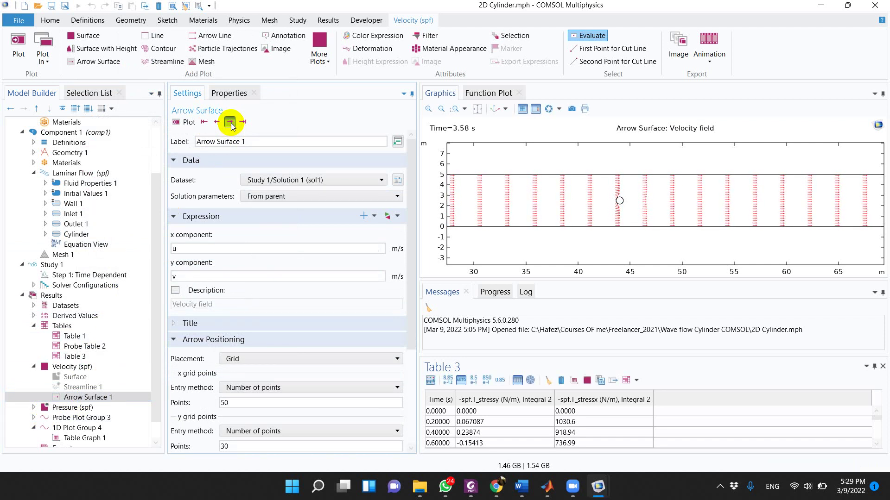
{"action": "left_click", "coordinate": [230, 123]}
{"action": "left_click", "coordinate": [230, 122]}
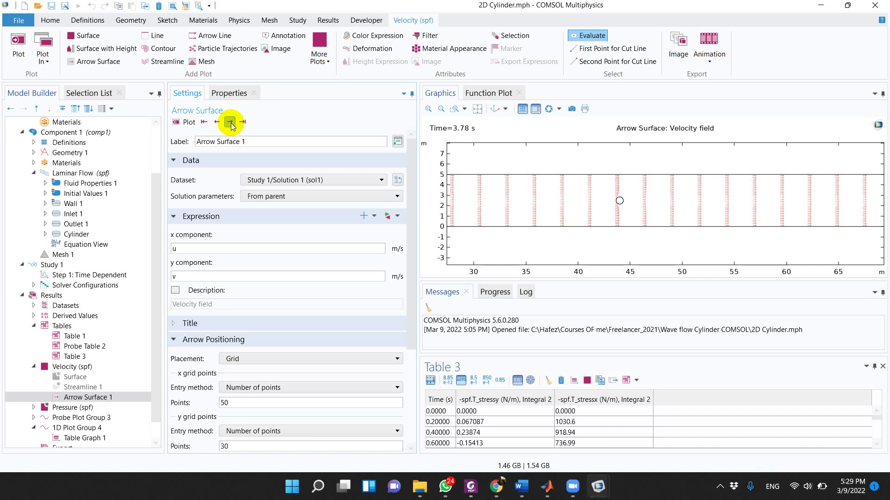
{"action": "left_click", "coordinate": [230, 122]}
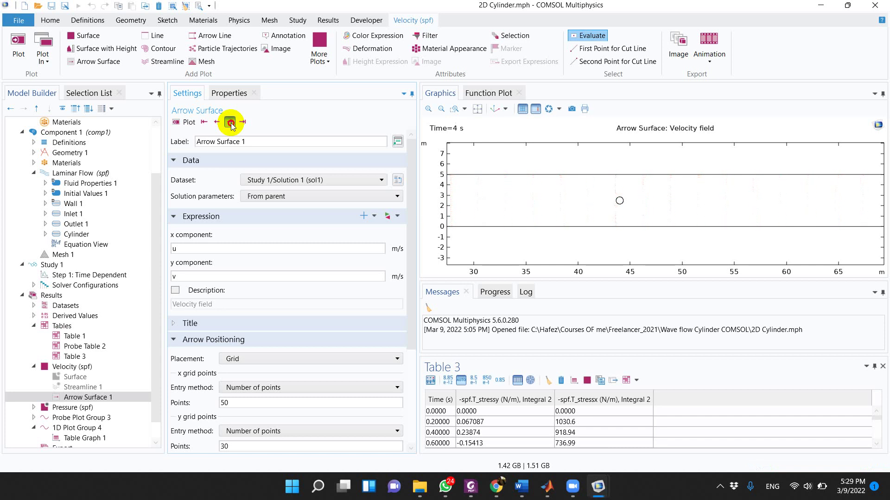
{"action": "left_click", "coordinate": [230, 122]}
{"action": "left_click", "coordinate": [231, 123]}
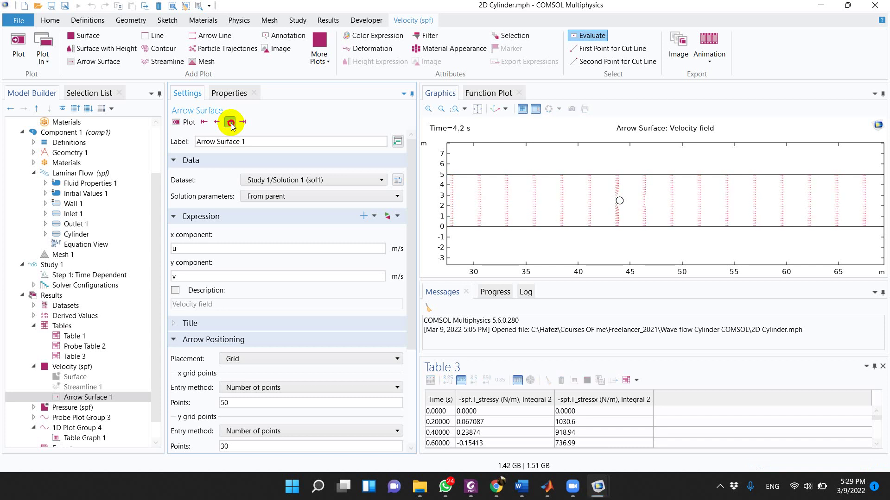
Disable the Arrow Surface 1 plot under Velocity (spf).
{"action": "scroll", "coordinate": [135, 370], "scroll_direction": "down", "scroll_amount": 1}
{"action": "left_click", "coordinate": [53, 378]}
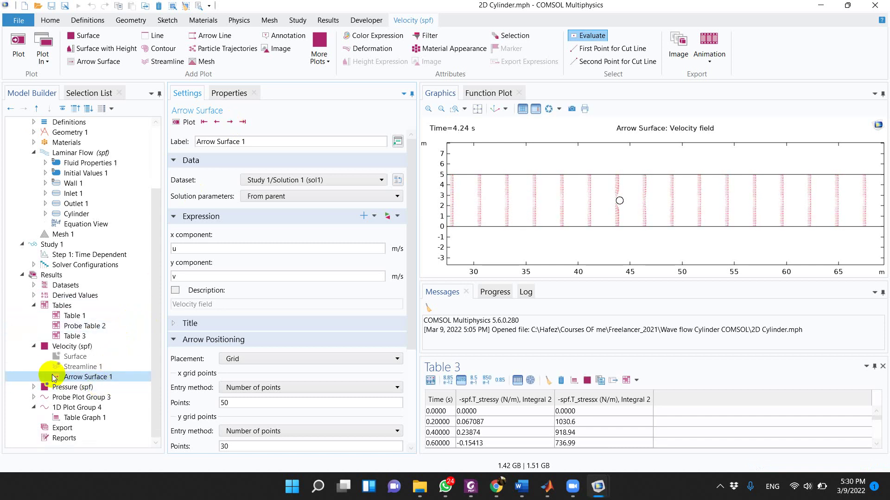
{"action": "right_click", "coordinate": [81, 376]}
{"action": "left_click", "coordinate": [114, 367]}
Display the Pressure (spf) plot group, disable its Streamline 1 plot and fit the whole channel in view.
{"action": "left_click", "coordinate": [78, 391]}
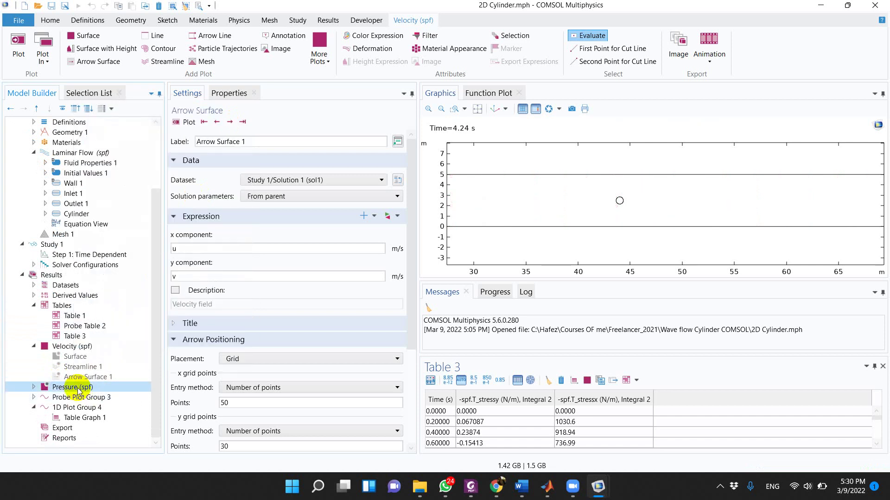
{"action": "left_click", "coordinate": [34, 388]}
{"action": "left_click", "coordinate": [35, 388]}
{"action": "left_click", "coordinate": [35, 388]}
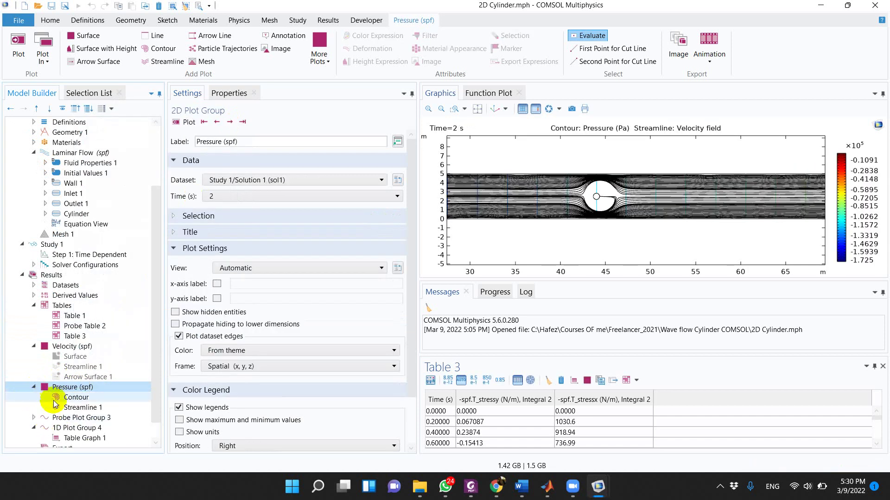
{"action": "left_click", "coordinate": [77, 408]}
{"action": "right_click", "coordinate": [130, 359]}
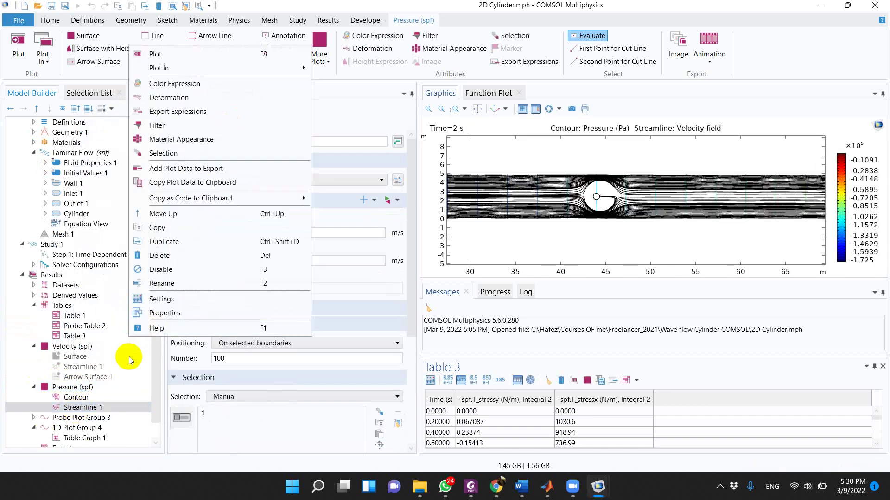
{"action": "left_click", "coordinate": [154, 275]}
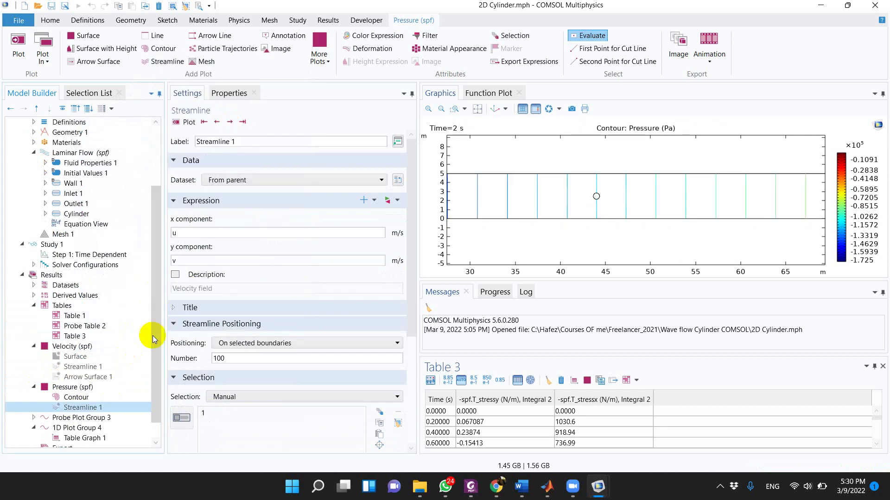
{"action": "left_click", "coordinate": [475, 111]}
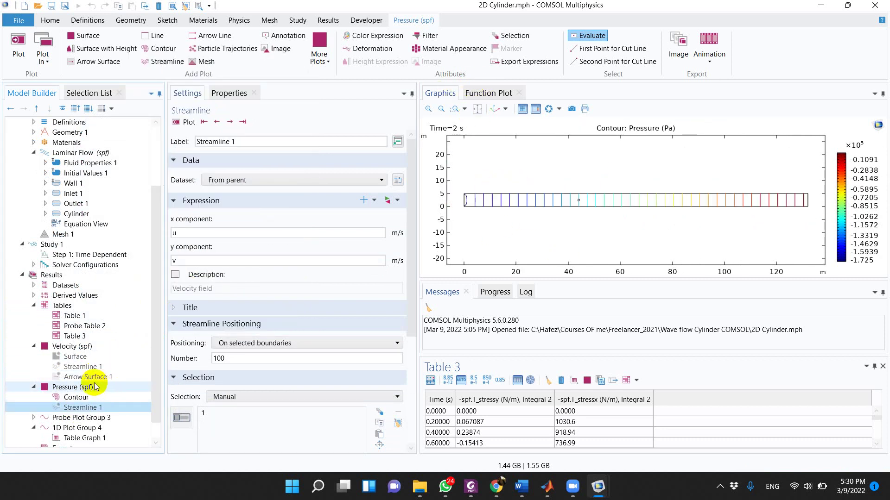
{"action": "key", "text": "F3"}
Restart the pressure Contour plot from the first output time and advance it to 1.4 s to examine the whole channel.
{"action": "left_click", "coordinate": [77, 397]}
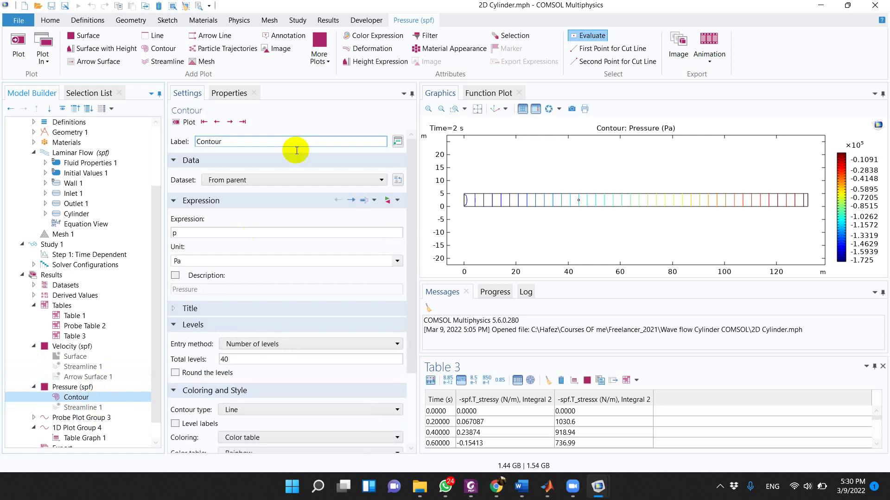
{"action": "left_click", "coordinate": [203, 122]}
{"action": "left_click", "coordinate": [230, 122]}
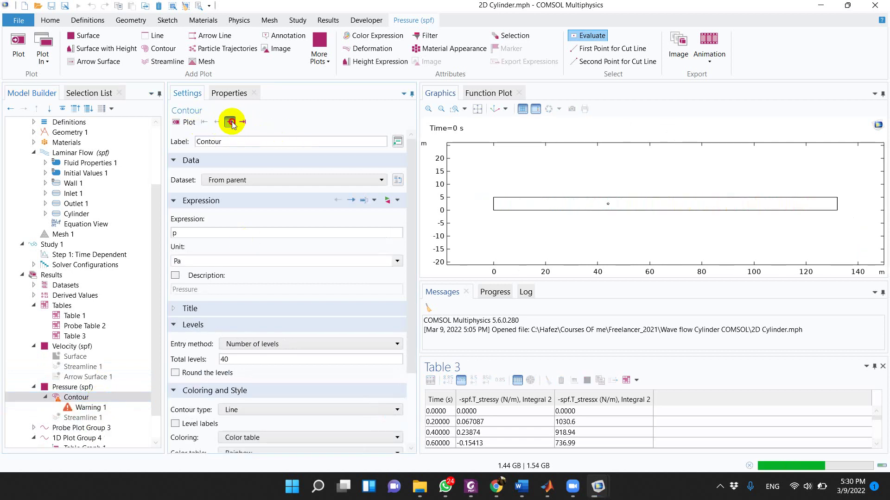
{"action": "left_click", "coordinate": [230, 123]}
{"action": "left_click", "coordinate": [230, 122]}
{"action": "left_click", "coordinate": [230, 121]}
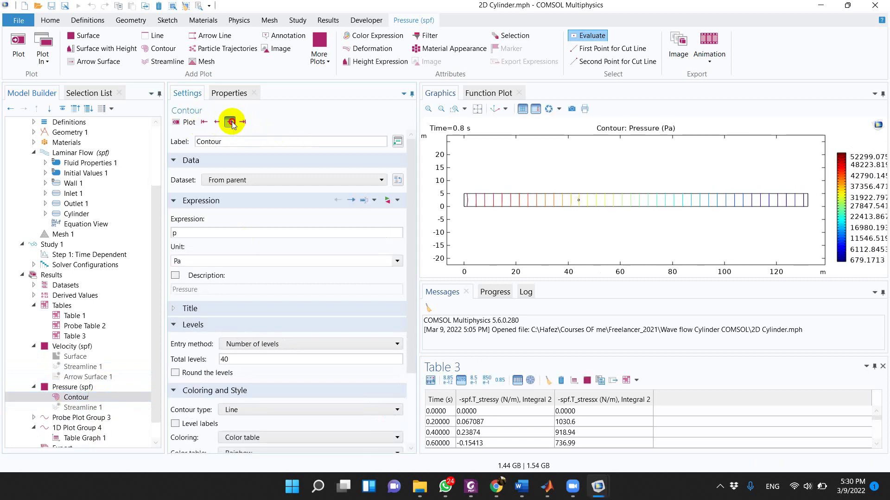
{"action": "left_click", "coordinate": [231, 122]}
{"action": "left_click", "coordinate": [231, 121]}
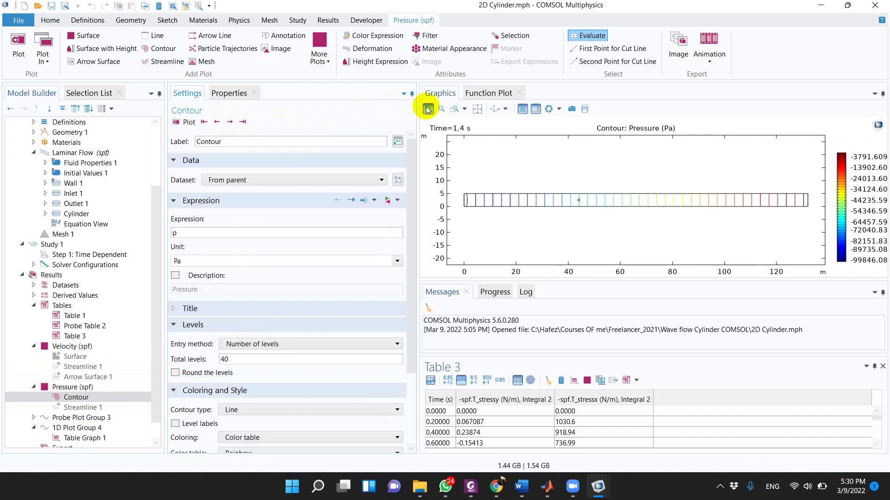
Examine the pressure contours close up around the cylinder while advancing the output time to 3.5 s.
{"action": "left_click", "coordinate": [429, 109]}
{"action": "left_click", "coordinate": [231, 122]}
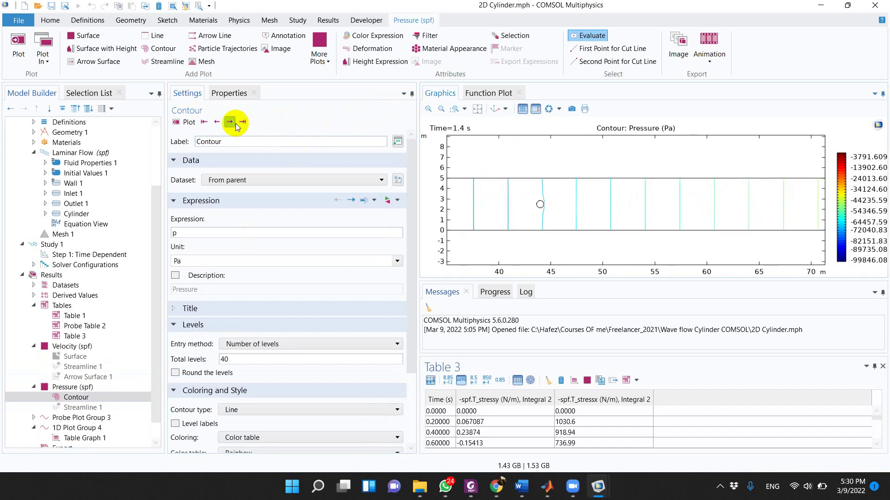
{"action": "left_click", "coordinate": [230, 122]}
{"action": "left_click", "coordinate": [231, 122]}
{"action": "left_click", "coordinate": [230, 122]}
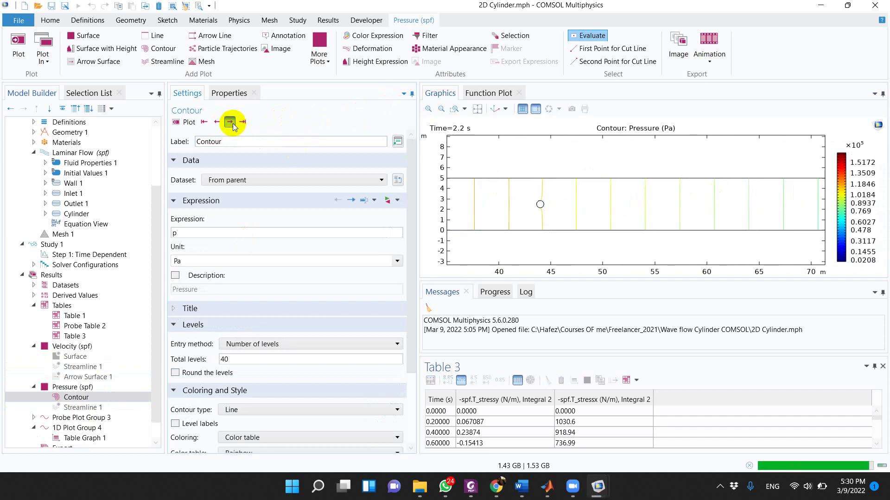
{"action": "left_click", "coordinate": [230, 122]}
{"action": "left_click", "coordinate": [230, 122]}
{"action": "left_click", "coordinate": [230, 122]}
{"action": "left_click", "coordinate": [230, 122]}
{"action": "left_click", "coordinate": [230, 122]}
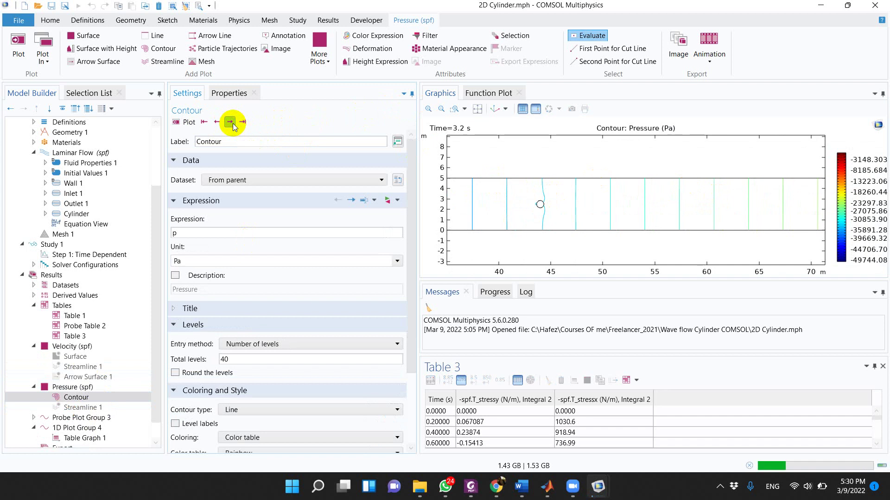
{"action": "left_click", "coordinate": [230, 121]}
{"action": "scroll", "coordinate": [92, 417], "scroll_direction": "down", "scroll_amount": 1}
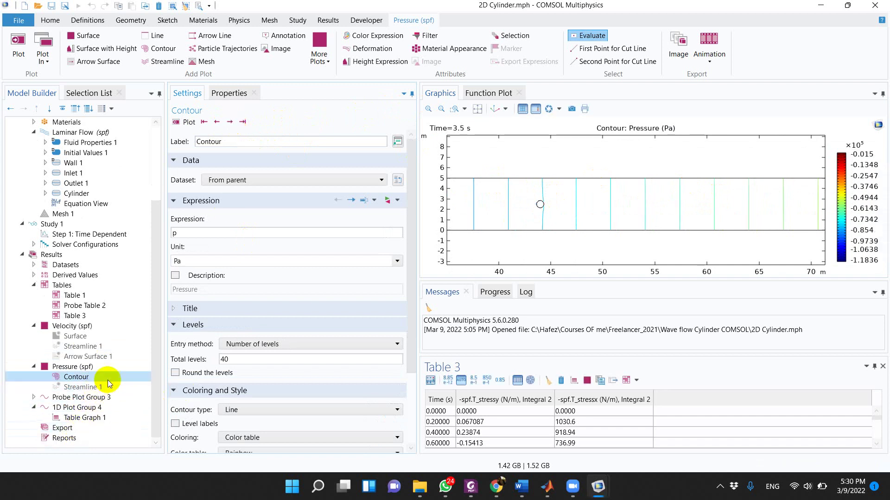
{"action": "scroll", "coordinate": [113, 364], "scroll_direction": "up", "scroll_amount": 2}
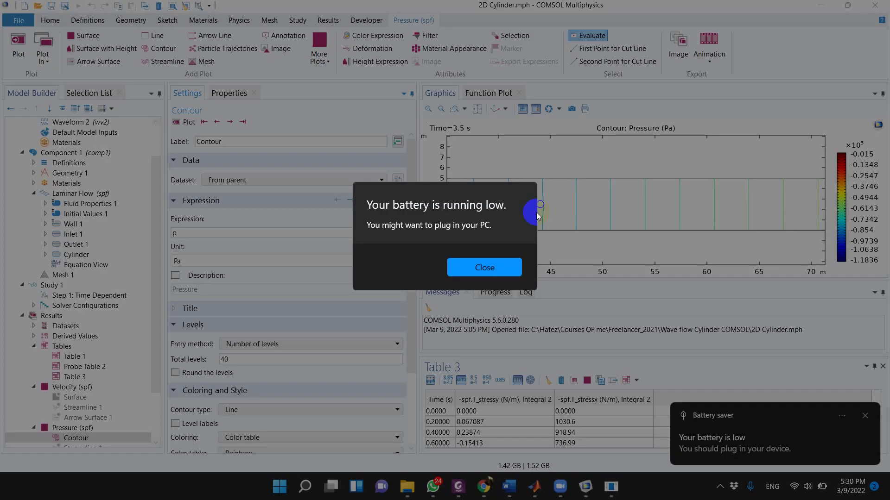
Dismiss the low-battery notice and add an Edge 2D dataset on the cylinder's boundaries 5, 6, 7 and 8.
{"action": "left_click", "coordinate": [484, 269]}
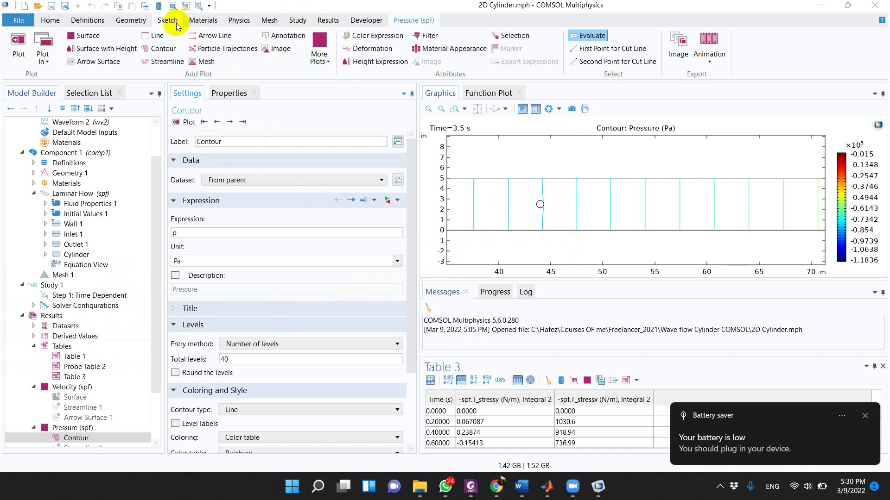
{"action": "left_click", "coordinate": [327, 20]}
{"action": "left_click", "coordinate": [390, 62]}
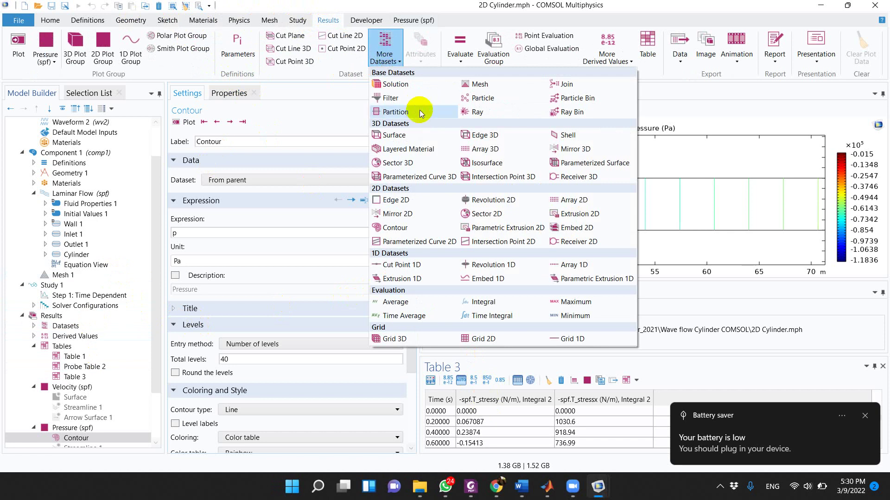
{"action": "left_click", "coordinate": [402, 204]}
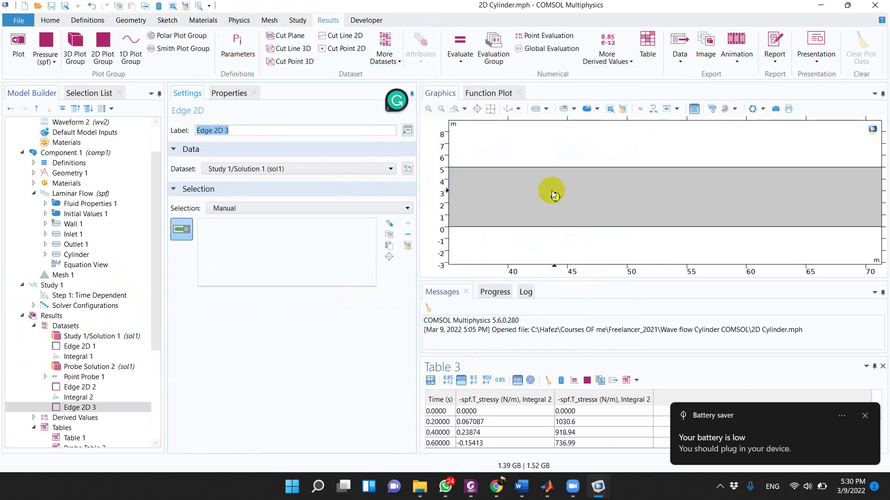
{"action": "left_click", "coordinate": [274, 208]}
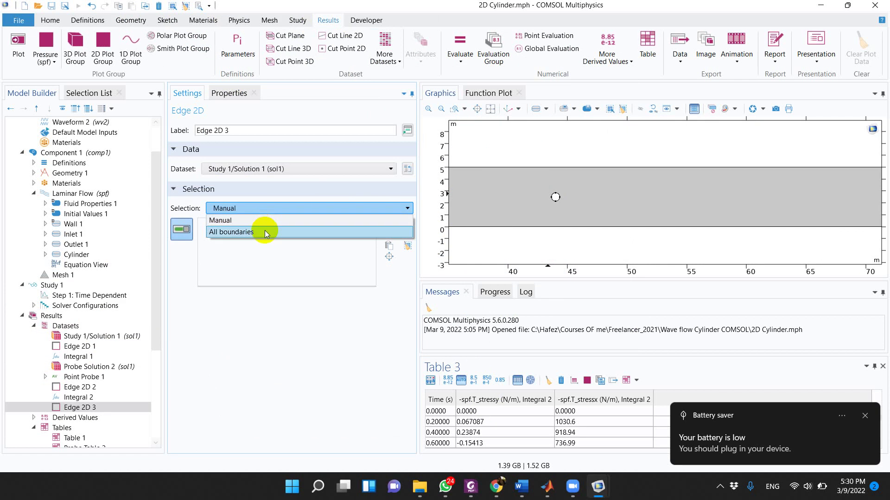
{"action": "left_click", "coordinate": [331, 194]}
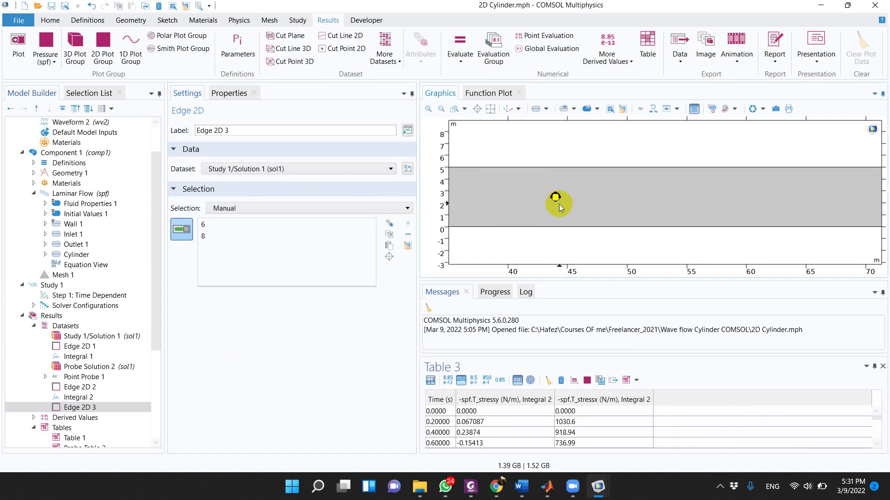
{"action": "left_click", "coordinate": [554, 198]}
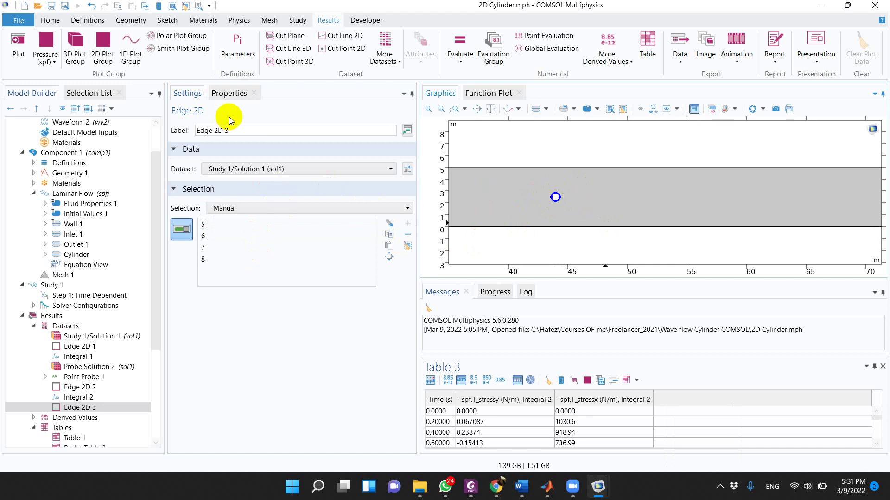
Add an Integral dataset that takes the cylinder's Edge 2D 3 dataset as its source.
{"action": "left_click", "coordinate": [395, 59]}
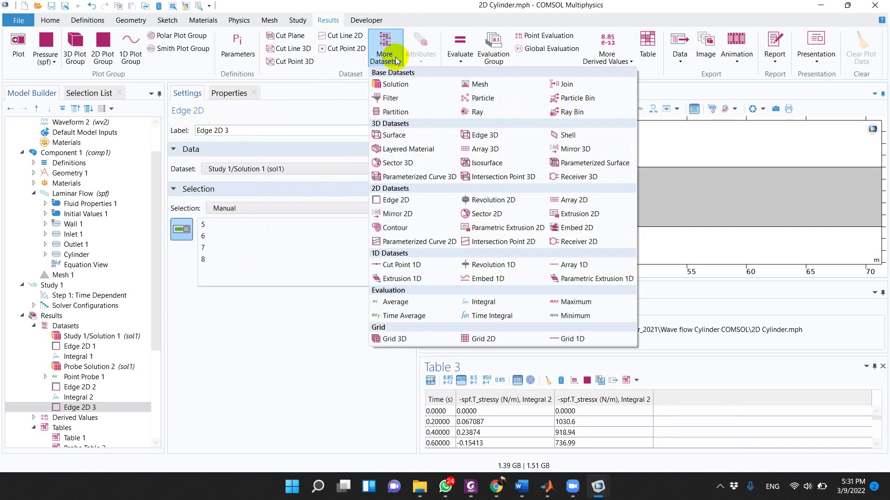
{"action": "left_click", "coordinate": [495, 302]}
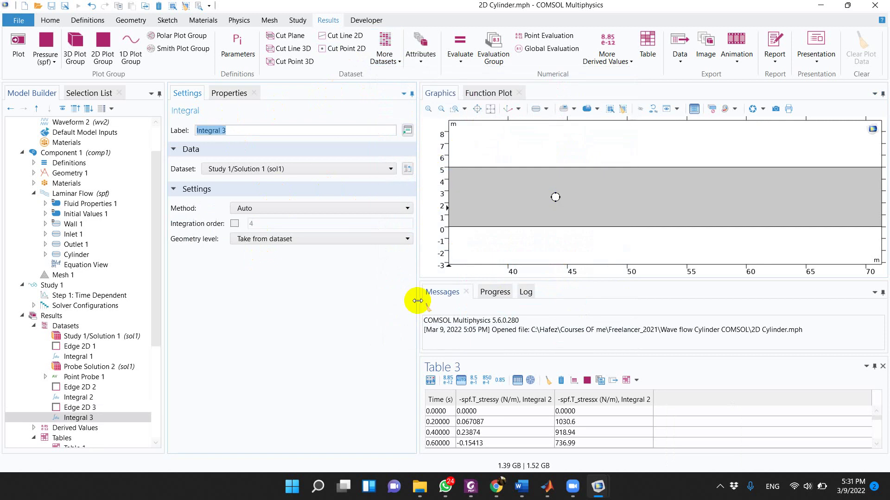
{"action": "left_click", "coordinate": [253, 171]}
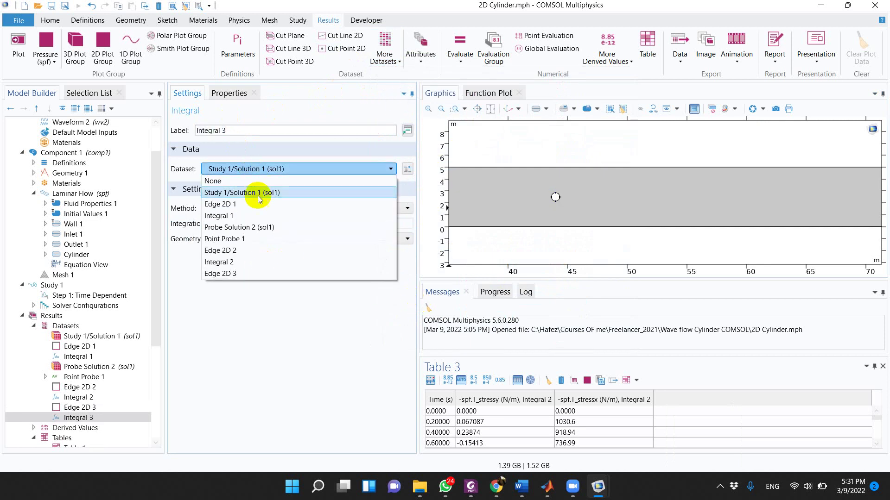
{"action": "left_click", "coordinate": [263, 273]}
{"action": "left_click", "coordinate": [103, 408]}
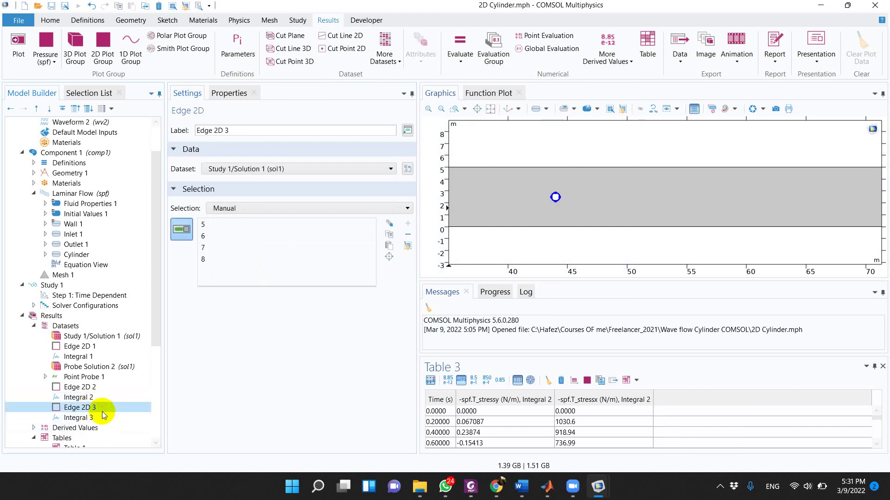
{"action": "left_click", "coordinate": [103, 417]}
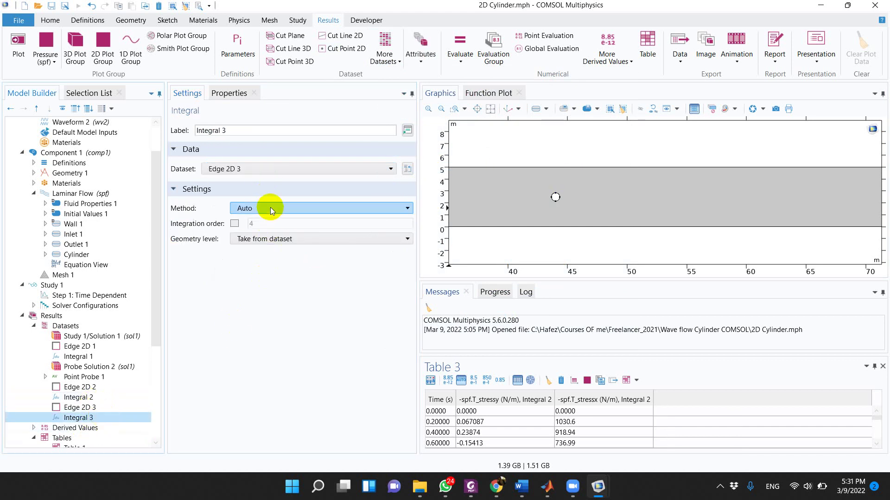
Add a Point Evaluation under Derived Values with Integral 3 as its dataset.
{"action": "left_click", "coordinate": [533, 38]}
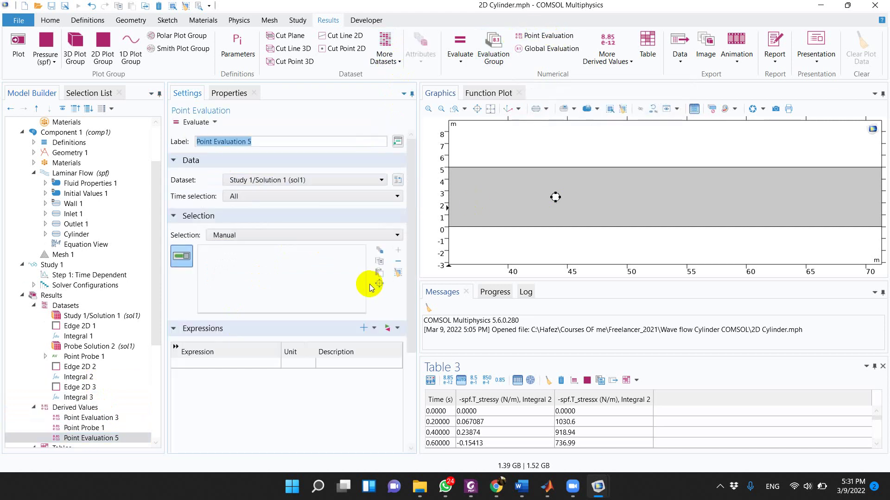
{"action": "left_click", "coordinate": [293, 231]}
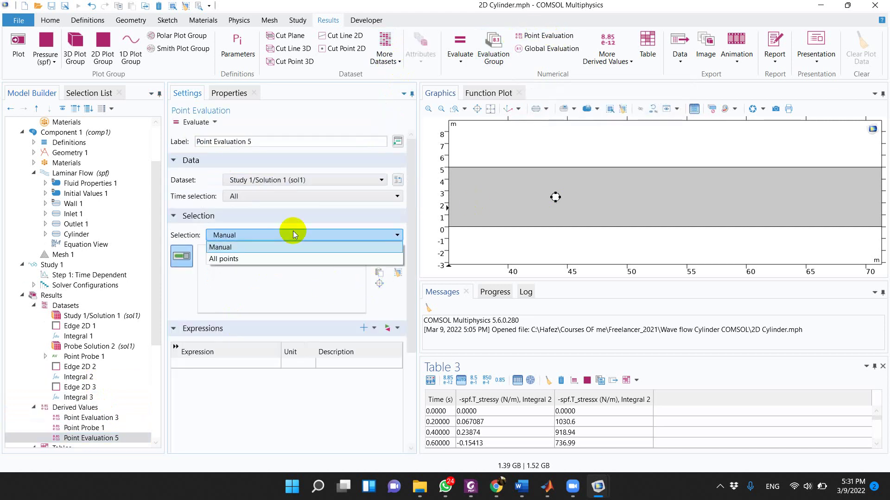
{"action": "left_click", "coordinate": [293, 231]}
{"action": "left_click", "coordinate": [273, 180]}
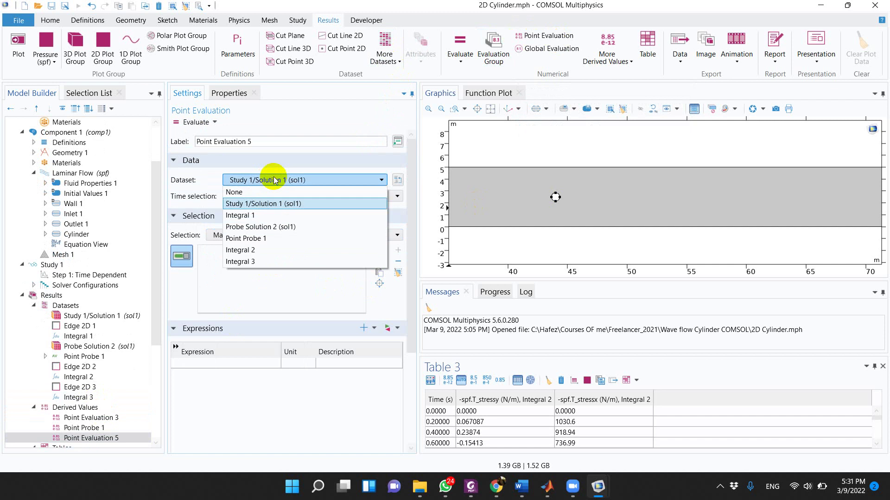
{"action": "left_click", "coordinate": [273, 262]}
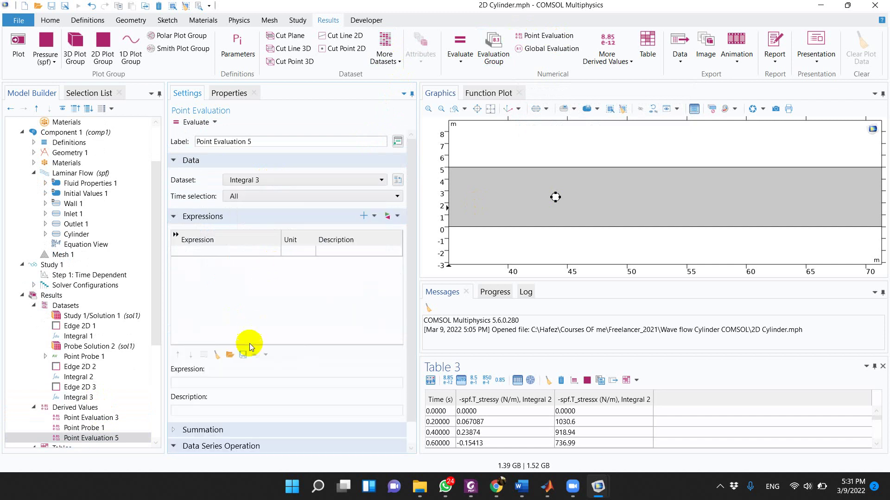
Reuse the x-stress expression from Point Evaluation 3, entering -spf.T_stressx as the expression of Point Evaluation 5.
{"action": "left_click", "coordinate": [223, 252]}
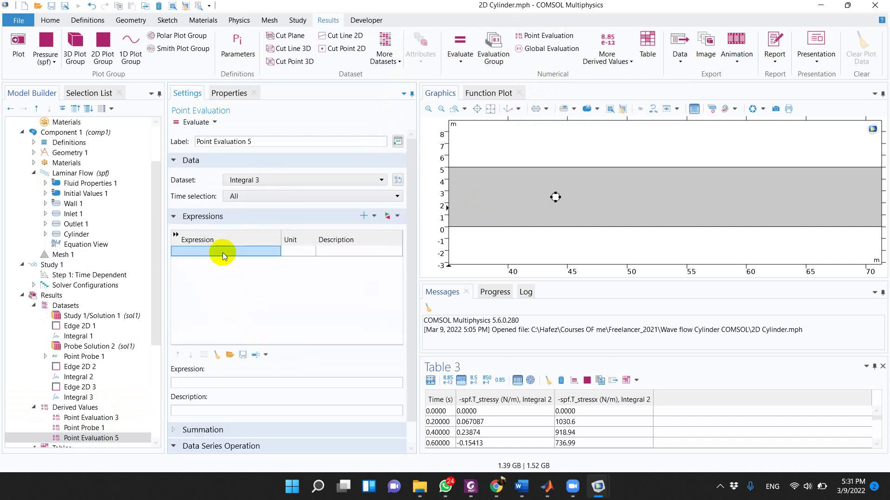
{"action": "left_click", "coordinate": [124, 411]}
{"action": "left_click", "coordinate": [125, 417]}
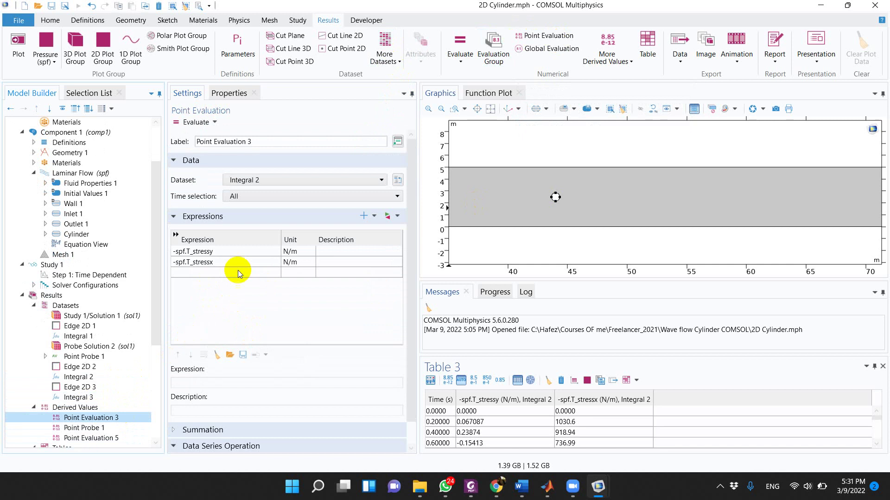
{"action": "double_click", "coordinate": [227, 253]}
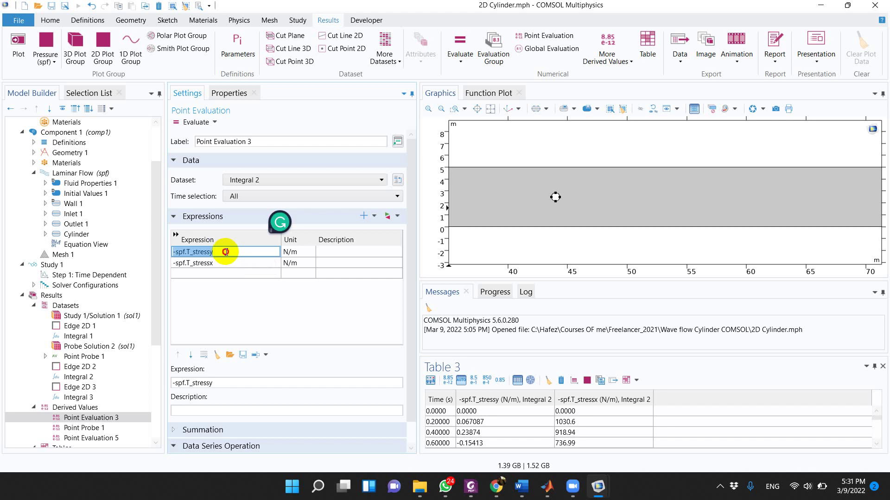
{"action": "left_click", "coordinate": [199, 262]}
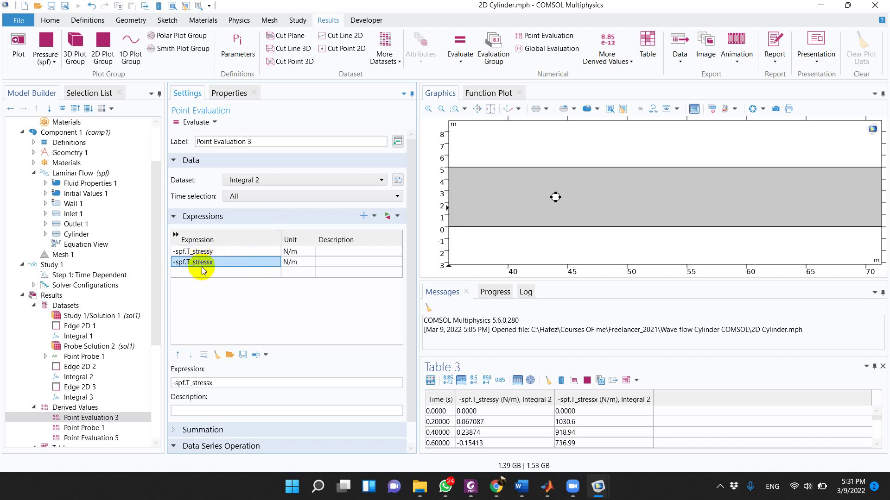
{"action": "left_click", "coordinate": [112, 439]}
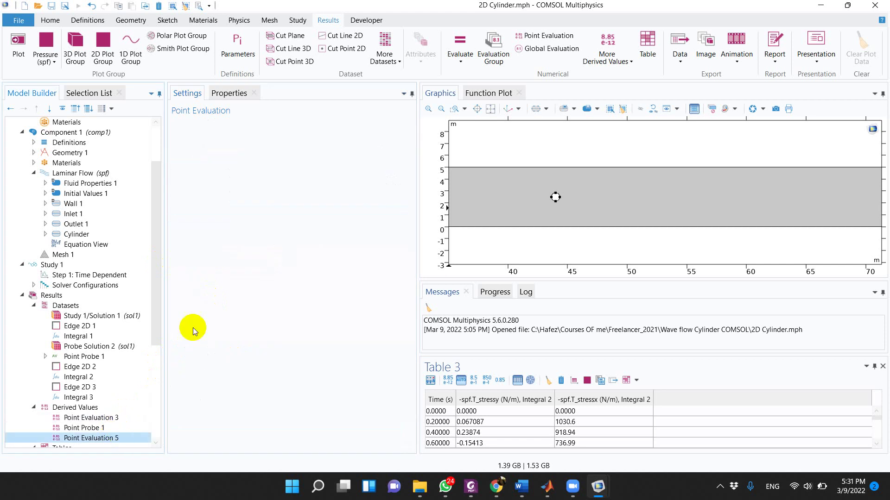
{"action": "left_click", "coordinate": [213, 252]}
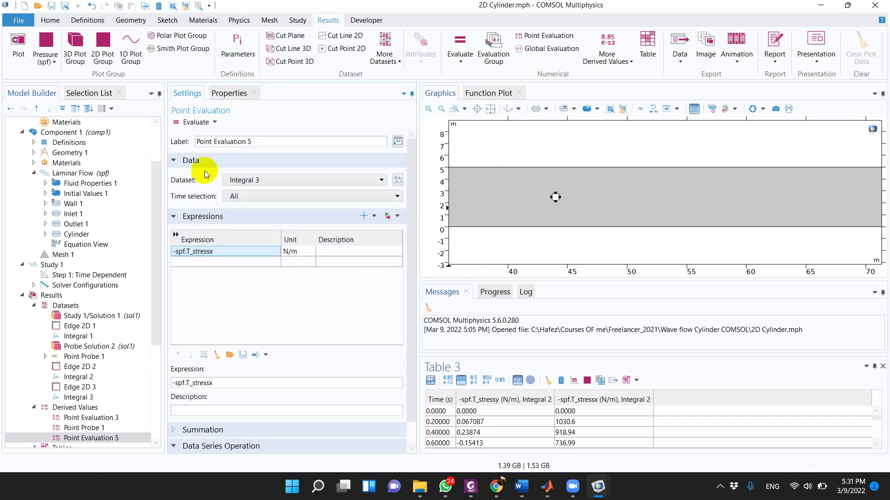
Evaluate Point Evaluation 5 for all times and plot the resulting table as a table graph.
{"action": "left_click", "coordinate": [196, 122]}
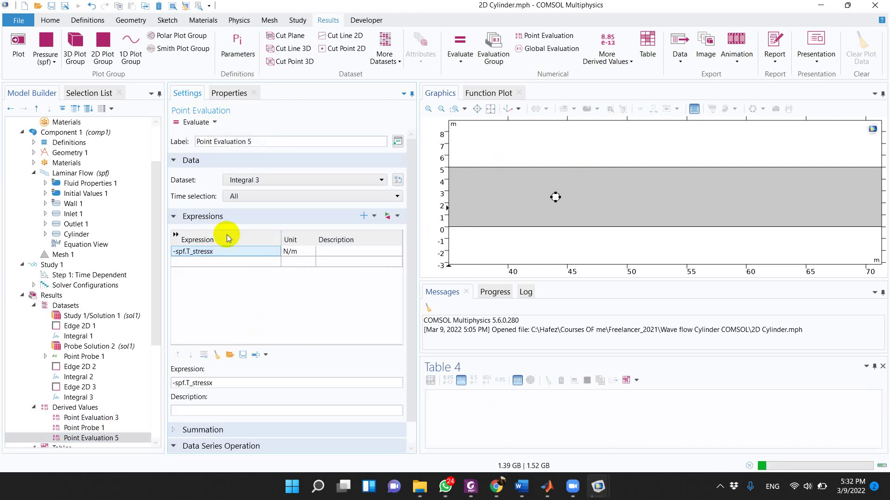
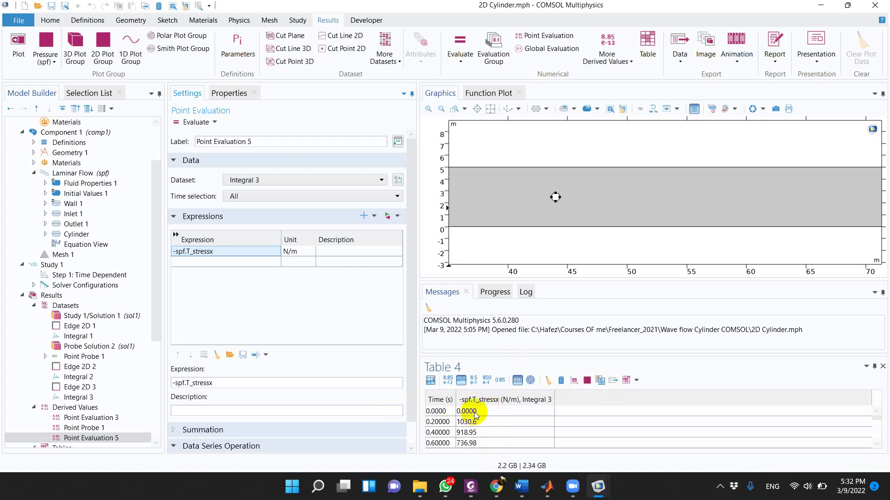
{"action": "left_click", "coordinate": [575, 380]}
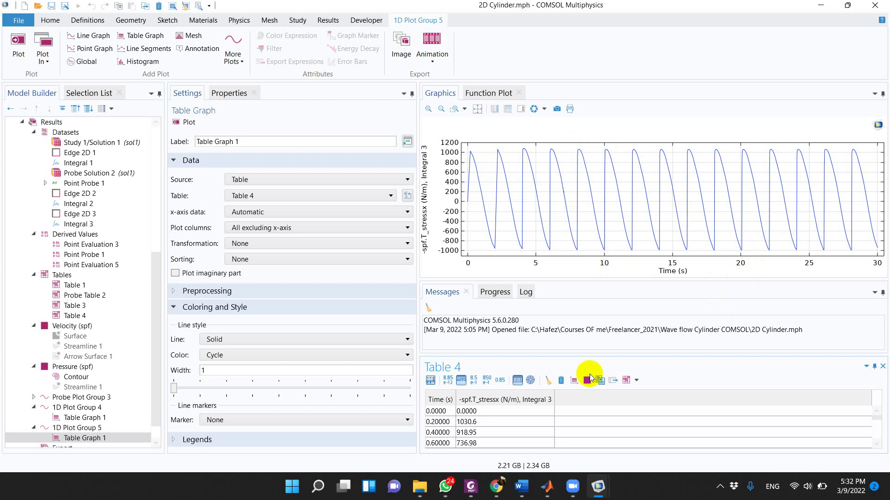
Switch to kamath2015.pdf in Foxit PhantomPDF and view the single-cylinder wave force curves in Figure 2 on page 6.
{"action": "left_click", "coordinate": [471, 487]}
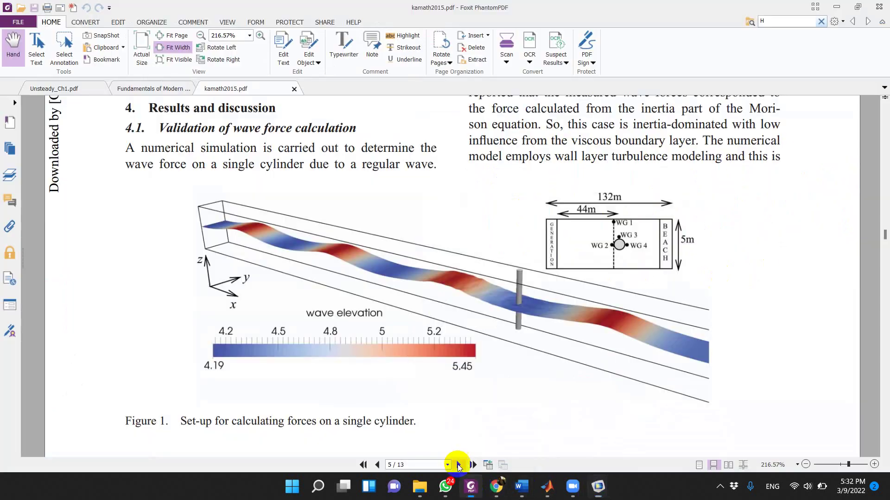
{"action": "left_click", "coordinate": [458, 464]}
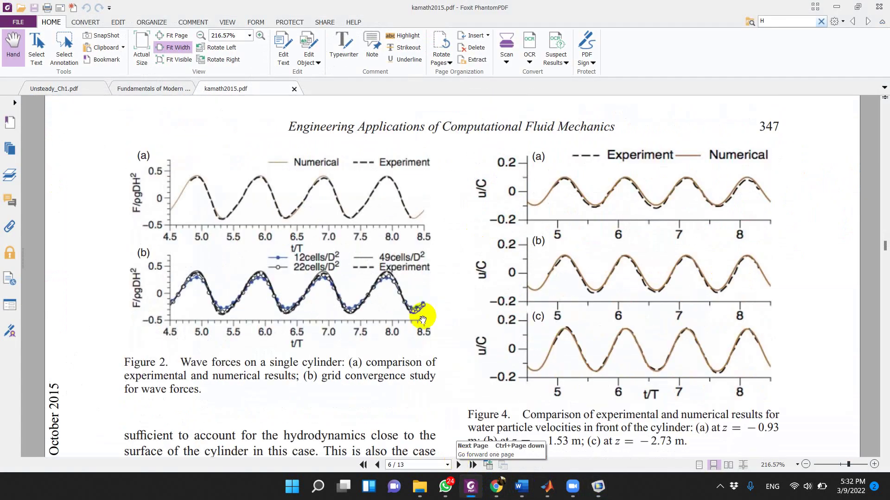
Switch to 2D Cylinder.mph in COMSOL and start exporting Table 4, choosing Microsoft Excel Workbook (*.xlsx) as the file type.
{"action": "mouse_move", "coordinate": [598, 487]}
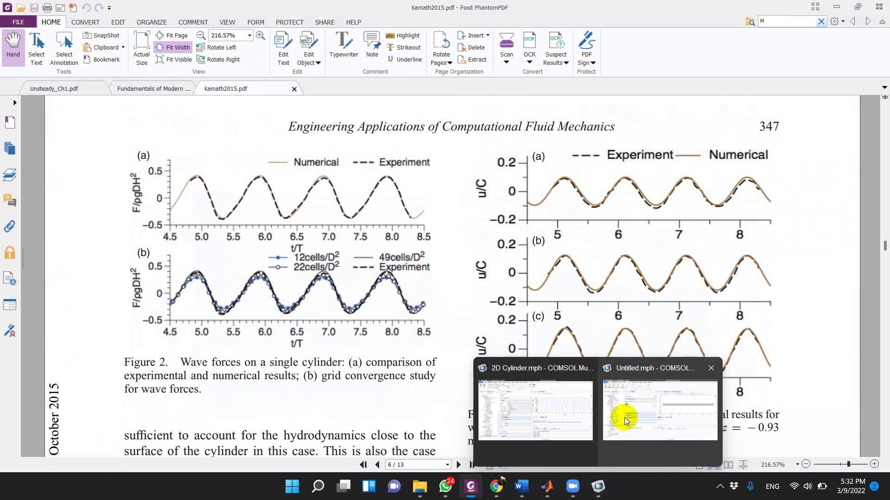
{"action": "left_click", "coordinate": [624, 420]}
{"action": "left_click", "coordinate": [543, 427]}
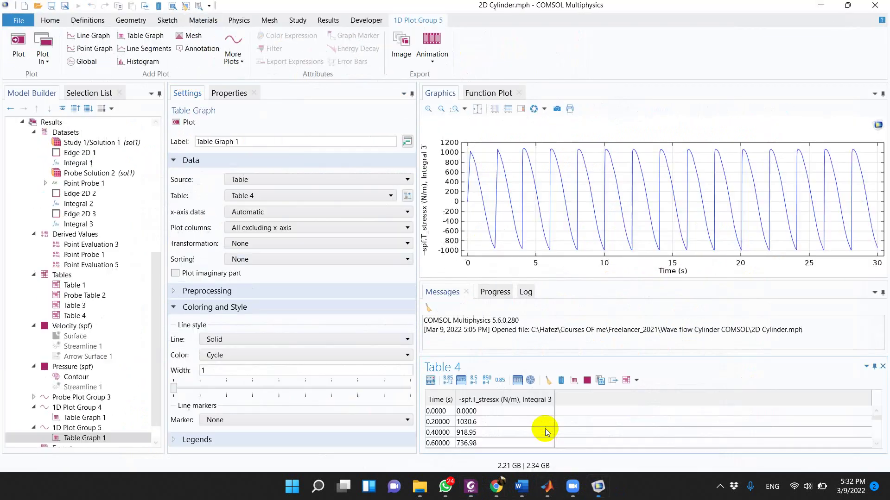
{"action": "left_click", "coordinate": [613, 380]}
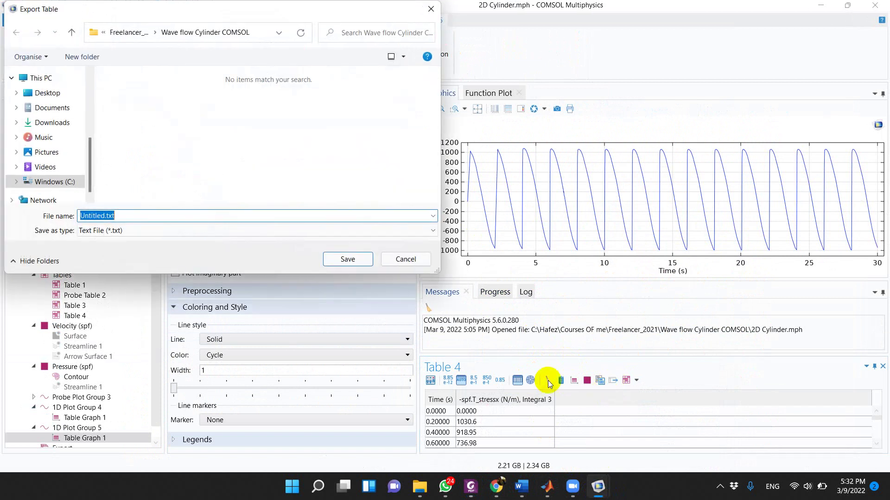
{"action": "left_click", "coordinate": [235, 229]}
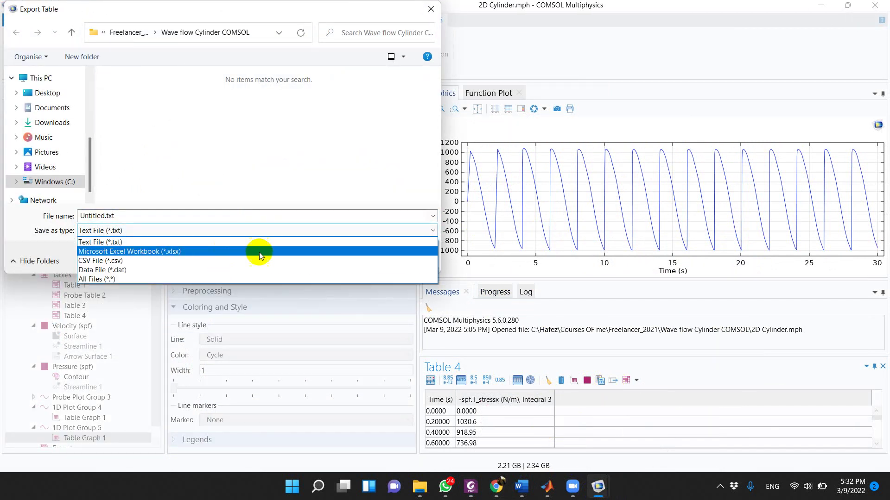
{"action": "left_click", "coordinate": [401, 196]}
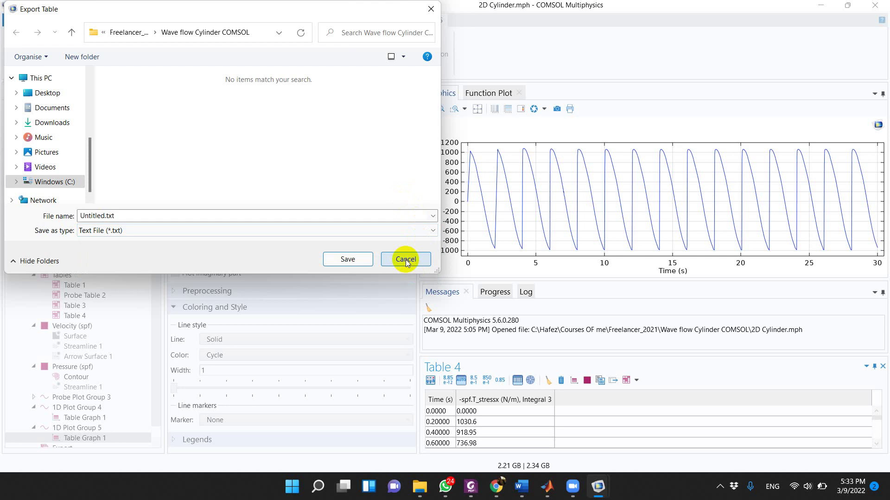
{"action": "left_click", "coordinate": [264, 232]}
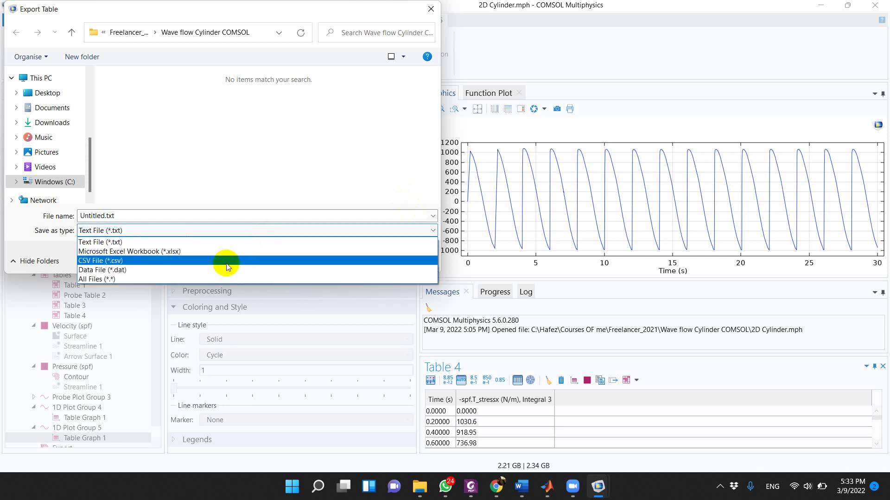
{"action": "left_click", "coordinate": [222, 251]}
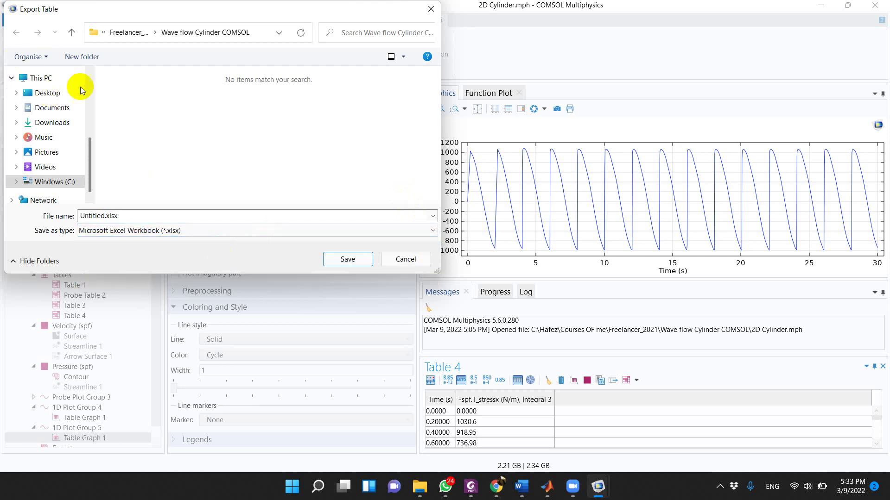
Save the exported table to the Desktop as xforce, writing it to sheet 1 of the workbook.
{"action": "left_click", "coordinate": [46, 93]}
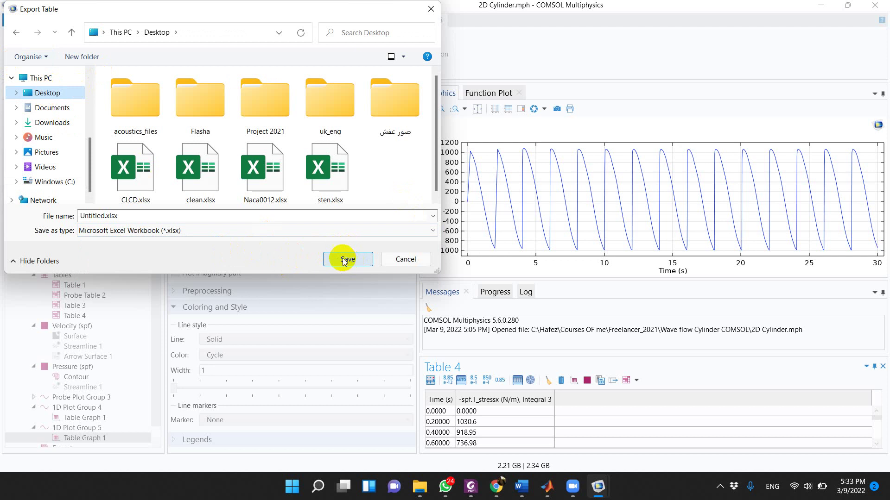
{"action": "left_click", "coordinate": [132, 221]}
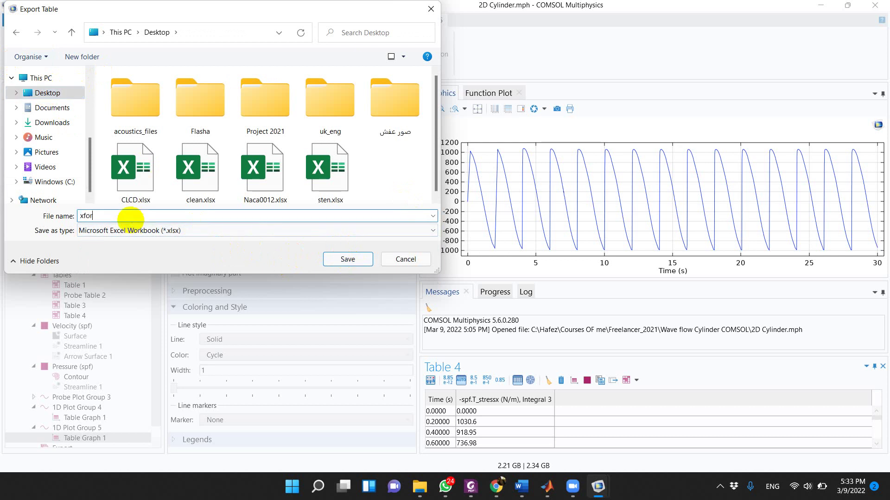
{"action": "key", "text": "Return"}
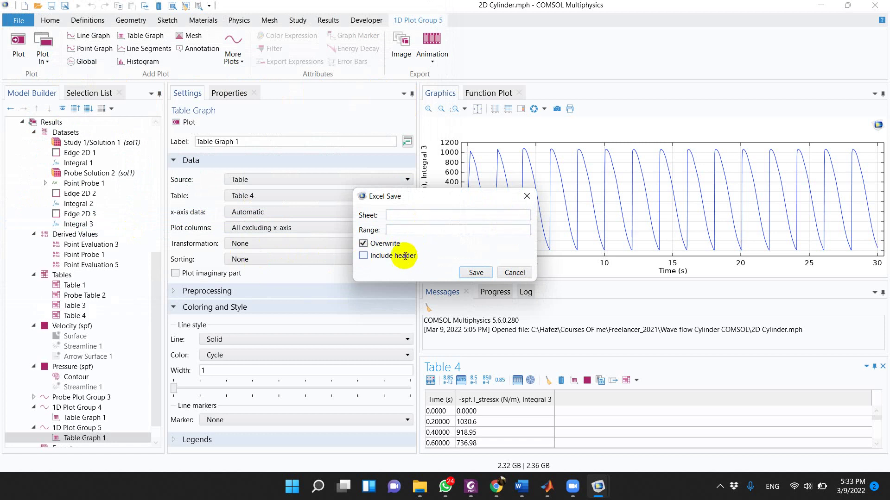
{"action": "left_click", "coordinate": [402, 214]}
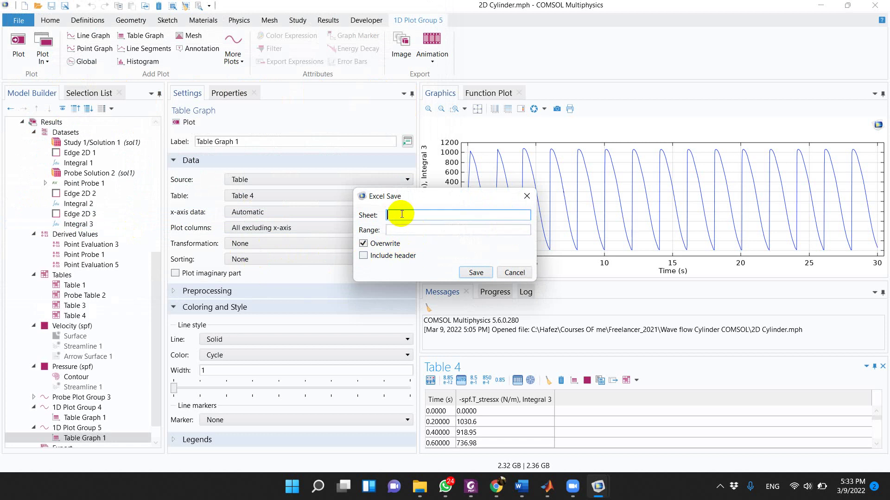
{"action": "type", "text": "1"}
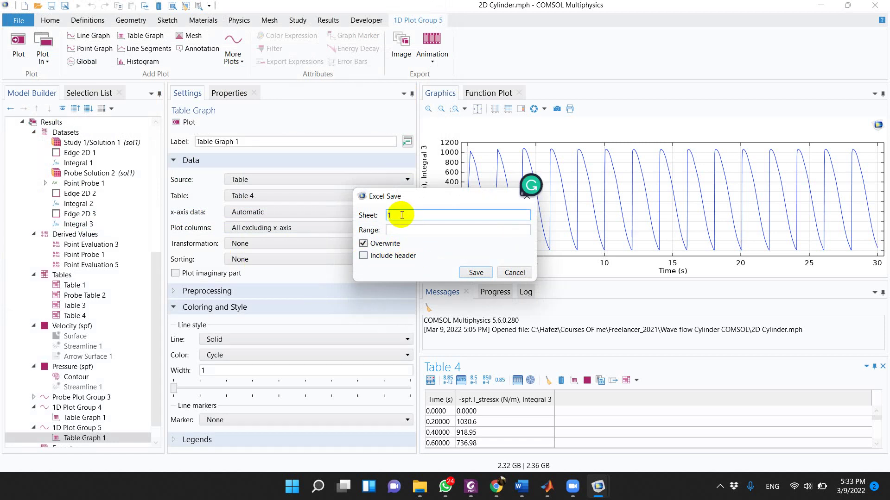
{"action": "left_click", "coordinate": [477, 273]}
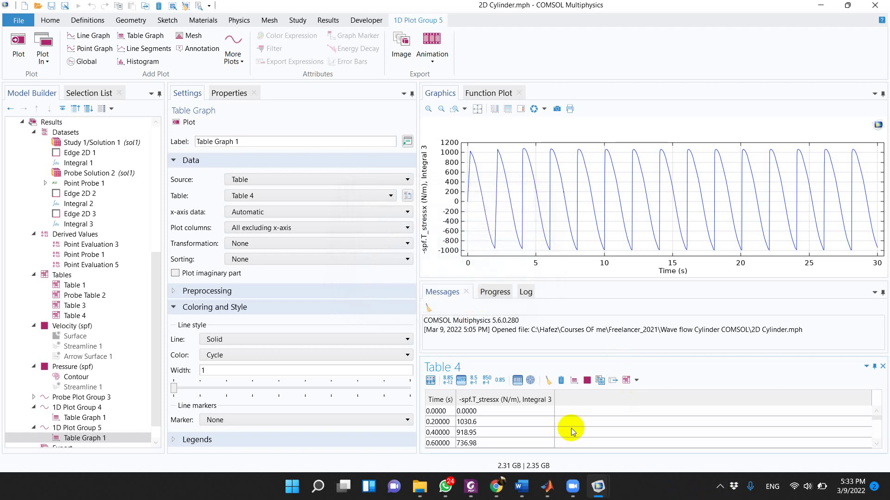
Switch to File Explorer, locate xforce.xlsx on the Desktop and open it in Excel.
{"action": "left_click", "coordinate": [419, 486]}
{"action": "left_click", "coordinate": [19, 102]}
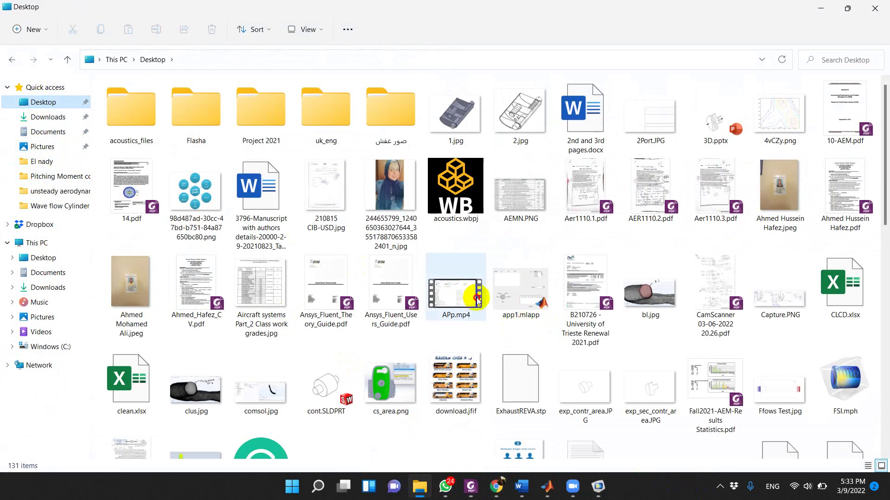
{"action": "scroll", "coordinate": [477, 304], "scroll_direction": "down", "scroll_amount": 10}
{"action": "left_click", "coordinate": [407, 346]}
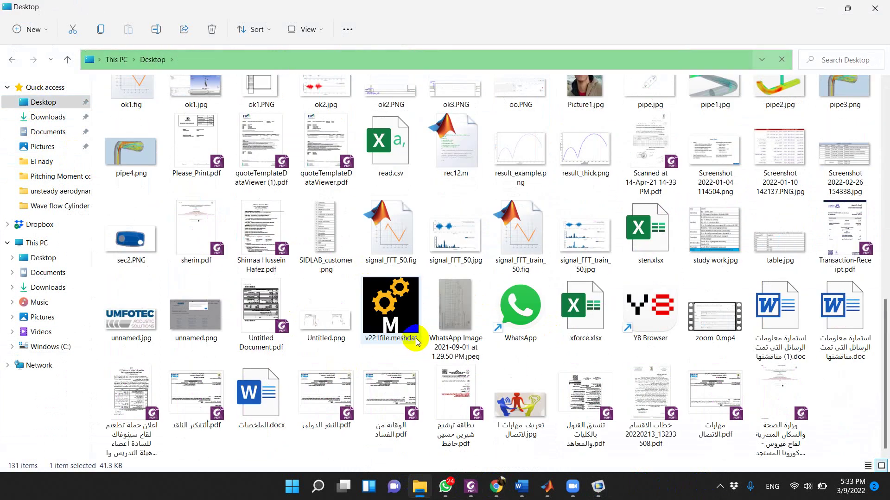
{"action": "left_click", "coordinate": [585, 311]}
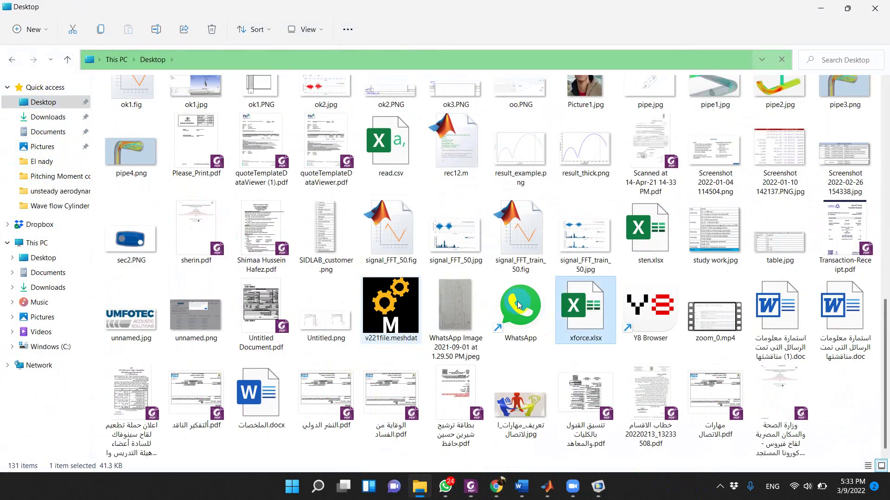
{"action": "double_click", "coordinate": [575, 324]}
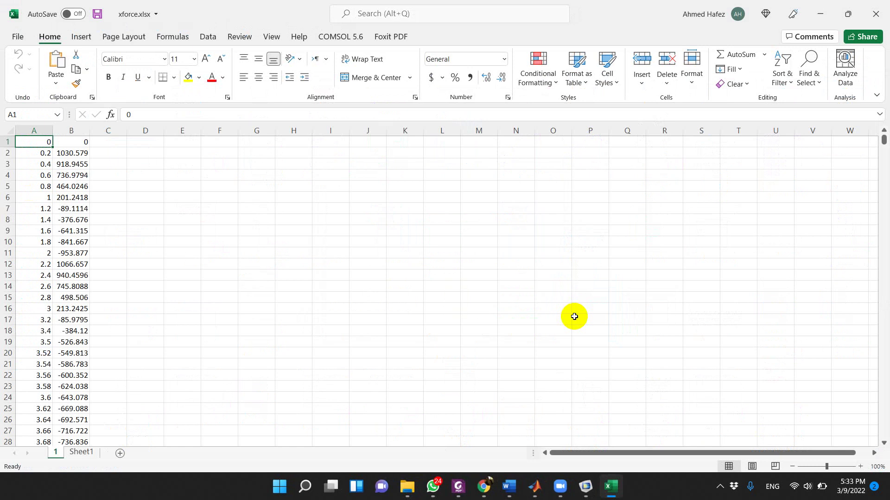
Insert a scatter chart with smooth lines and no markers from the data in columns A and B.
{"action": "left_click", "coordinate": [34, 131]}
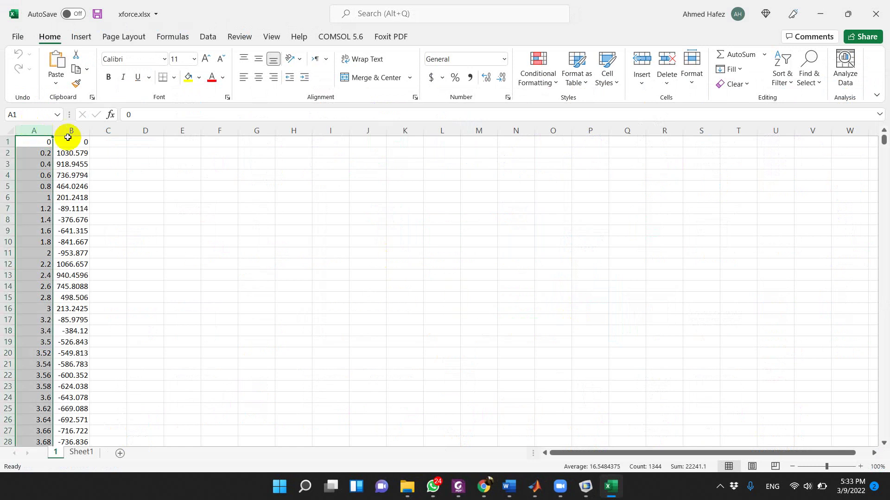
{"action": "left_click", "coordinate": [73, 132], "text": "ctrl"}
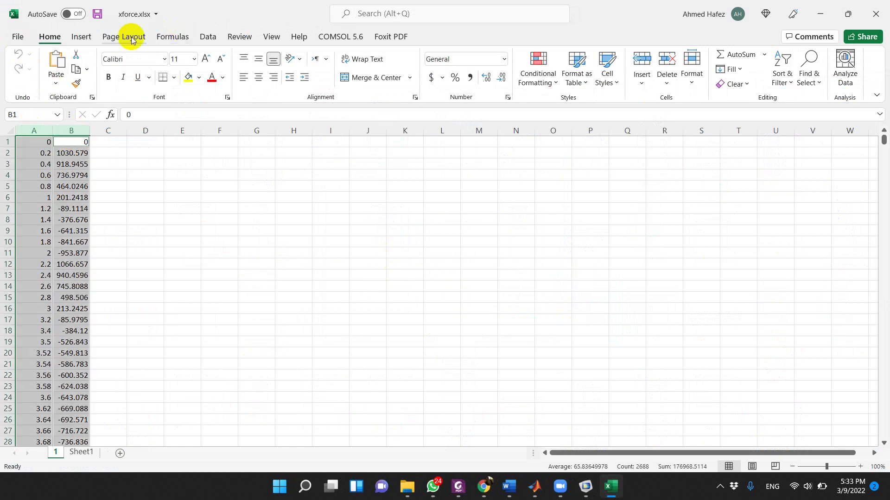
{"action": "left_click", "coordinate": [81, 37]}
{"action": "left_click", "coordinate": [348, 83]}
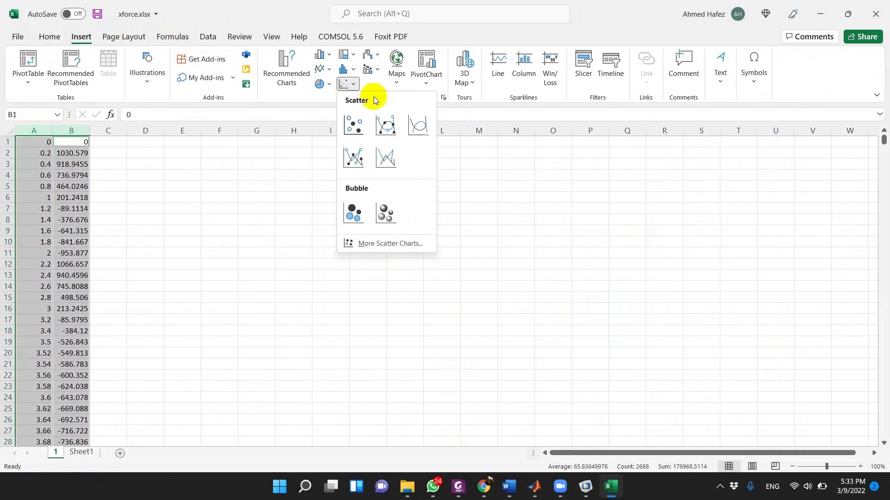
{"action": "left_click", "coordinate": [419, 125]}
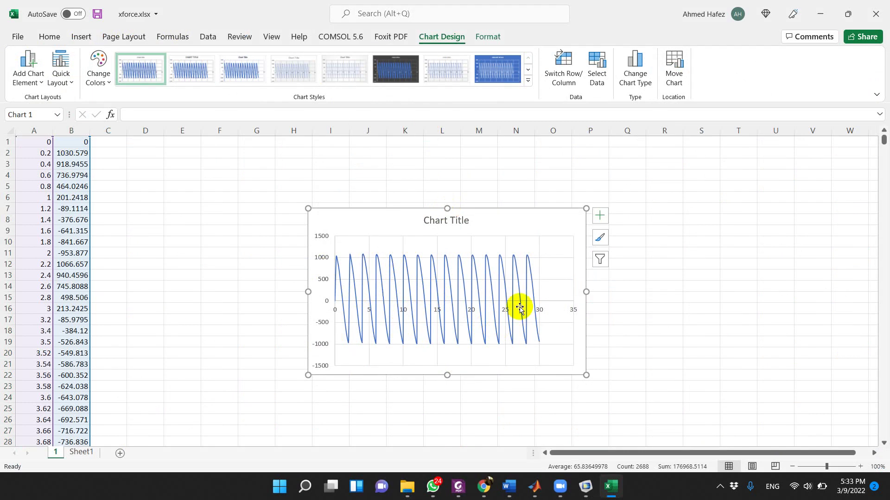
Review the force plot in 2D Cylinder.mph in COMSOL, and switch to kamath2015.pdf to view the three-cylinder set-up in Figure 5 on page 7.
{"action": "mouse_move", "coordinate": [585, 485]}
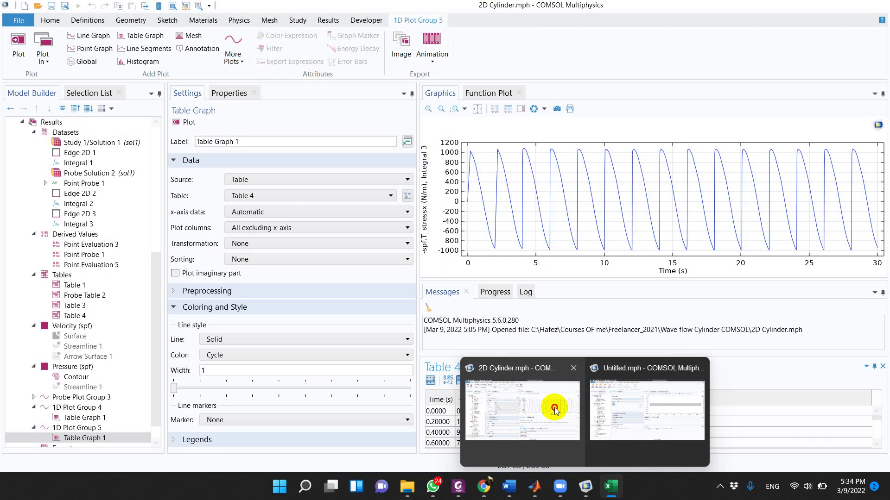
{"action": "left_click", "coordinate": [555, 406]}
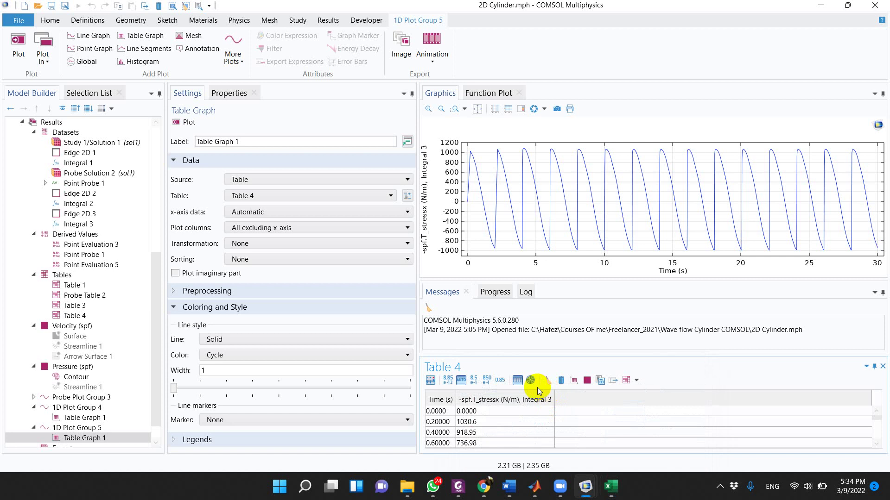
{"action": "left_click", "coordinate": [474, 491]}
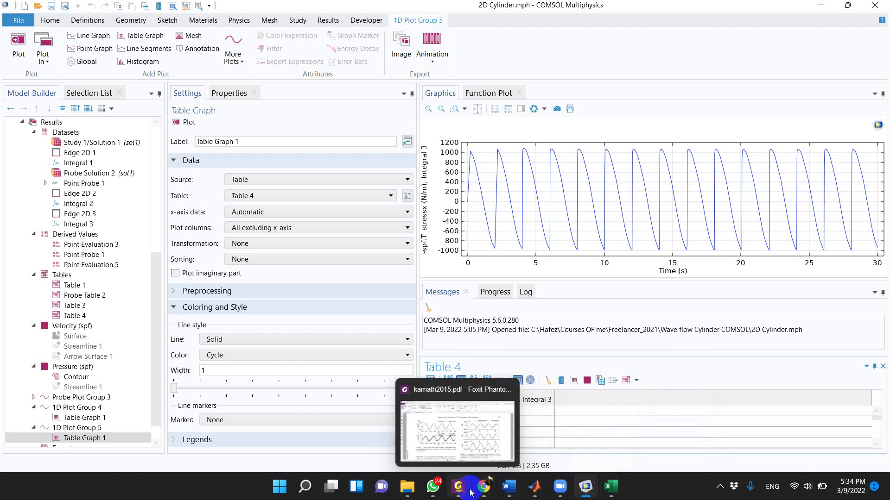
{"action": "left_click", "coordinate": [459, 487]}
{"action": "scroll", "coordinate": [455, 398], "scroll_direction": "down", "scroll_amount": 1}
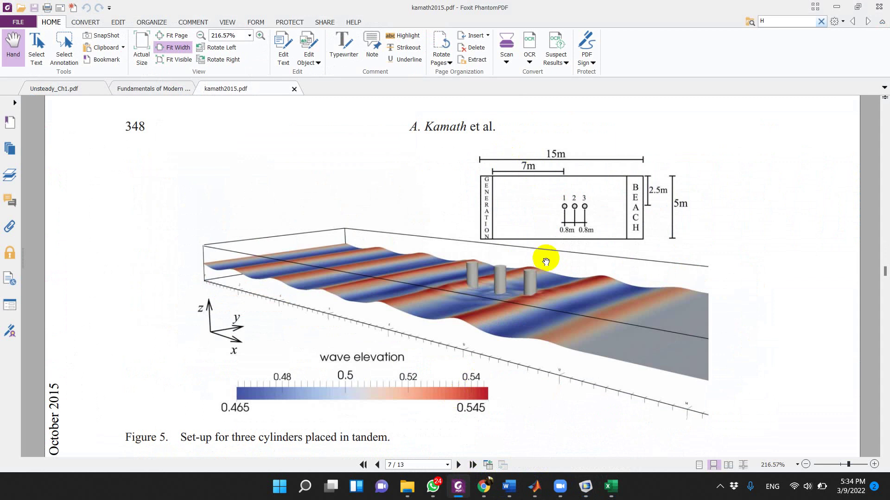
{"action": "left_click", "coordinate": [720, 487]}
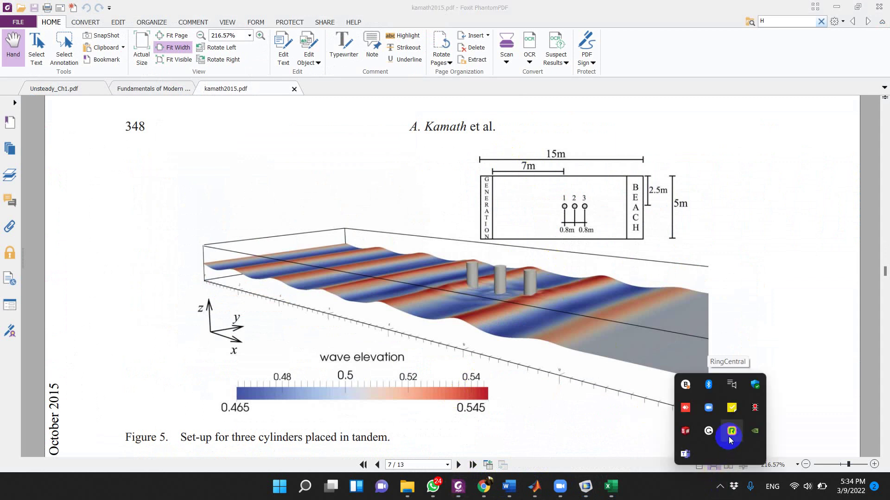